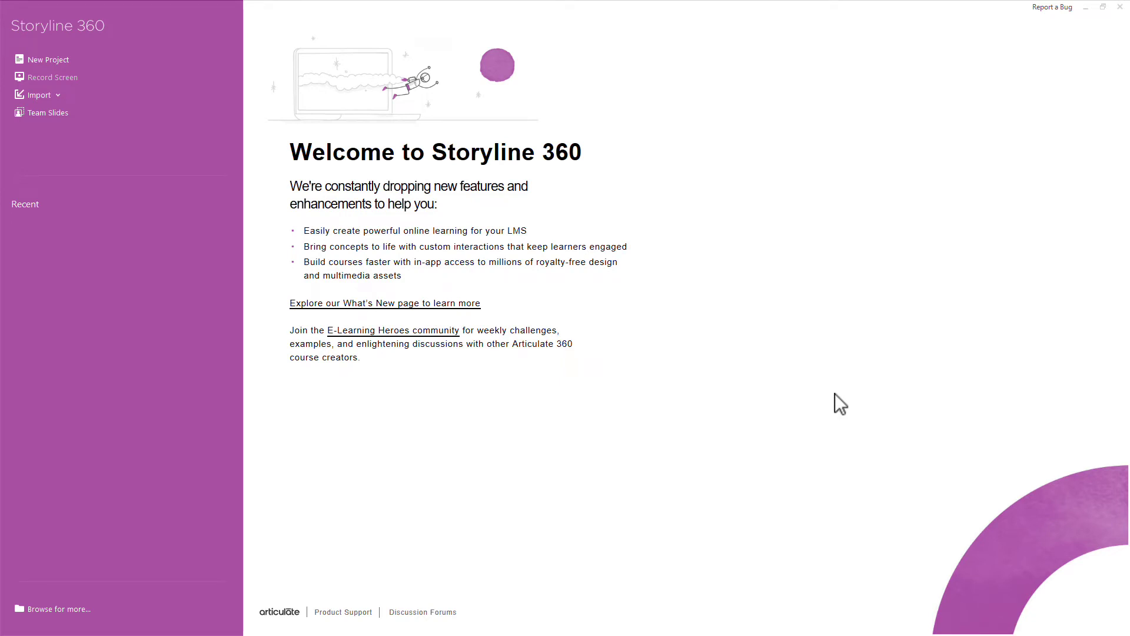
Step: Import the slide from the PowerPoint file Drag and Drop Sorting into the current scene
{"action": "left_click", "coordinate": [47, 97]}
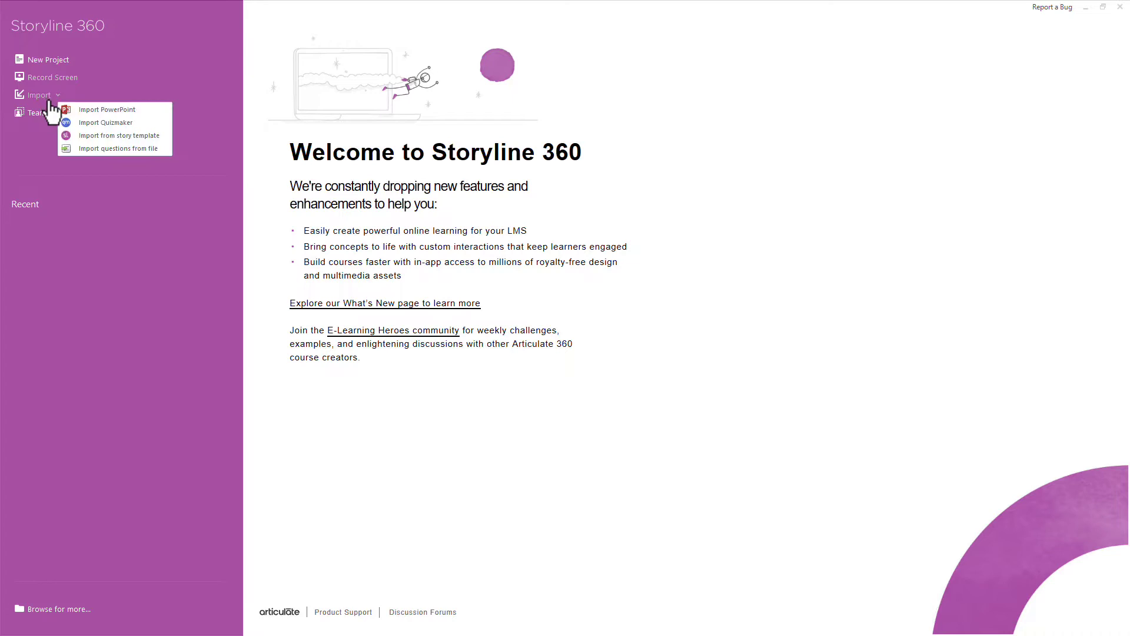
{"action": "left_click", "coordinate": [130, 110]}
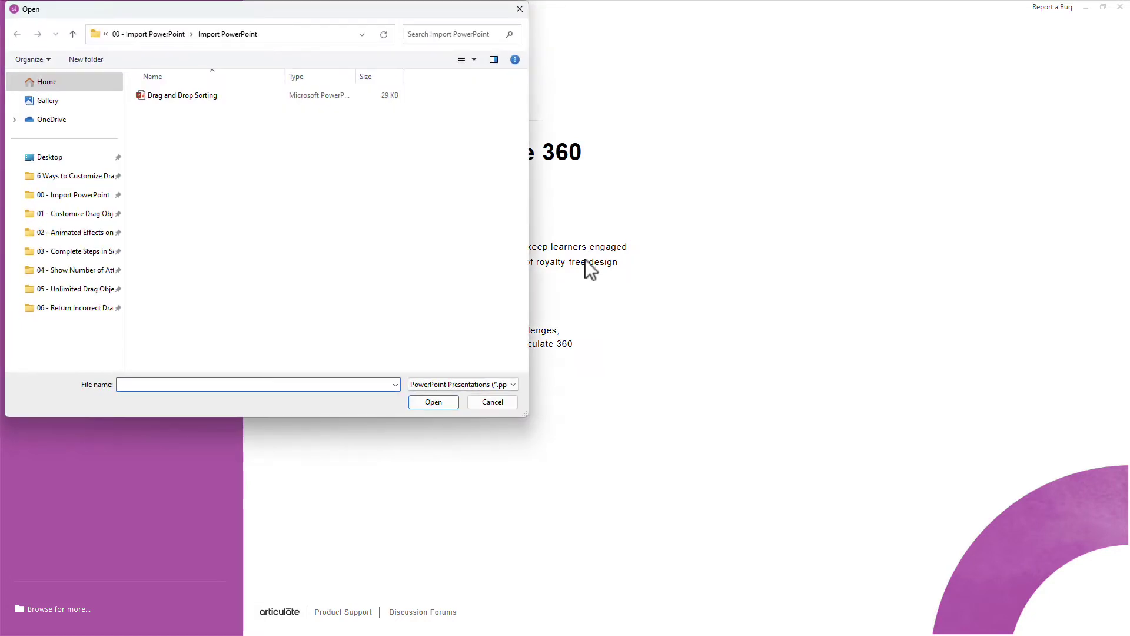
{"action": "double_click", "coordinate": [176, 98]}
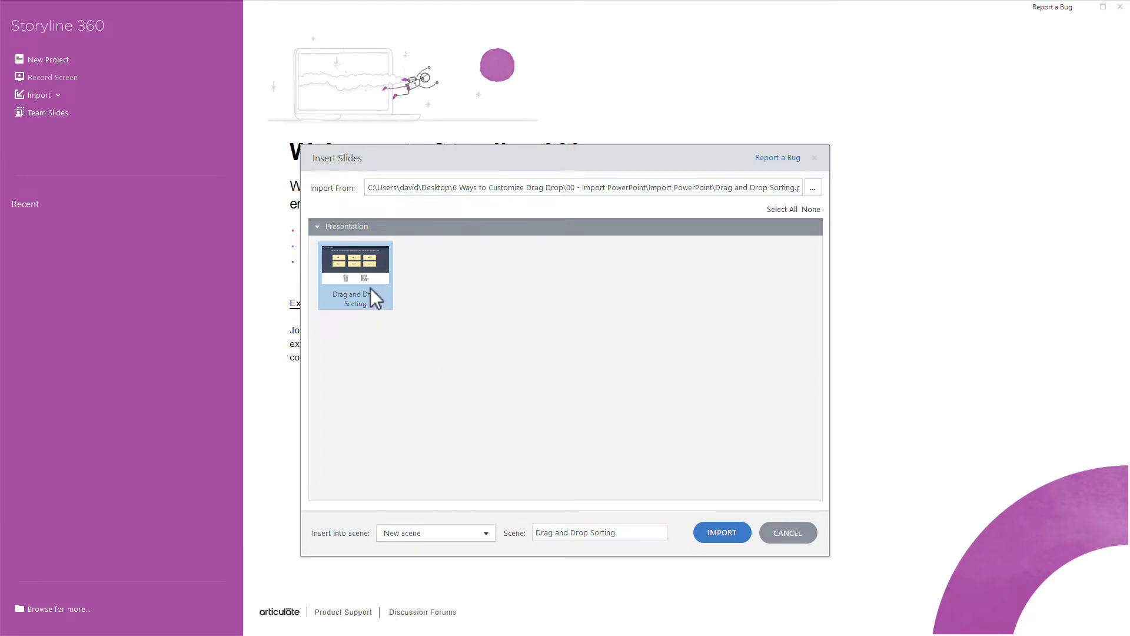
{"action": "left_click", "coordinate": [419, 539]}
{"action": "left_click", "coordinate": [445, 544]}
{"action": "left_click", "coordinate": [434, 535]}
{"action": "left_click", "coordinate": [524, 453]}
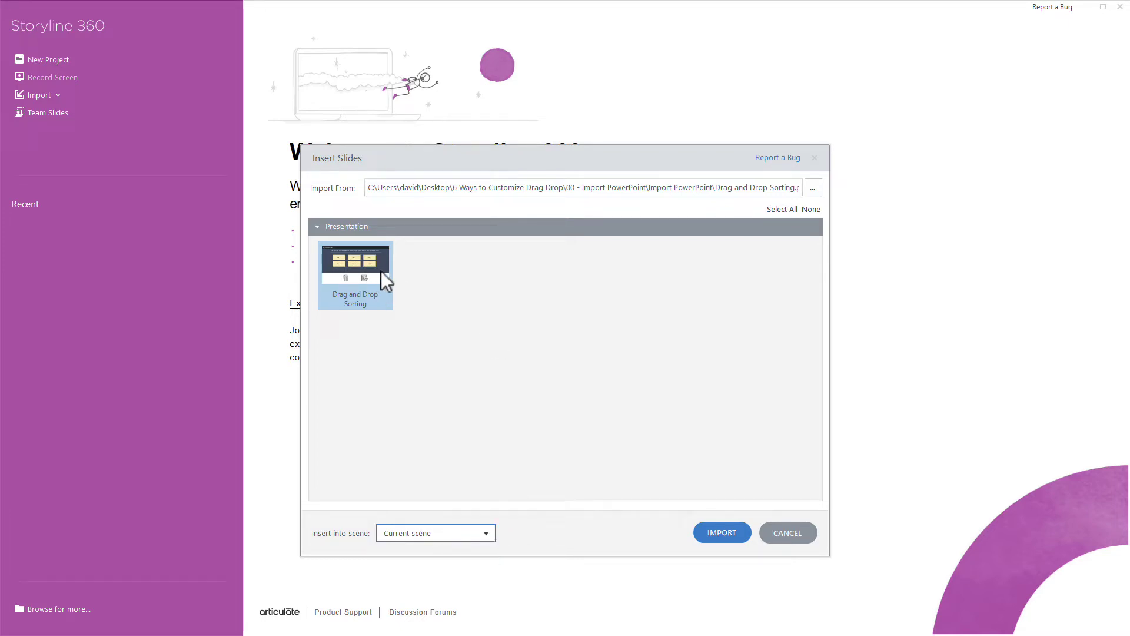
{"action": "left_click", "coordinate": [706, 529]}
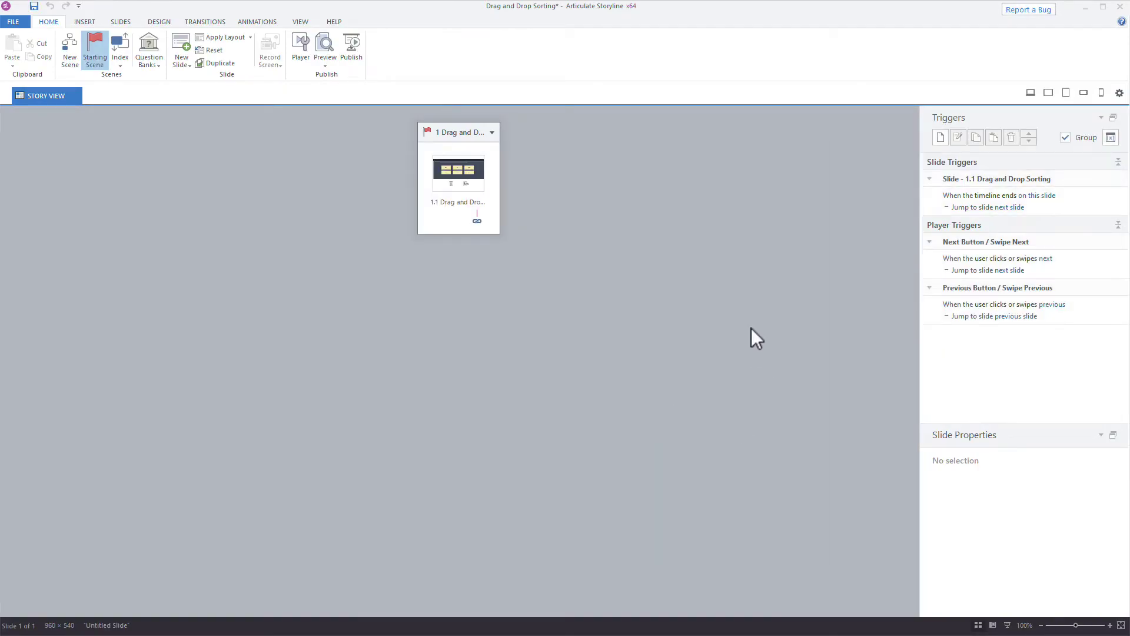
Step: Open slide 1.1 Drag and Drop Sorting and check that its pictures, note shape and note text can be selected individually
{"action": "double_click", "coordinate": [468, 182]}
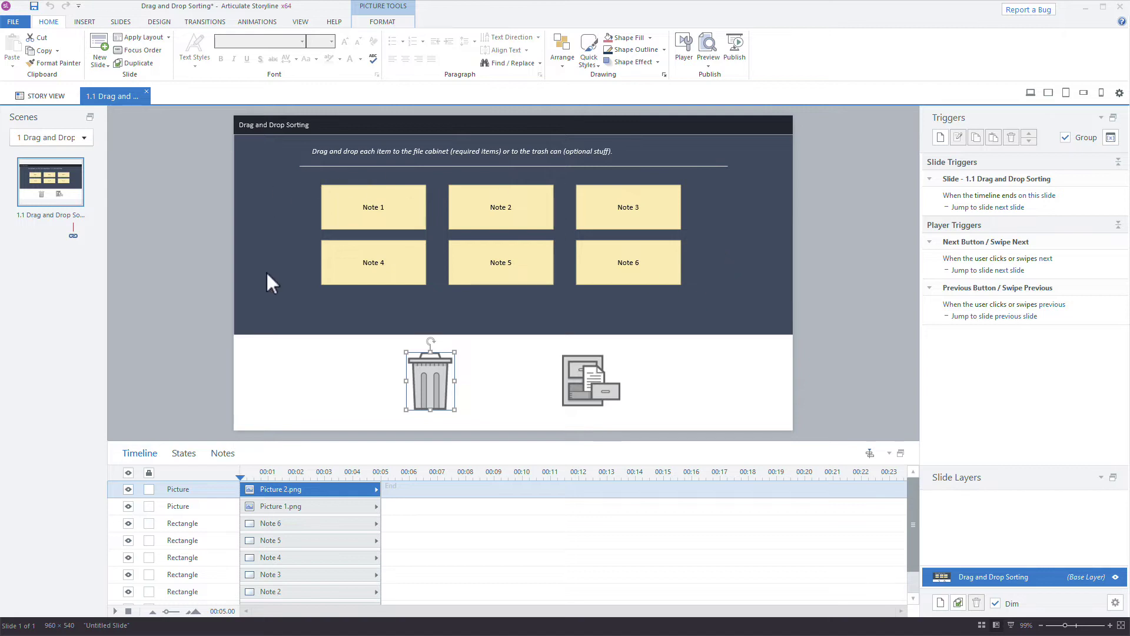
{"action": "left_click", "coordinate": [326, 379]}
{"action": "left_click", "coordinate": [583, 385]}
{"action": "left_click", "coordinate": [386, 222]}
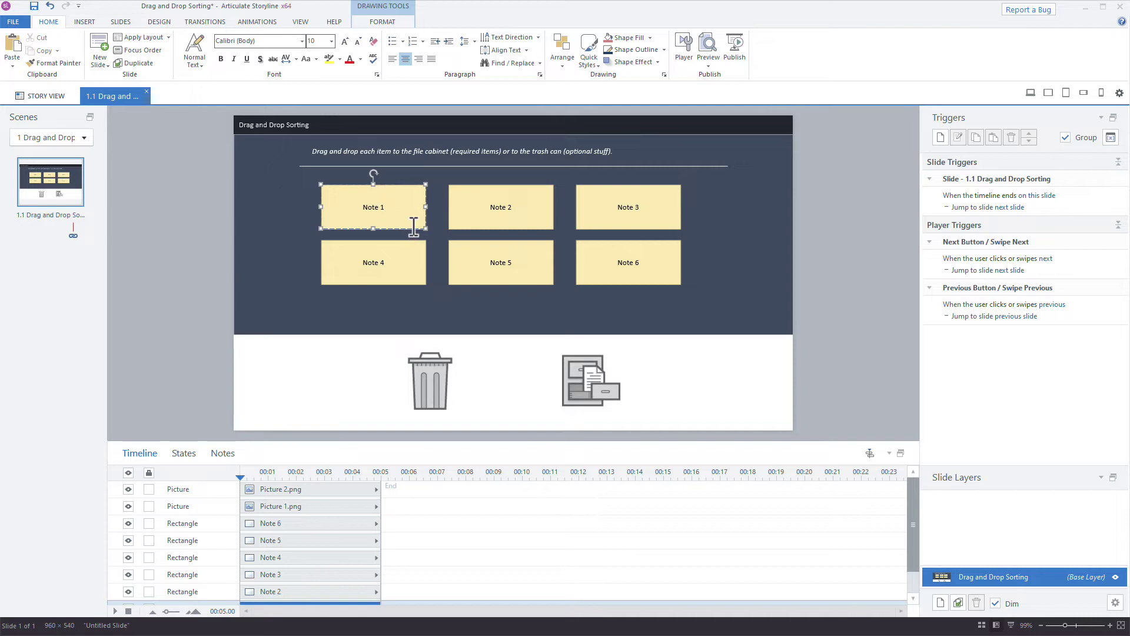
{"action": "left_click_drag", "start_coordinate": [390, 210], "coordinate": [354, 212]}
Step: Set the text of all six note rectangles to Calibri at size 11
{"action": "left_click", "coordinate": [373, 256]}
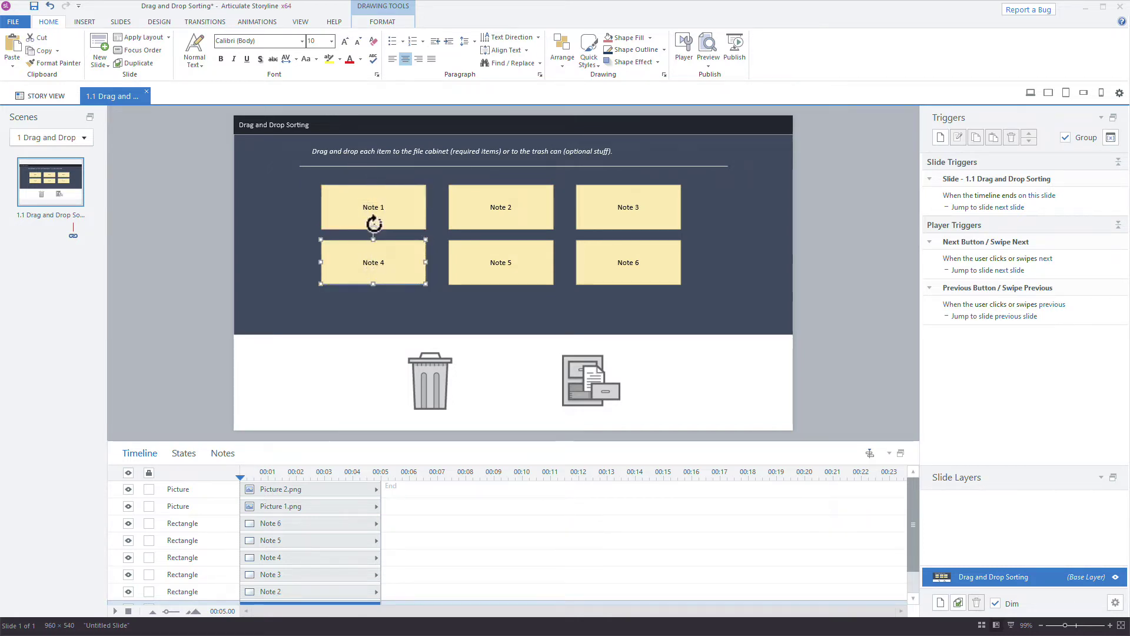
{"action": "left_click", "coordinate": [373, 213], "text": "shift"}
{"action": "left_click", "coordinate": [485, 213], "text": "shift"}
{"action": "left_click", "coordinate": [491, 265], "text": "shift"}
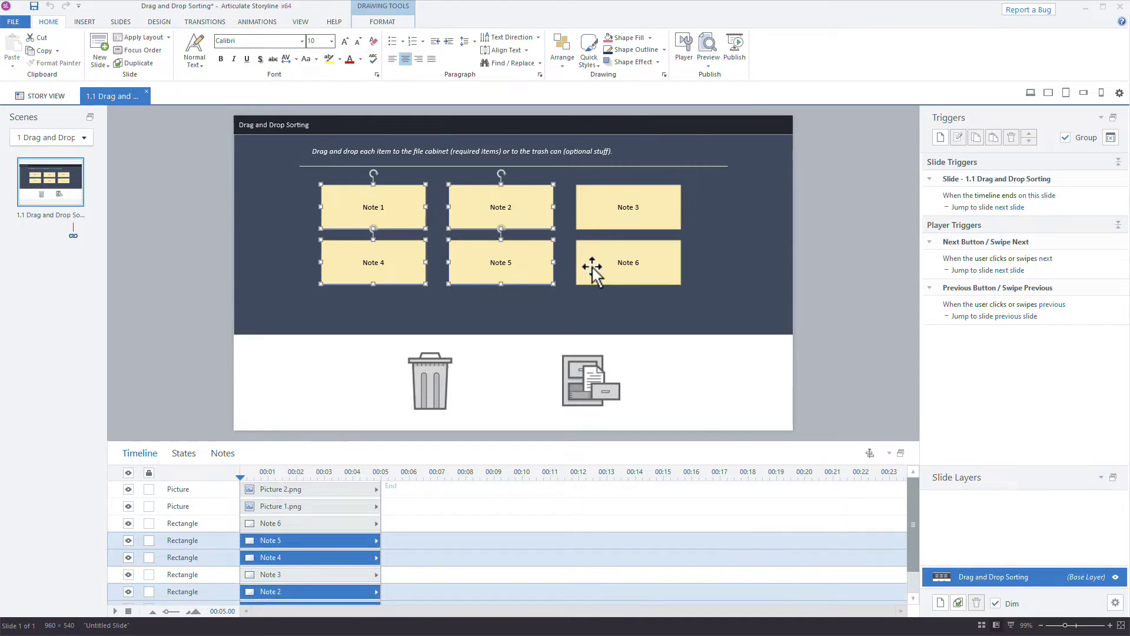
{"action": "left_click", "coordinate": [592, 268], "text": "shift"}
{"action": "left_click", "coordinate": [600, 228], "text": "shift"}
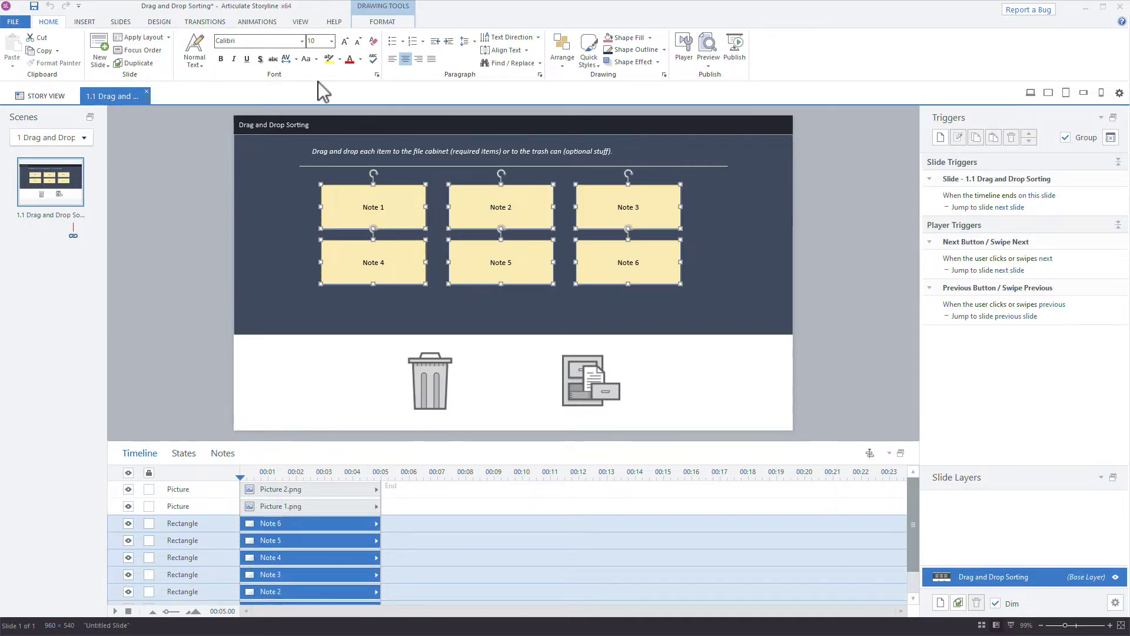
{"action": "left_click", "coordinate": [345, 42]}
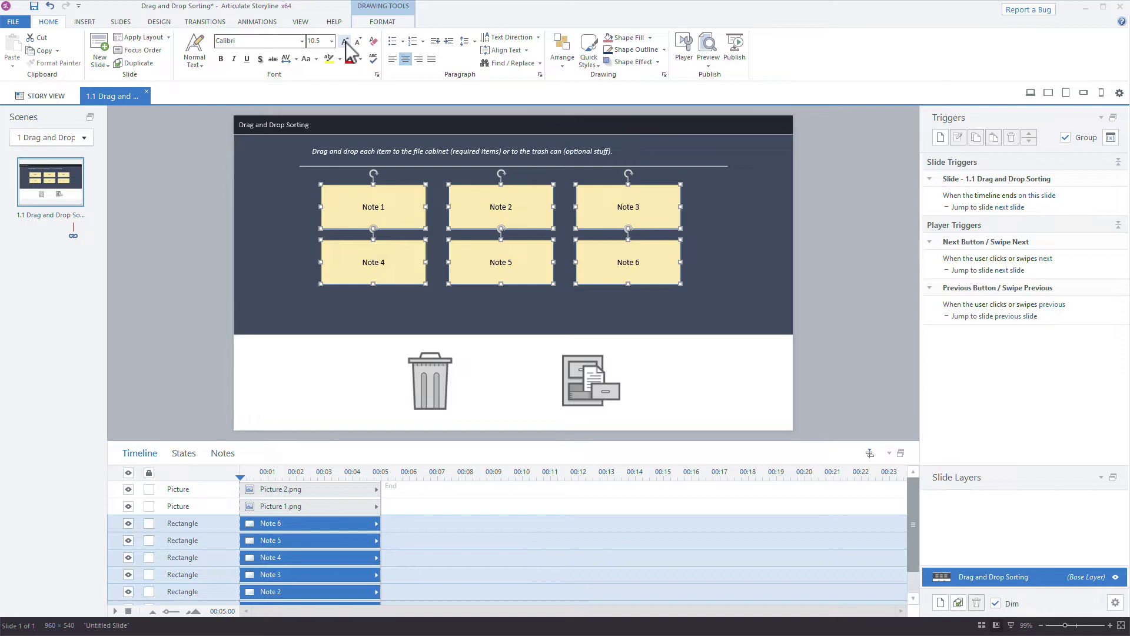
{"action": "left_click", "coordinate": [299, 41]}
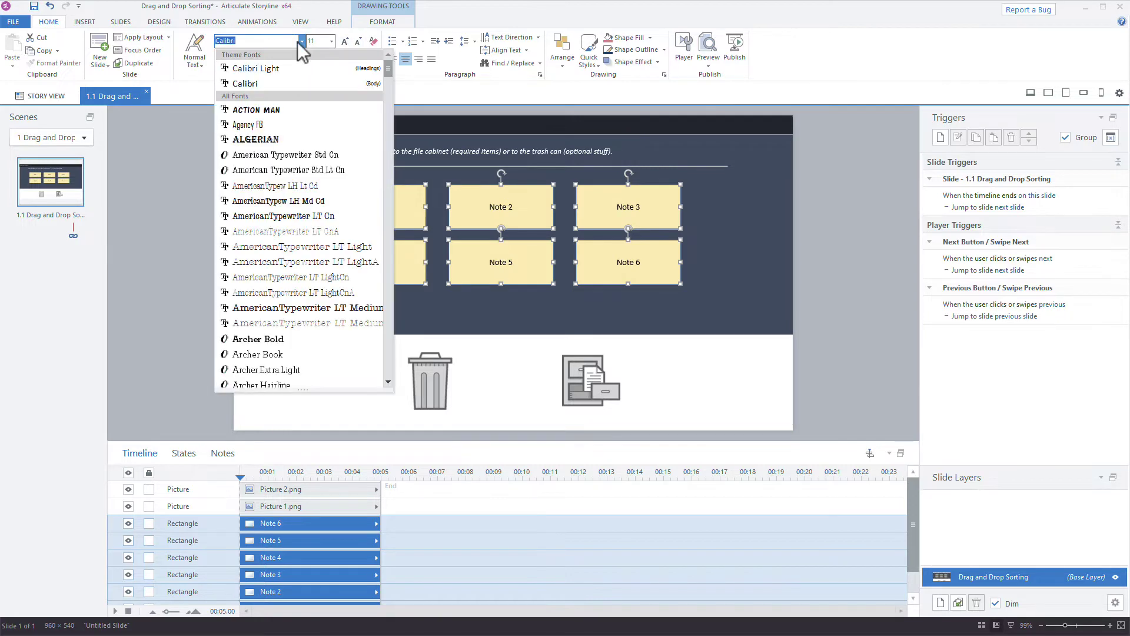
{"action": "left_click", "coordinate": [295, 80]}
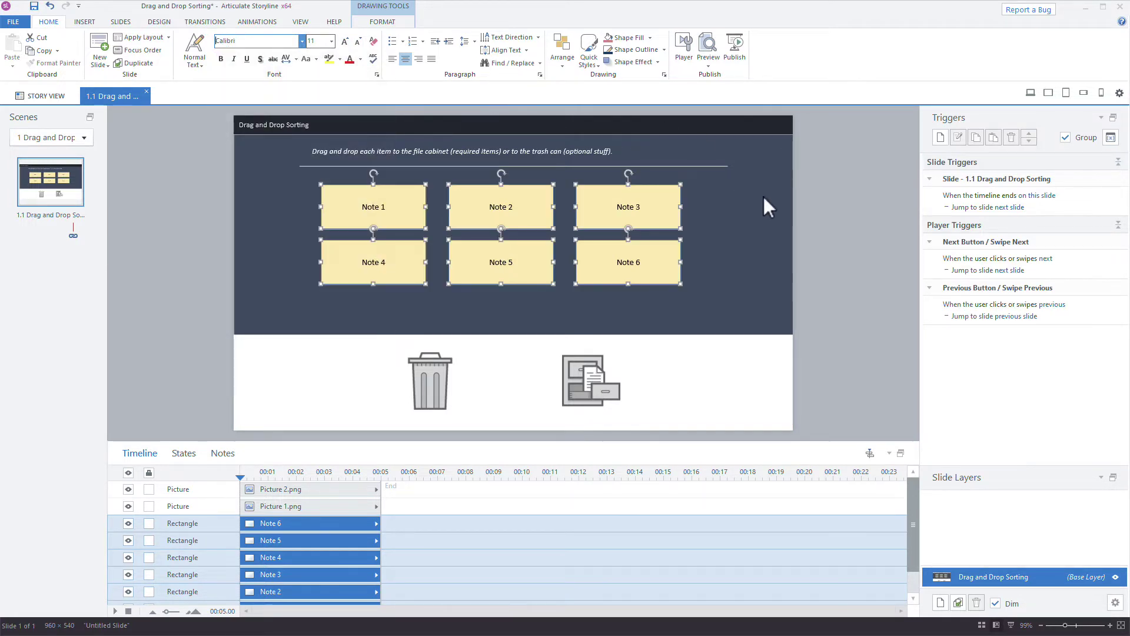
{"action": "left_click", "coordinate": [697, 190]}
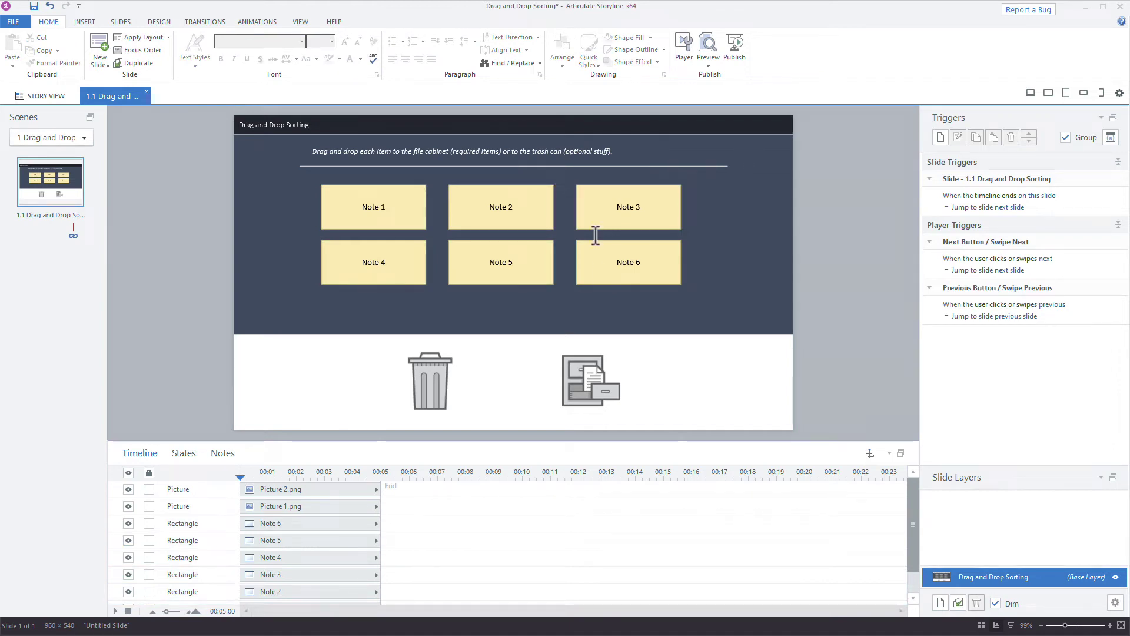
Step: Examine the fill colours available for Note 1 and preview alternative theme colour sets on the slide
{"action": "left_click", "coordinate": [370, 204]}
{"action": "left_click", "coordinate": [378, 22]}
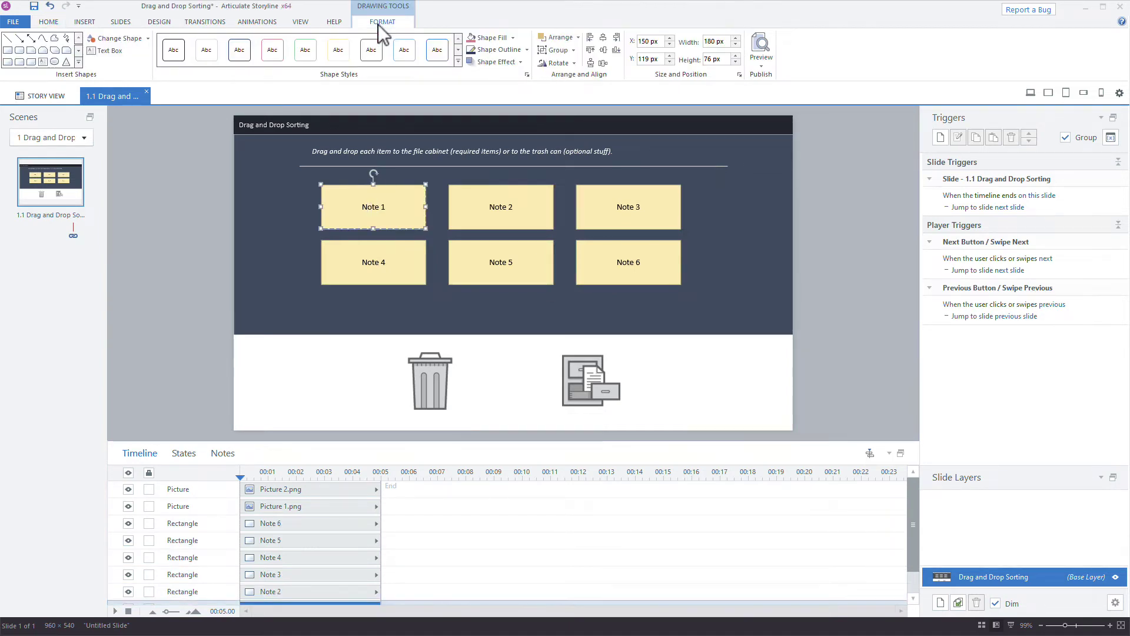
{"action": "left_click", "coordinate": [514, 38]}
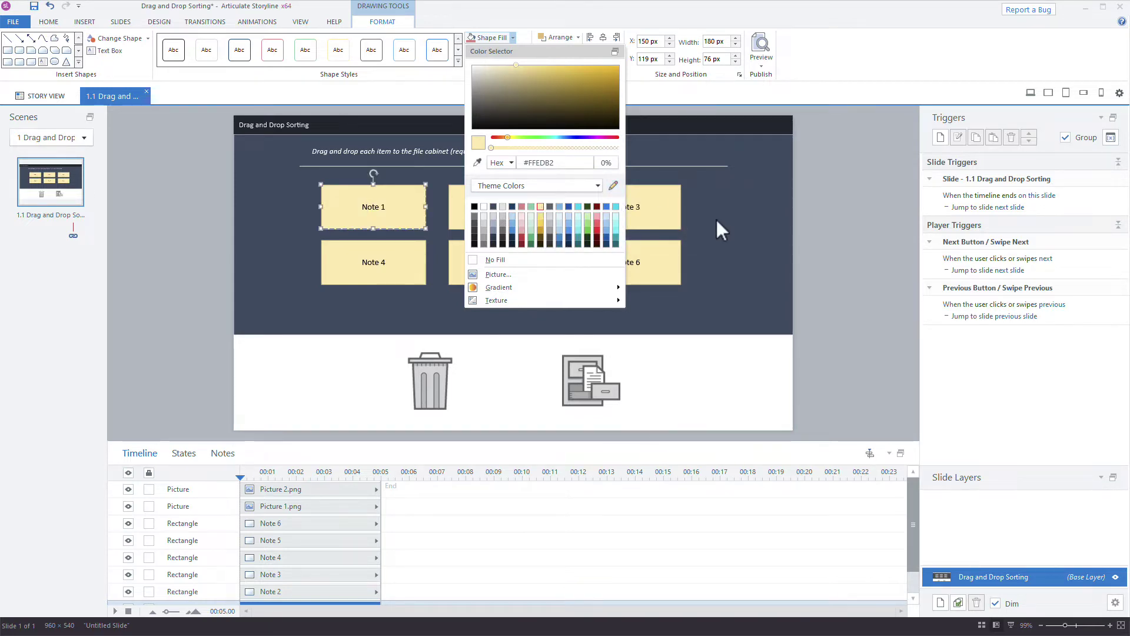
{"action": "left_click", "coordinate": [717, 240]}
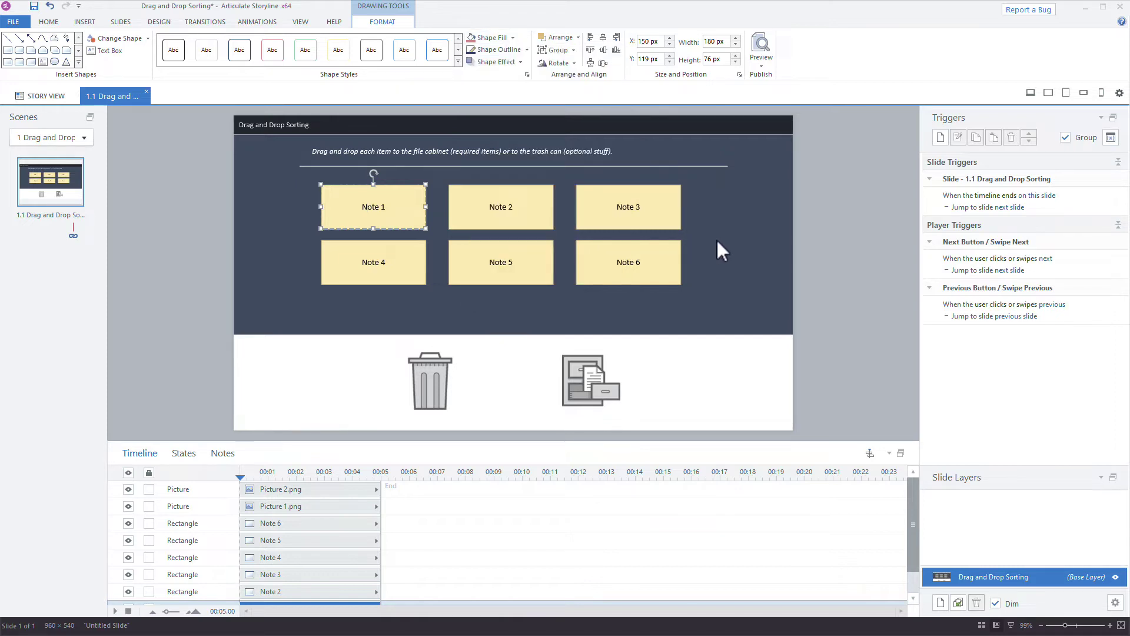
{"action": "left_click", "coordinate": [159, 21]}
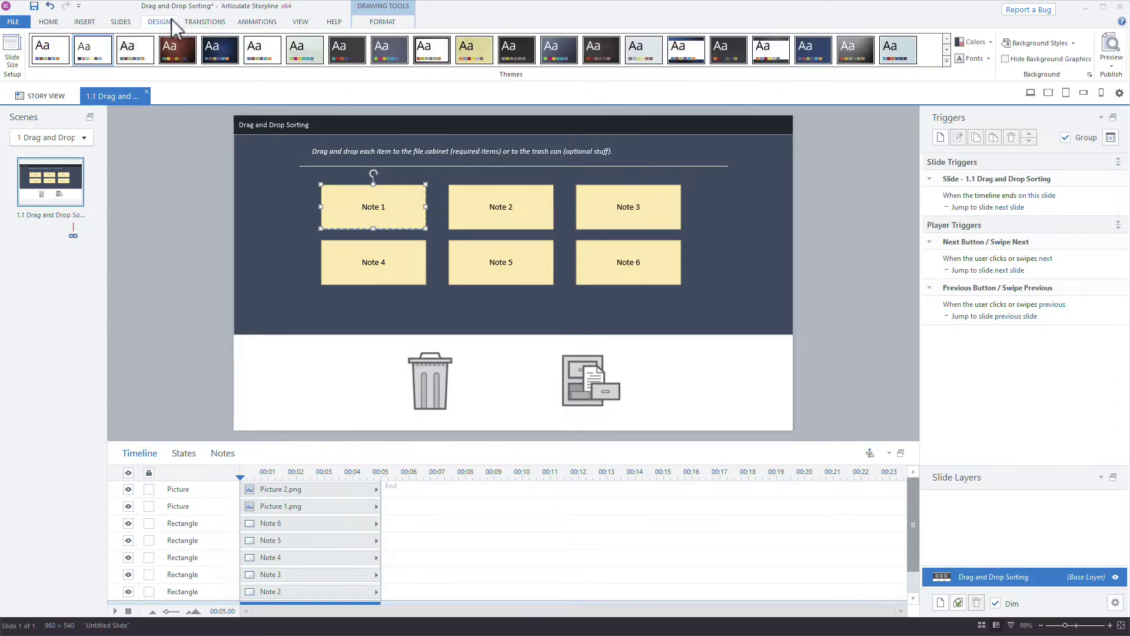
{"action": "left_click", "coordinate": [984, 43]}
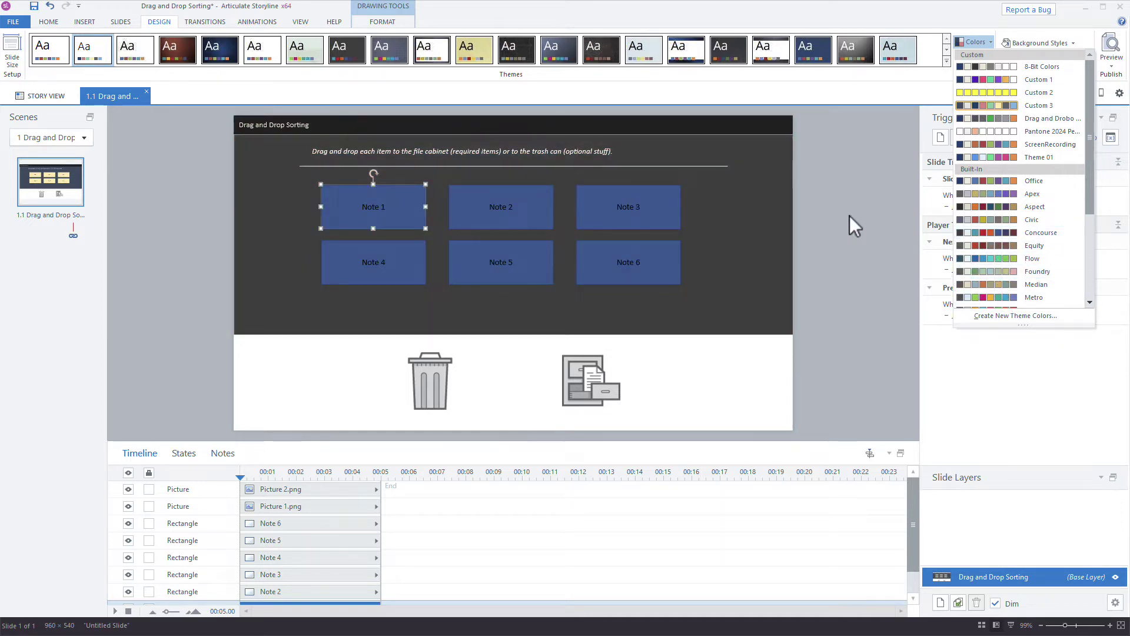
{"action": "left_click", "coordinate": [850, 215]}
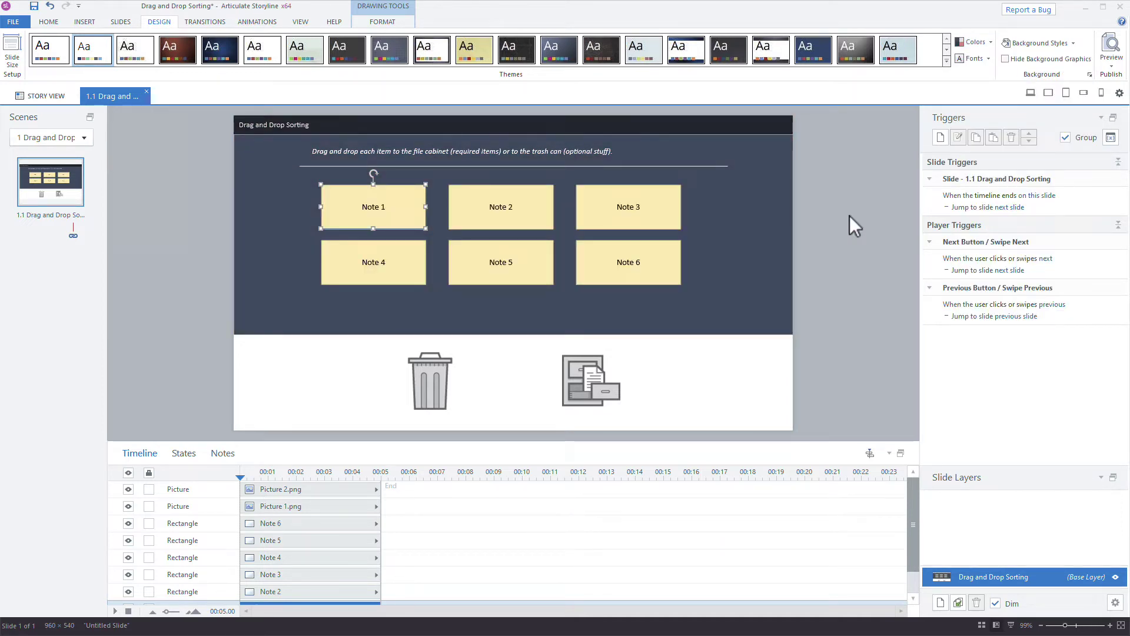
Step: Enlarge the timeline area and rename the trash can picture to "Drop - Trash"
{"action": "left_click_drag", "start_coordinate": [445, 442], "coordinate": [461, 390]}
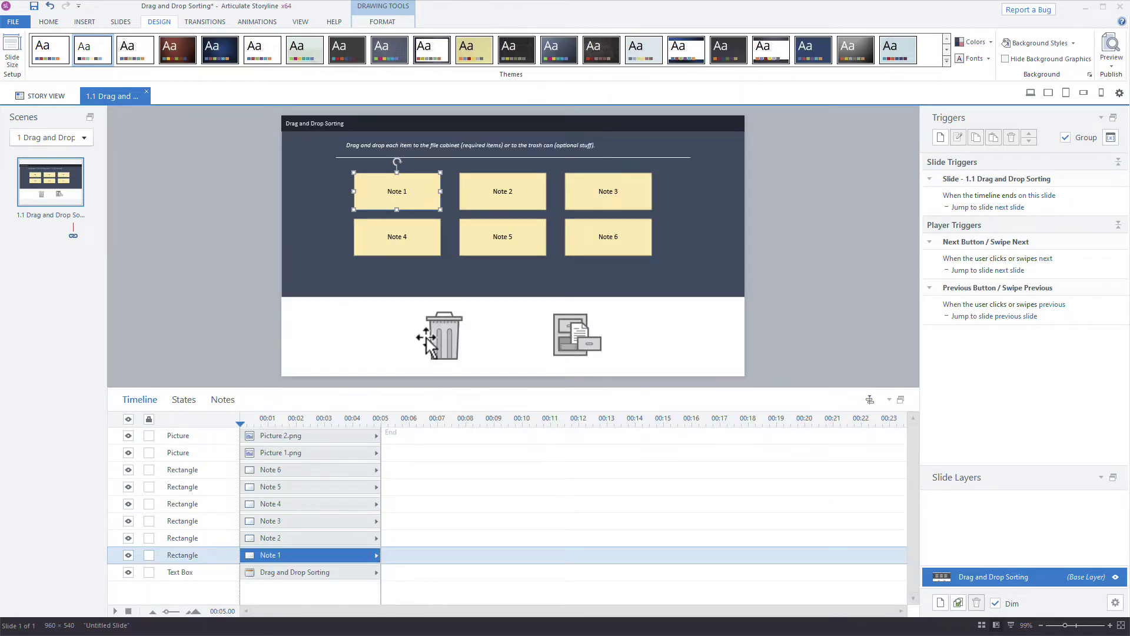
{"action": "left_click", "coordinate": [444, 335]}
{"action": "left_click", "coordinate": [567, 338]}
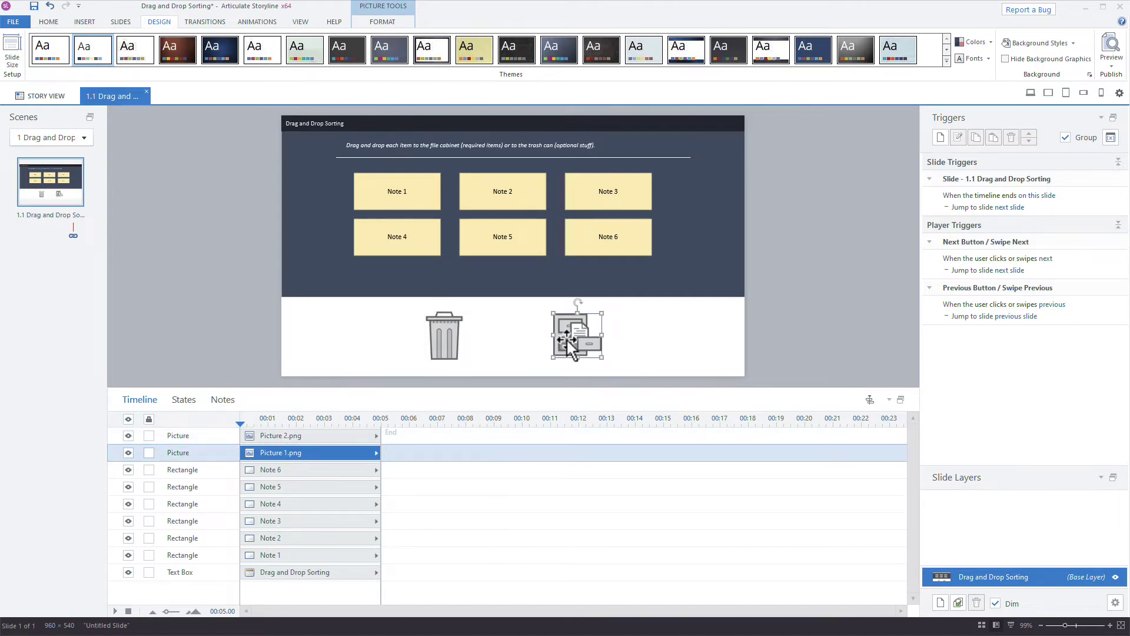
{"action": "left_click", "coordinate": [440, 339]}
{"action": "double_click", "coordinate": [193, 436]}
{"action": "type", "text": "Drop "}
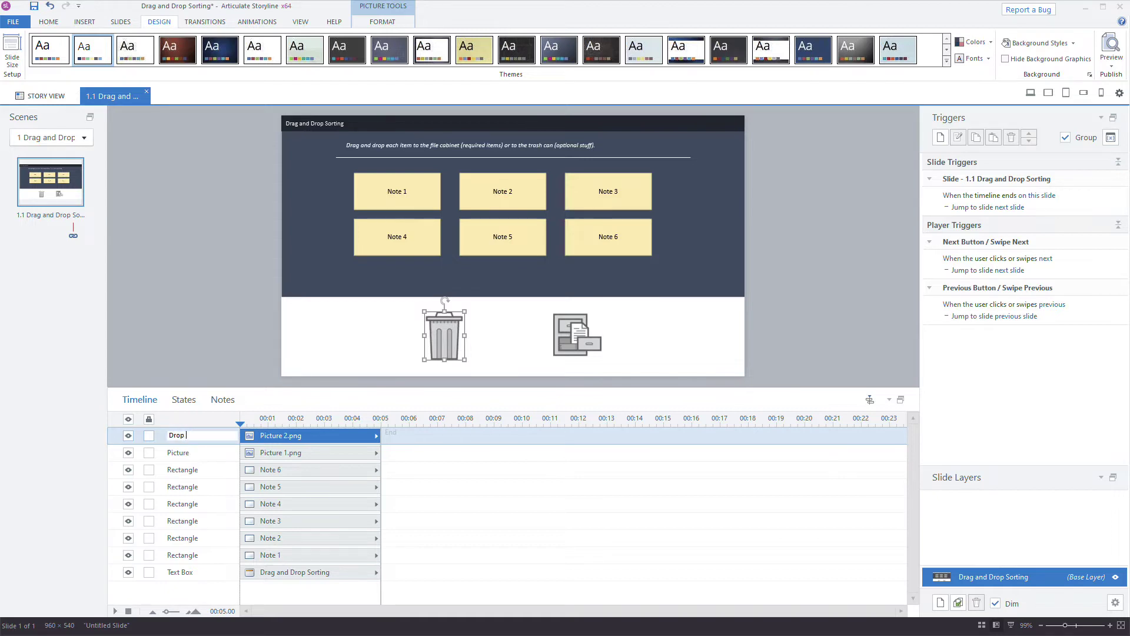
{"action": "type", "text": "- Trash"}
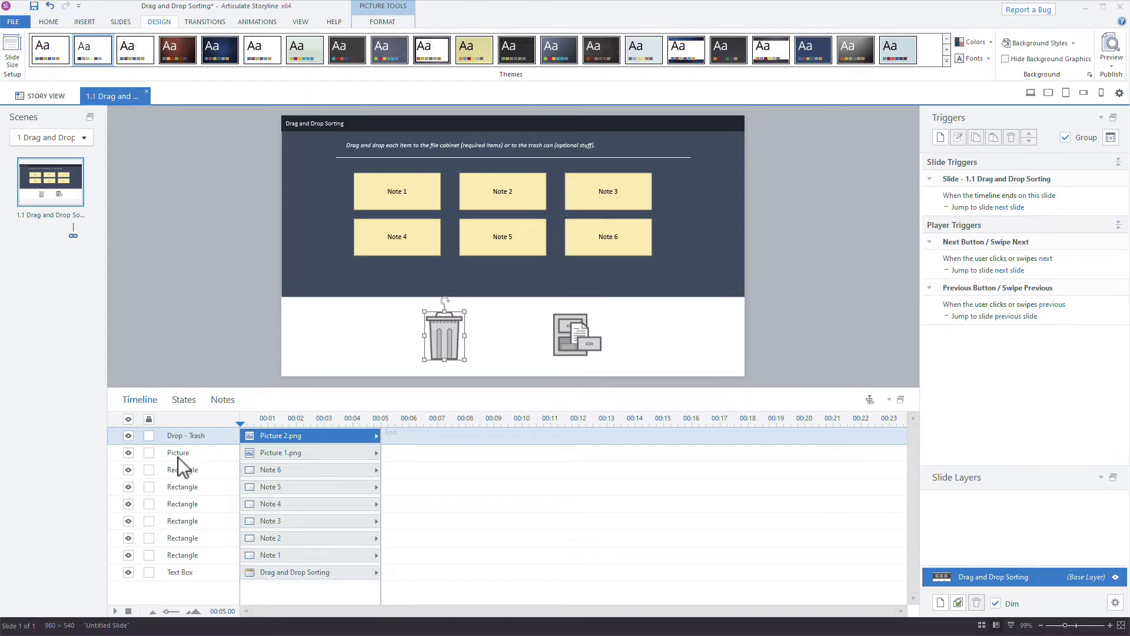
Step: Rename the file cabinet picture to "Drop - Keep" in the timeline
{"action": "double_click", "coordinate": [178, 454]}
{"action": "type", "text": "Drop - Keep"}
{"action": "key", "text": "Return"}
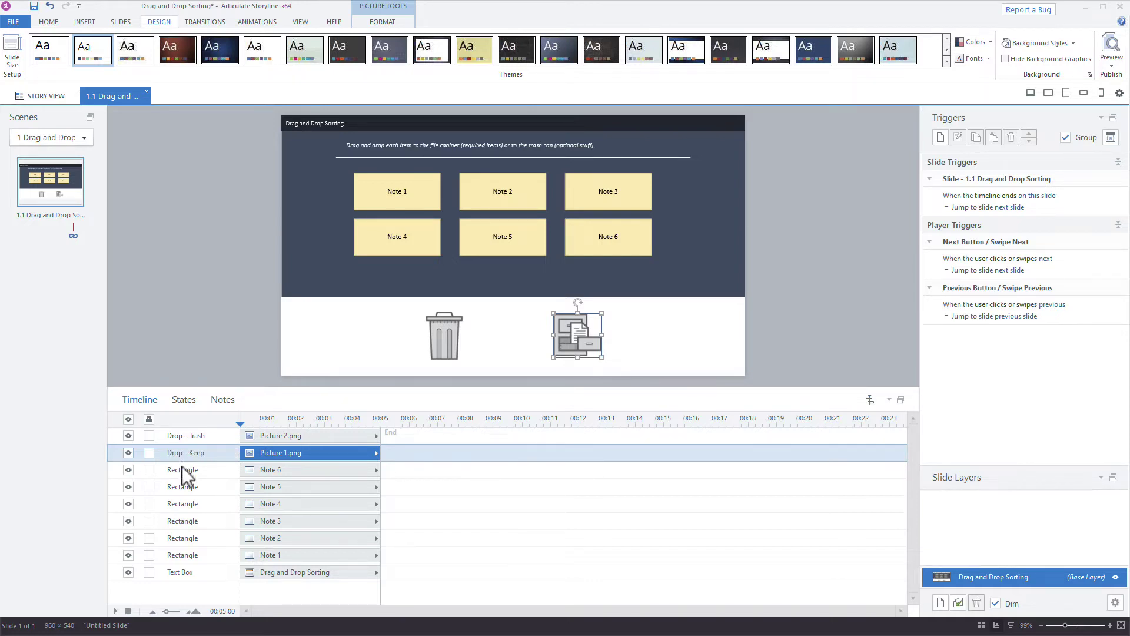
Step: Rename the Note 1 rectangle to the prefix "Drag-0" in the timeline
{"action": "left_click", "coordinate": [182, 468]}
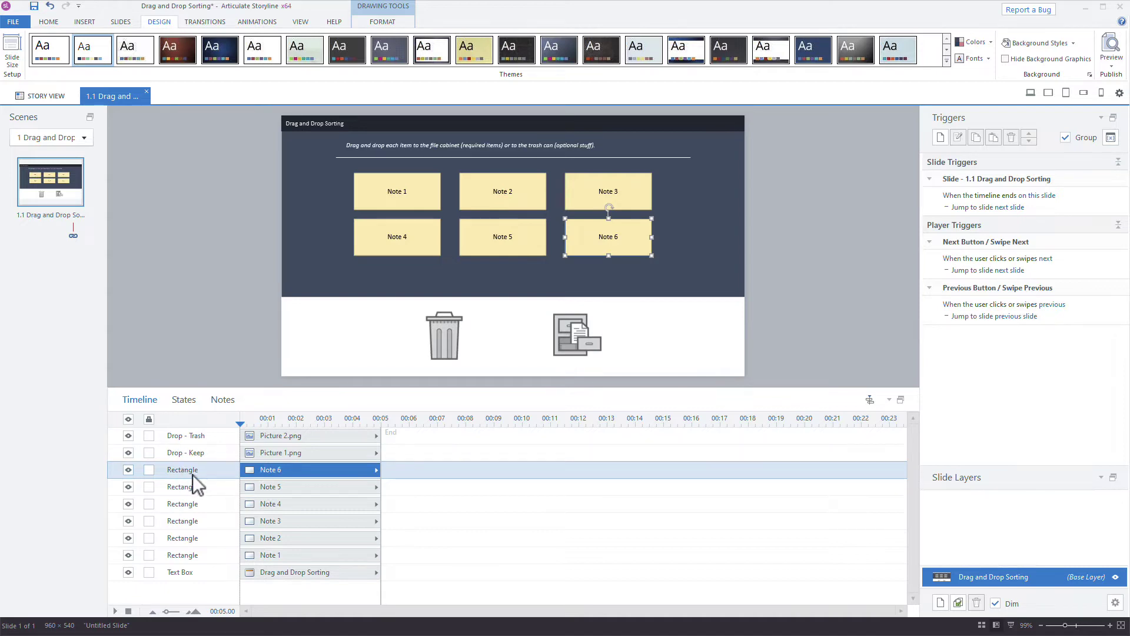
{"action": "double_click", "coordinate": [188, 555]}
{"action": "type", "text": "Drag-0"}
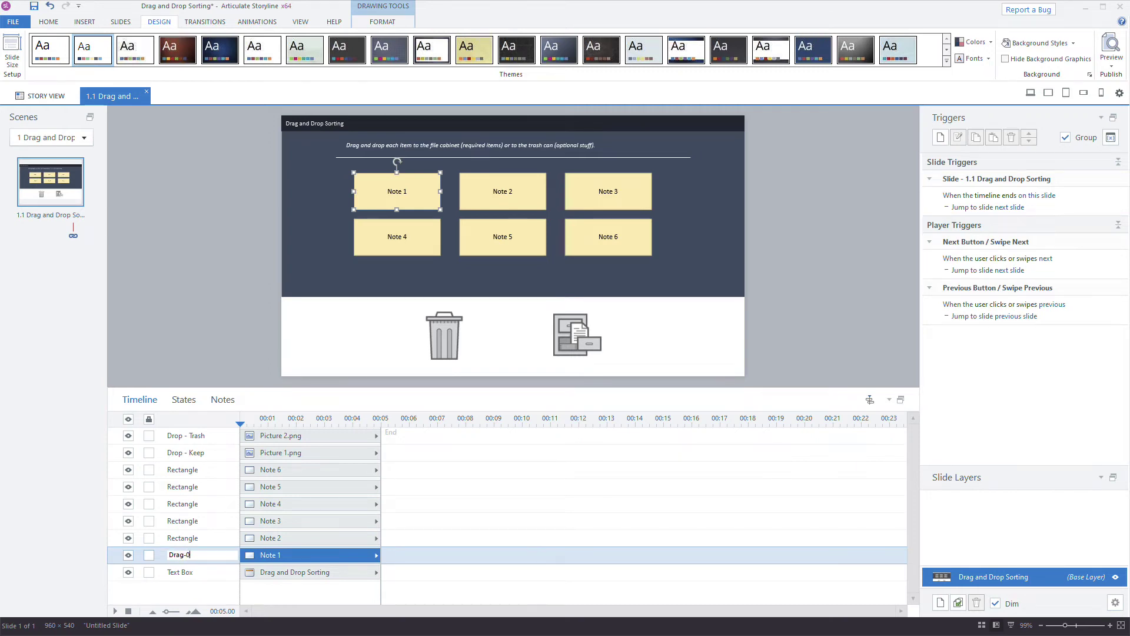
{"action": "left_click_drag", "start_coordinate": [194, 554], "coordinate": [169, 555]}
{"action": "right_click", "coordinate": [176, 558]}
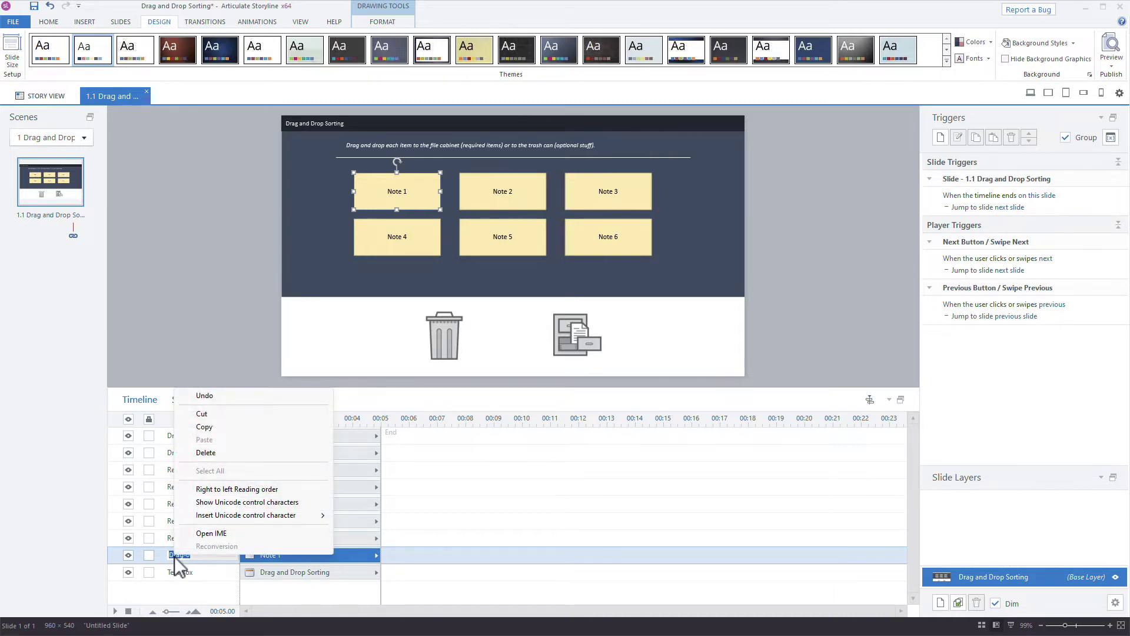
{"action": "key", "text": "Escape"}
{"action": "left_click", "coordinate": [161, 553]}
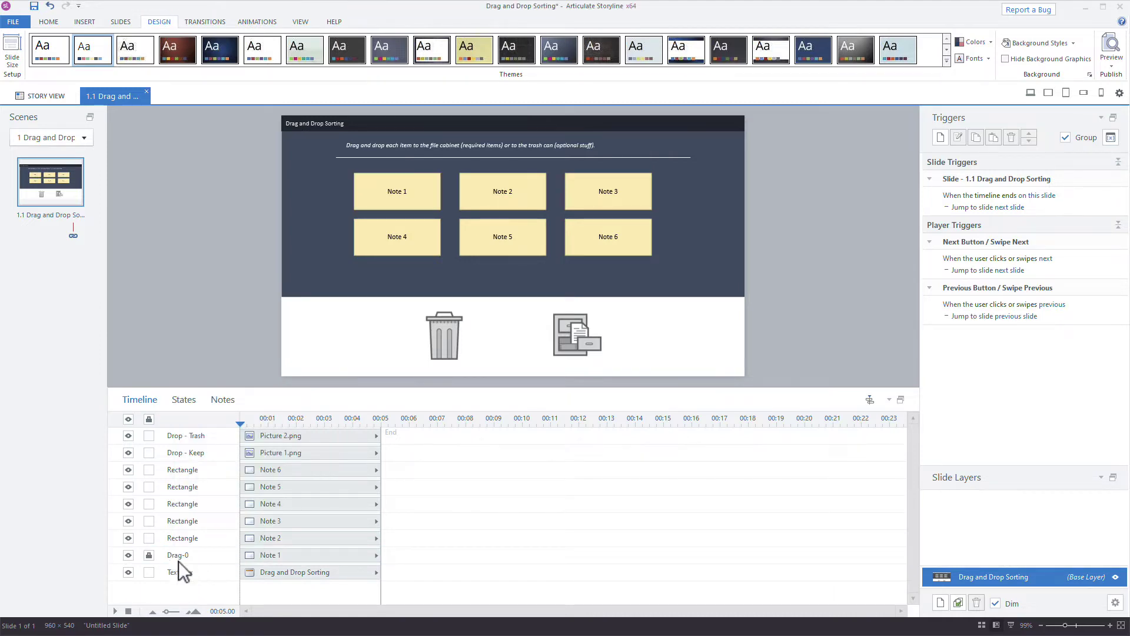
Step: Copy the "Drag-0" prefix from Note 1's timeline name and complete that name as "Drag-01"
{"action": "double_click", "coordinate": [181, 559]}
{"action": "key", "text": "ctrl+c"}
{"action": "right_click", "coordinate": [181, 556]}
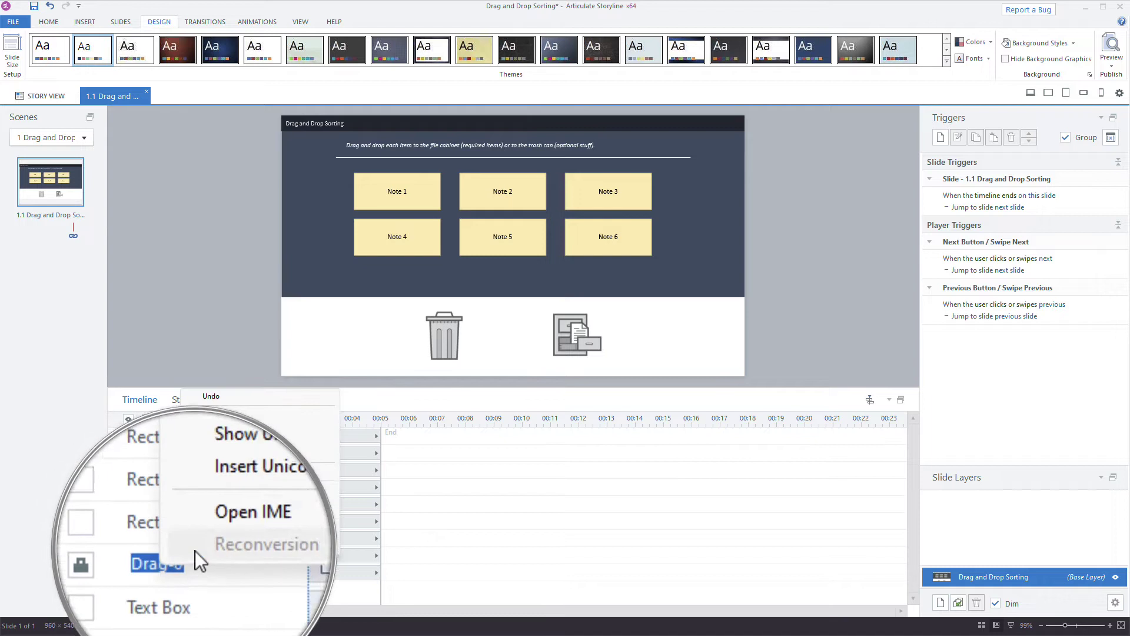
{"action": "left_click", "coordinate": [214, 430]}
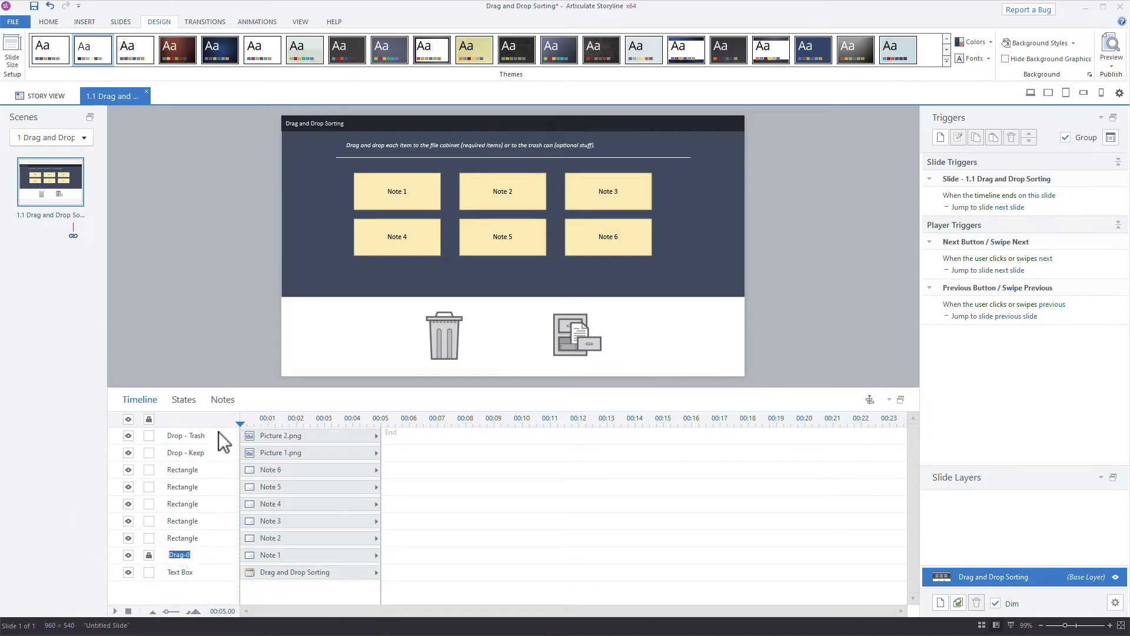
{"action": "left_click", "coordinate": [186, 556]}
Step: Rename the Note 2 and Note 3 rectangles to "Drag-02" and "Drag-03" in the timeline using the copied prefix
{"action": "double_click", "coordinate": [186, 538]}
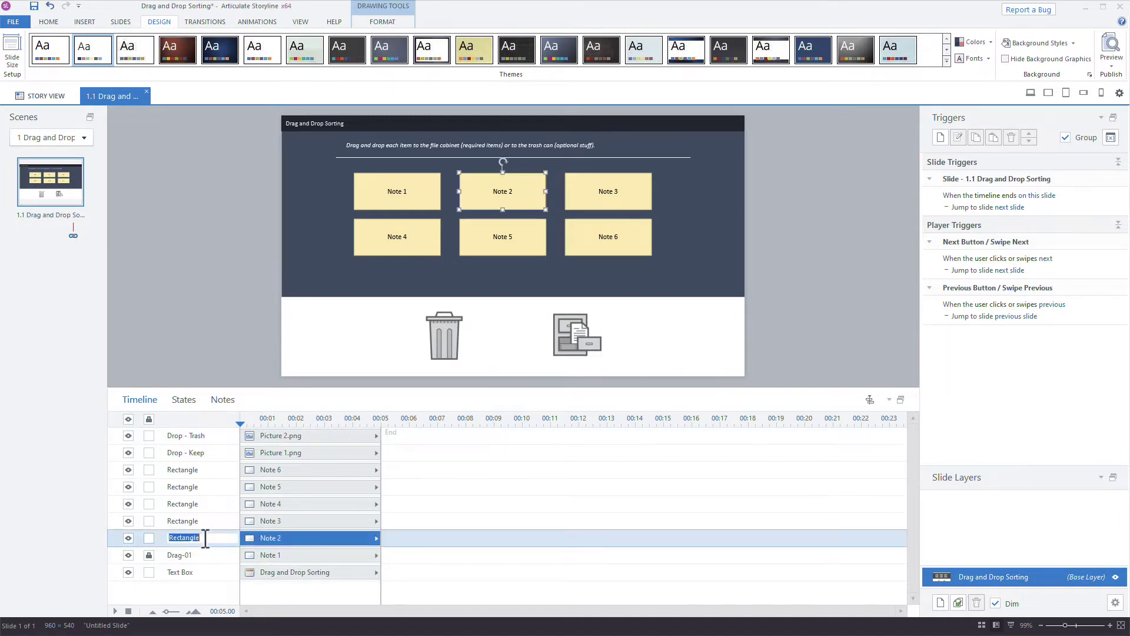
{"action": "key", "text": "ctrl+v"}
{"action": "type", "text": "2"}
{"action": "double_click", "coordinate": [196, 521]}
{"action": "key", "text": "ctrl+v"}
{"action": "type", "text": "3"}
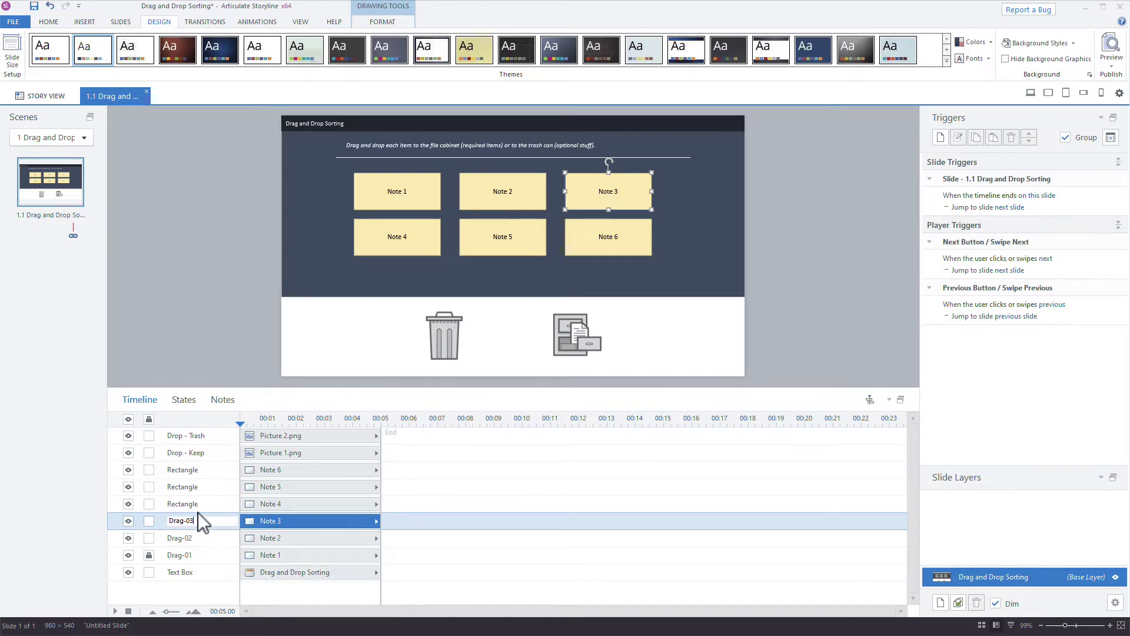
Step: Rename the Note 4, Note 5 and Note 6 rectangles to "Drag-04", "Drag-05" and "Drag-06" in the timeline
{"action": "double_click", "coordinate": [199, 505]}
{"action": "type", "text": "4"}
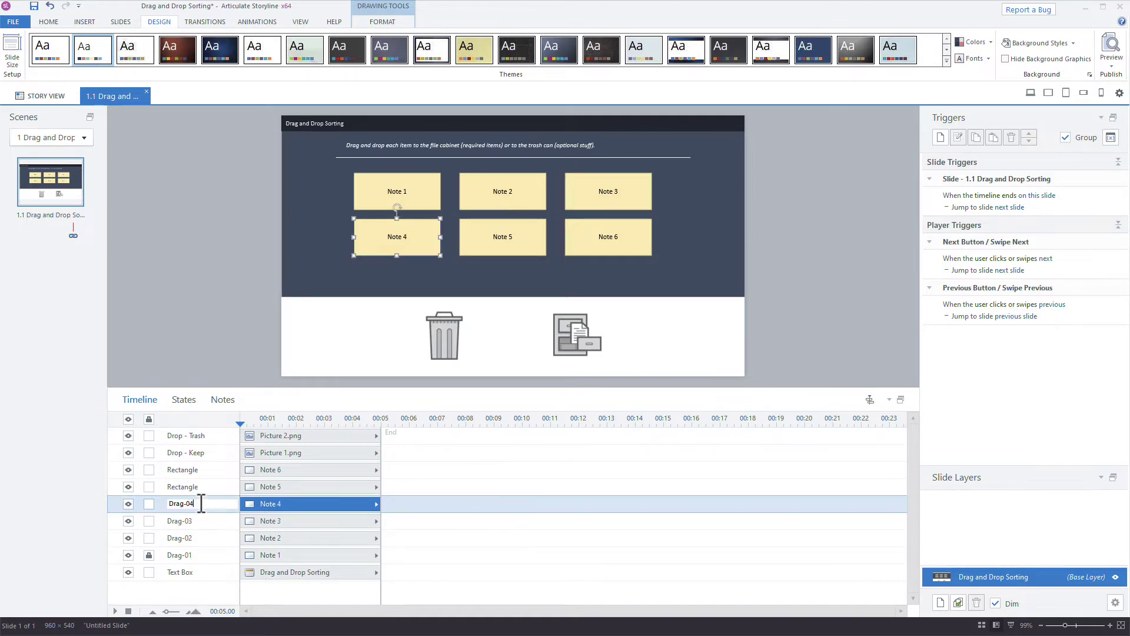
{"action": "double_click", "coordinate": [200, 487]}
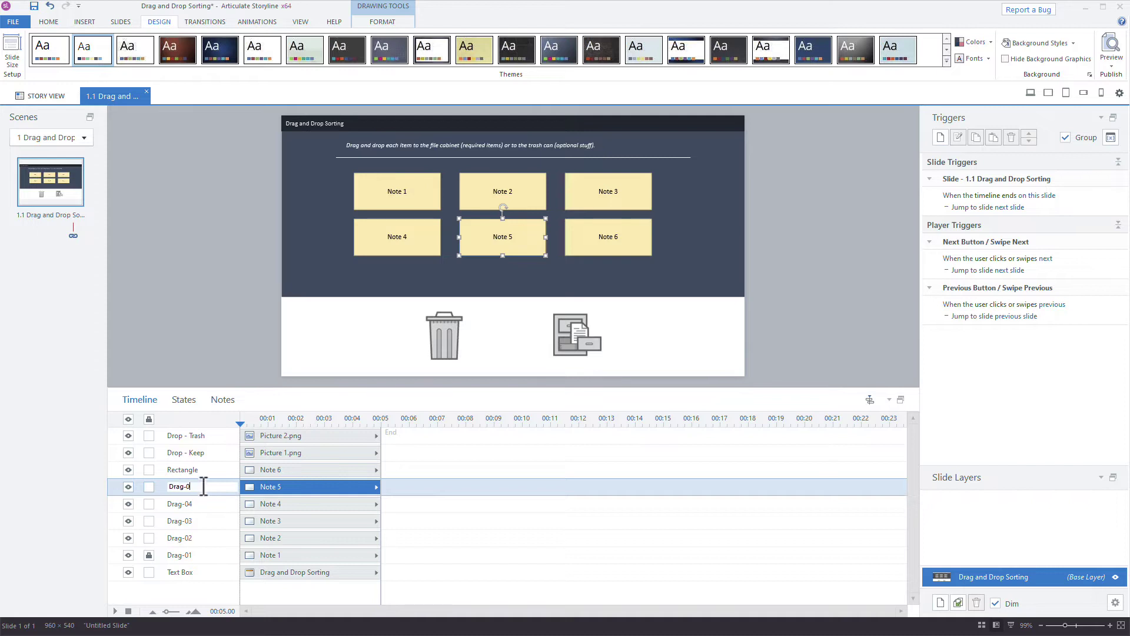
{"action": "type", "text": "5"}
{"action": "double_click", "coordinate": [206, 469]}
{"action": "key", "text": "ctrl+v"}
{"action": "type", "text": "6"}
{"action": "left_click", "coordinate": [273, 471]}
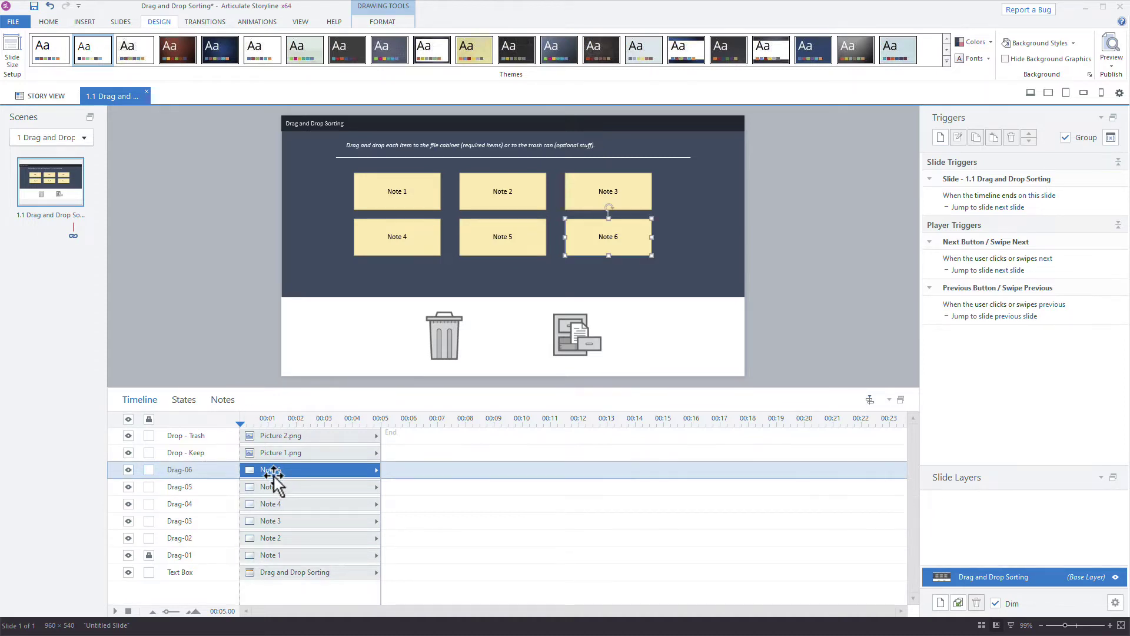
Step: Lock the Drag and Drop Sorting text box and unlock Drag-01 in the timeline
{"action": "left_click", "coordinate": [151, 572]}
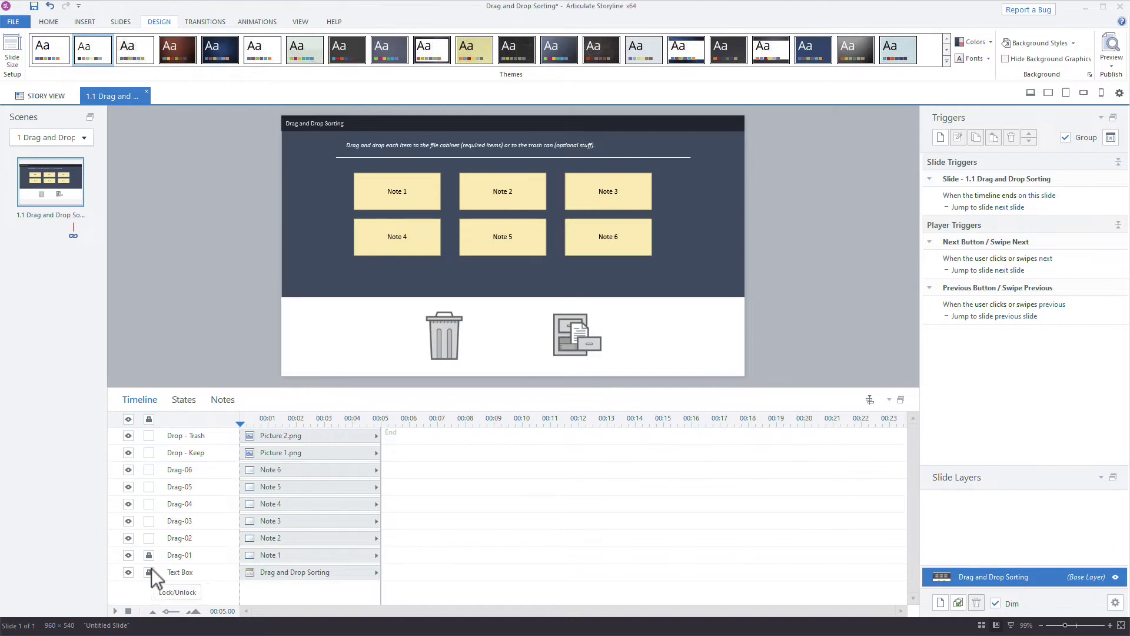
{"action": "left_click", "coordinate": [150, 556]}
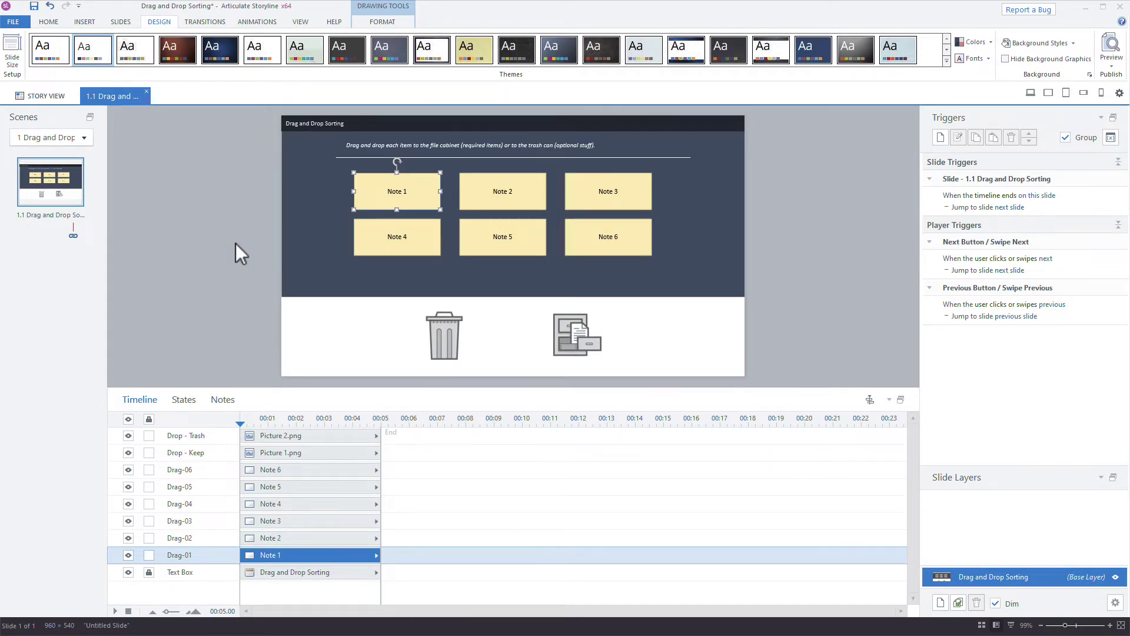
Step: Save the project to the Desktop as "Drag and Drop Sorting_States"
{"action": "key", "text": "ctrl+s"}
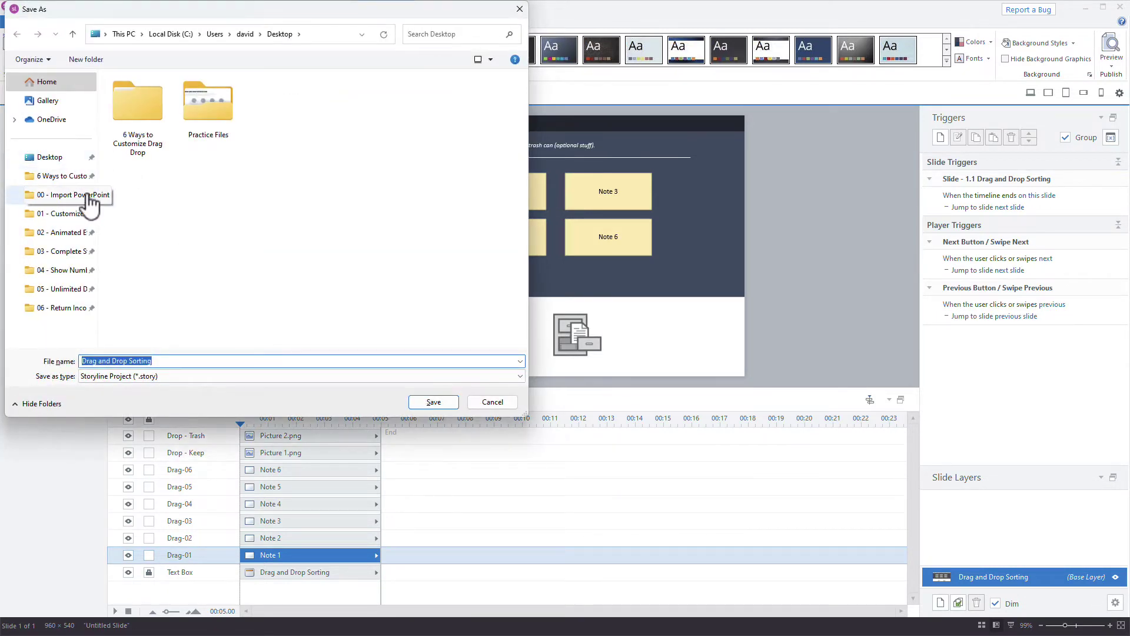
{"action": "left_click", "coordinate": [48, 156]}
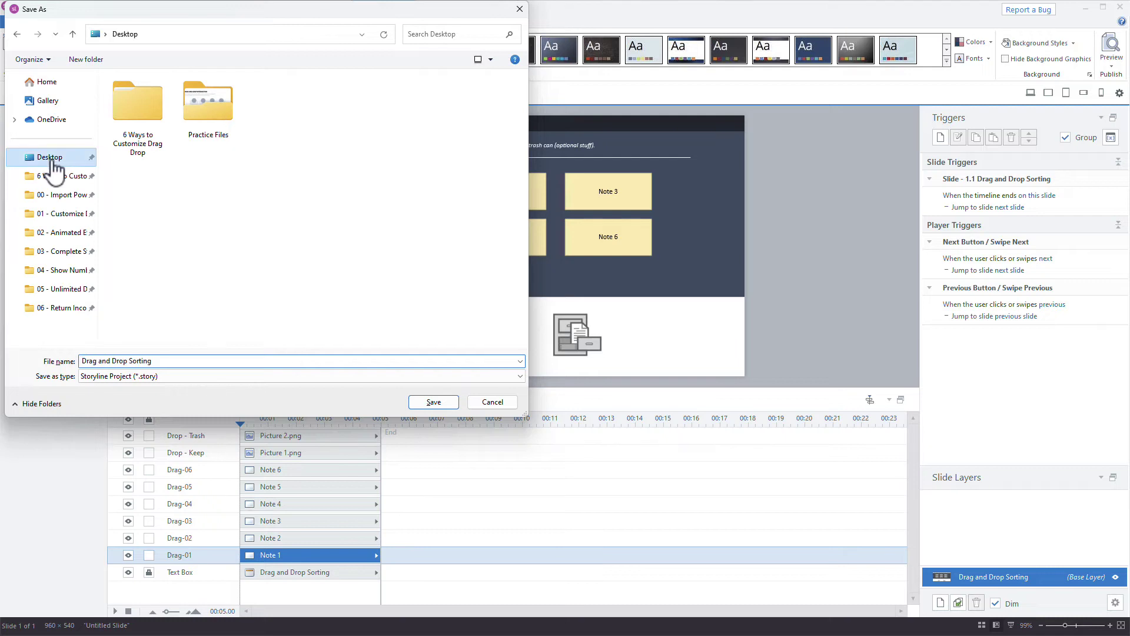
{"action": "left_click", "coordinate": [193, 362]}
{"action": "left_click", "coordinate": [193, 361]}
{"action": "type", "text": "_"}
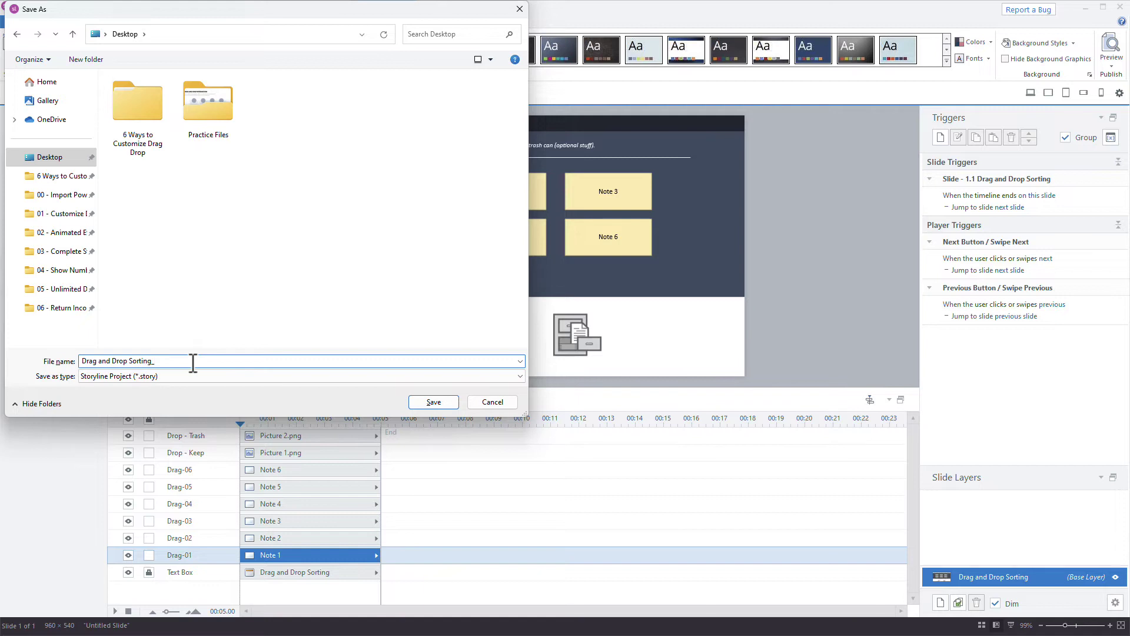
{"action": "type", "text": "States"}
{"action": "key", "text": "Return"}
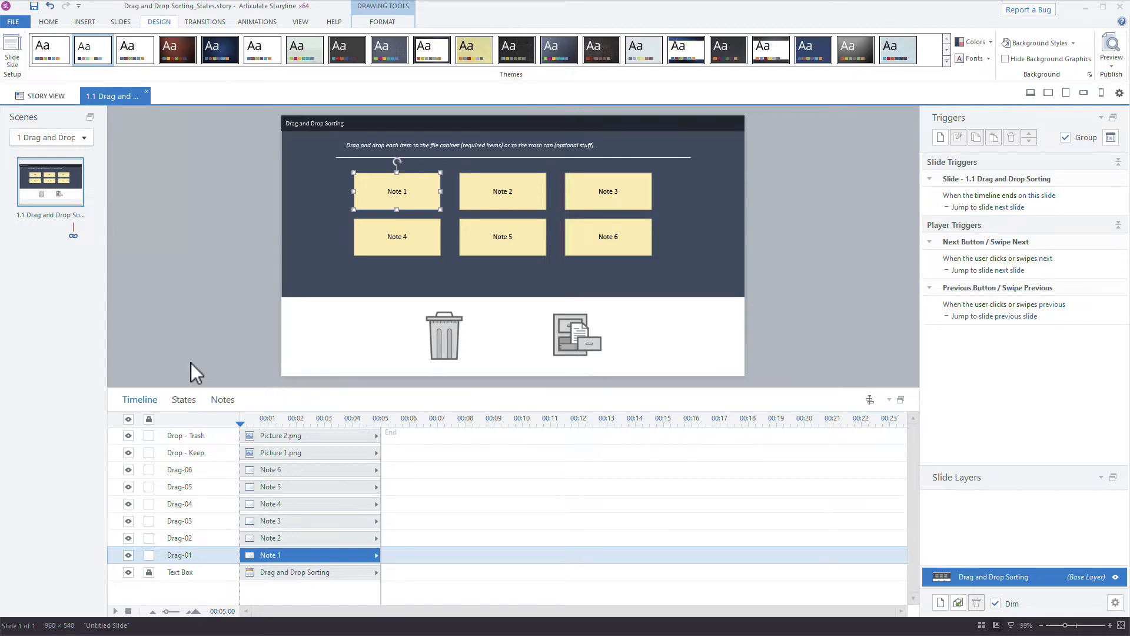
Step: Convert the slide to a freeform Drag and Drop question
{"action": "left_click", "coordinate": [87, 26]}
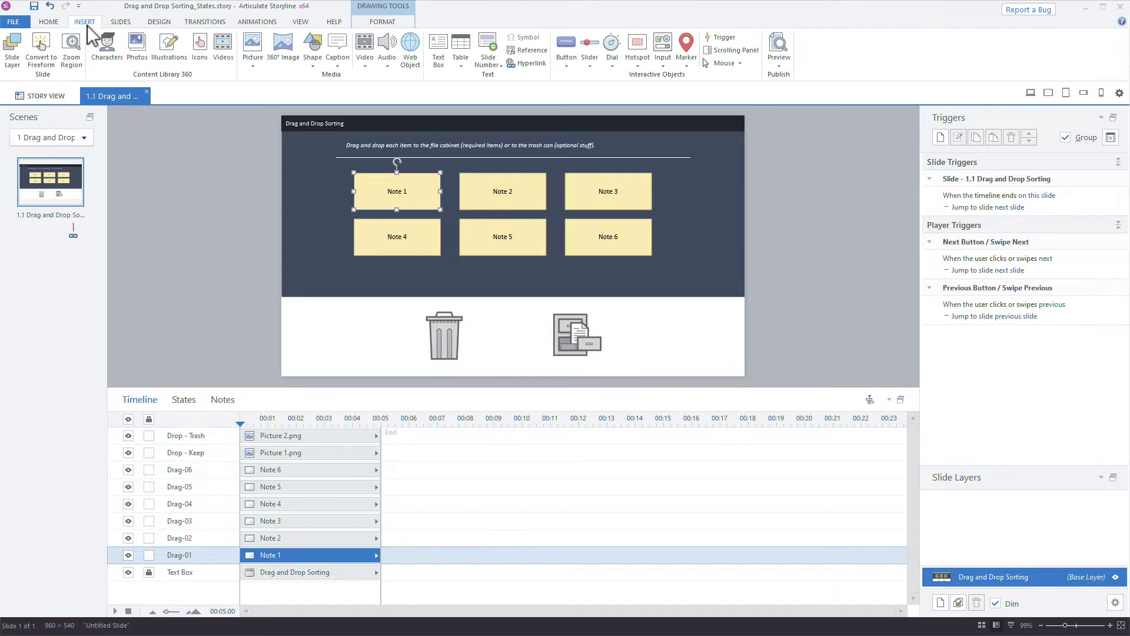
{"action": "key", "text": "super+period"}
{"action": "left_click", "coordinate": [732, 385]}
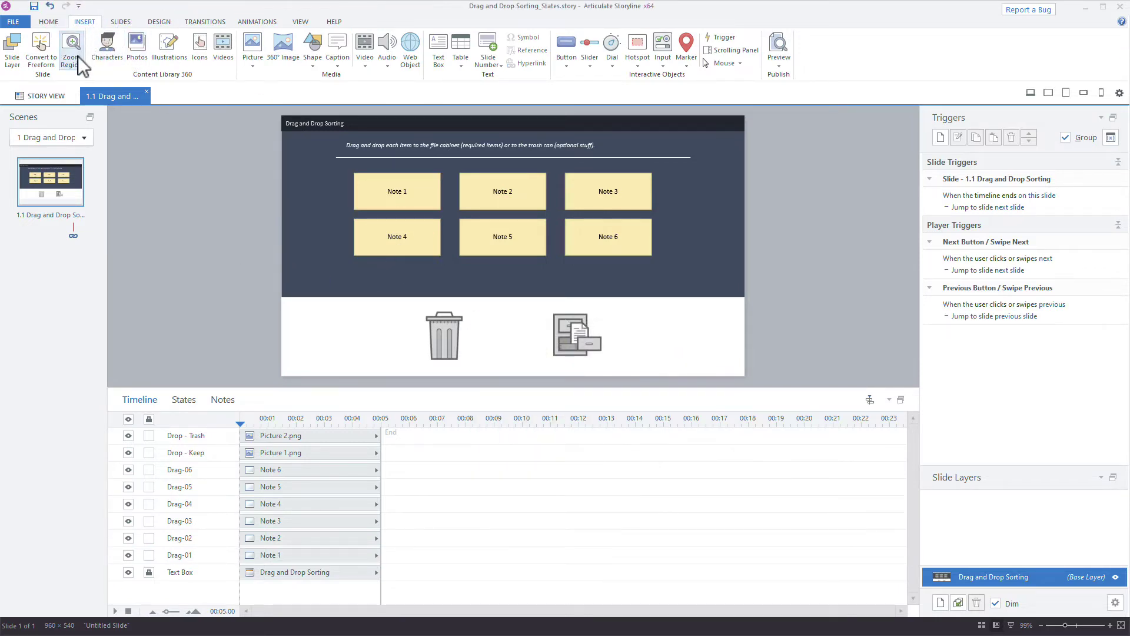
{"action": "left_click", "coordinate": [43, 52]}
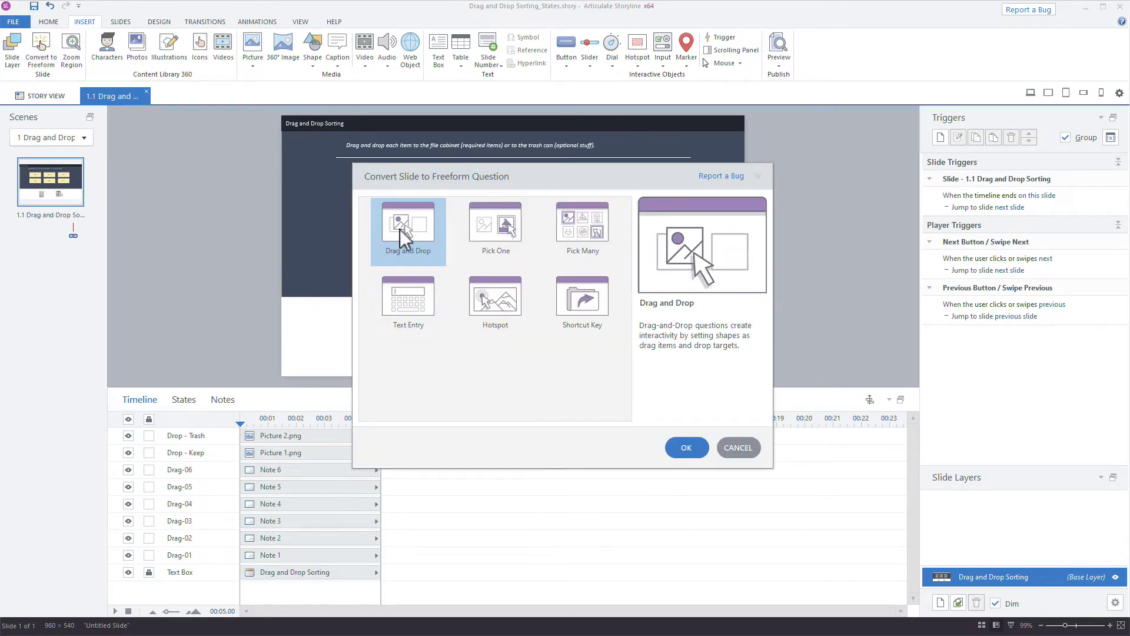
{"action": "left_click", "coordinate": [685, 448]}
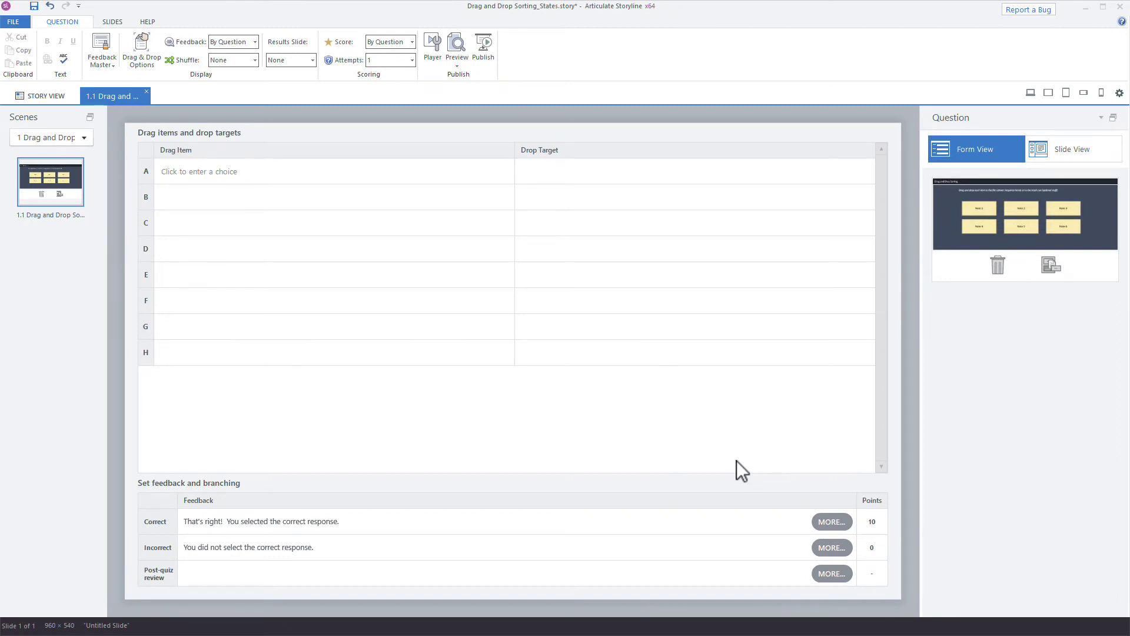
Step: Assign Drag-01, Drag-02 and Drag-03 as the drag items in rows A to C of the question form
{"action": "left_click", "coordinate": [172, 175]}
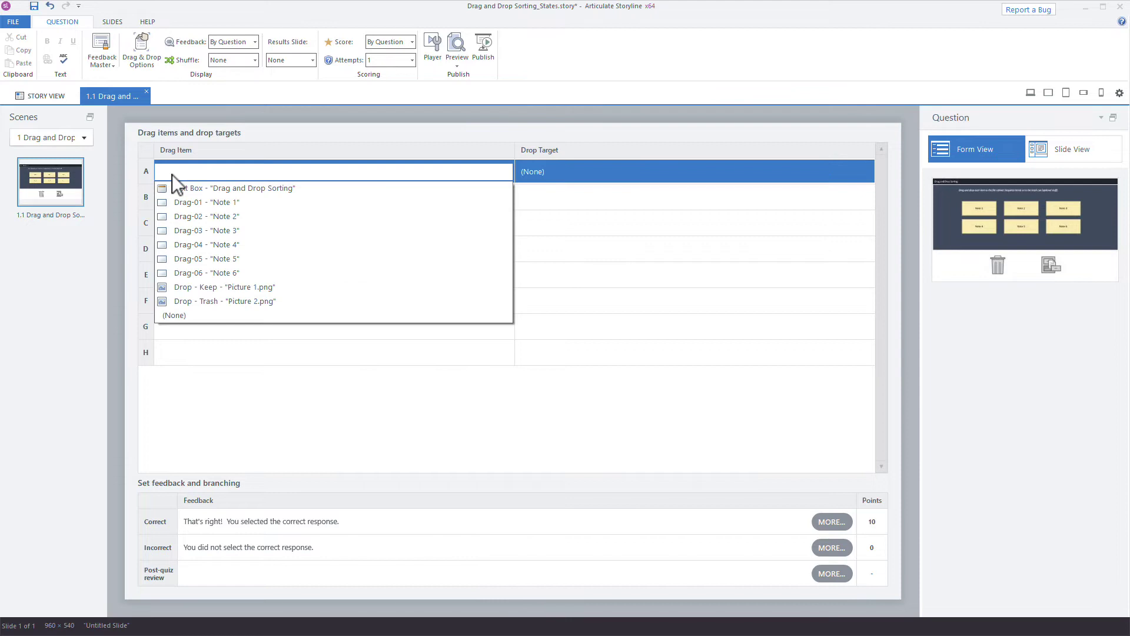
{"action": "left_click", "coordinate": [193, 206]}
{"action": "left_click", "coordinate": [193, 203]}
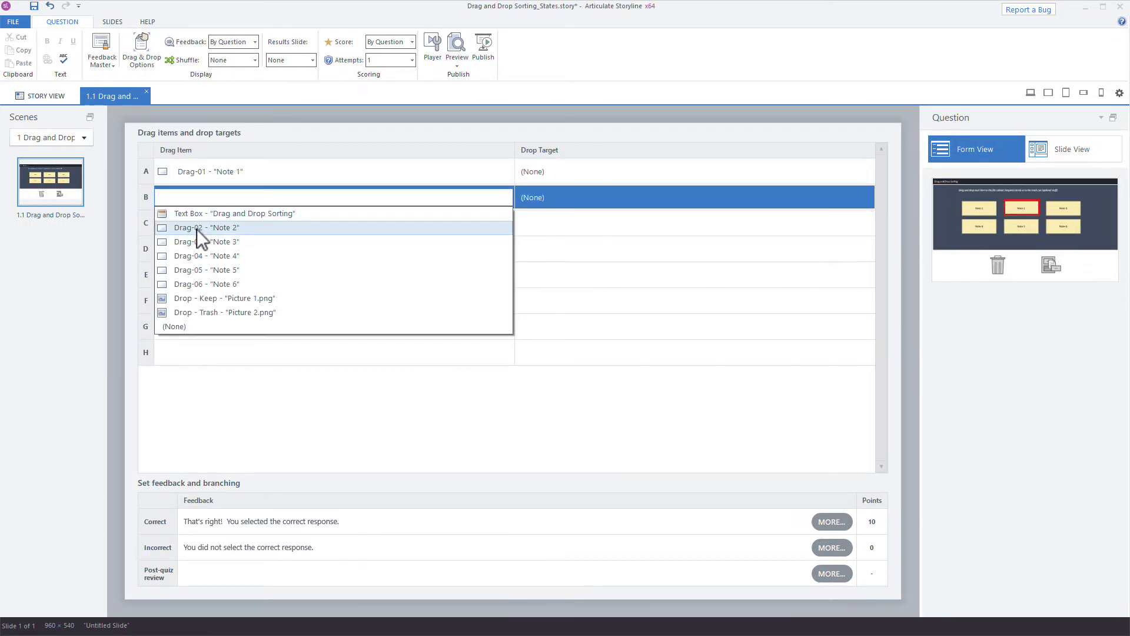
{"action": "left_click", "coordinate": [197, 229]}
{"action": "left_click", "coordinate": [195, 225]}
{"action": "left_click", "coordinate": [208, 253]}
Step: Assign Drag-04, Drag-05 and Drag-06 as the drag items in rows D to F of the question form
{"action": "left_click", "coordinate": [208, 254]}
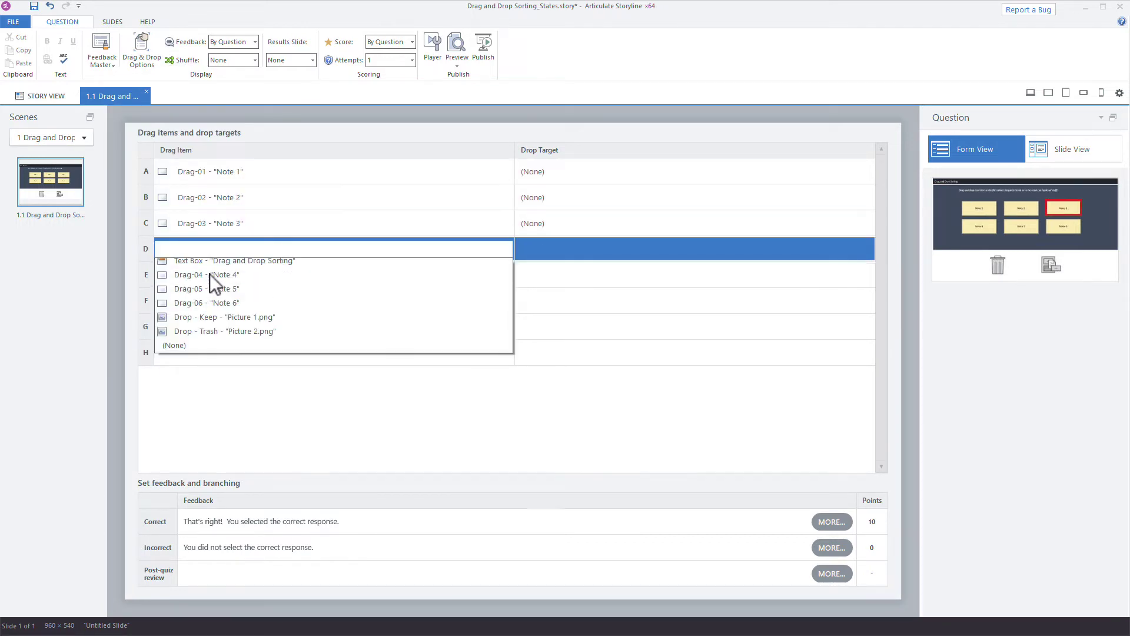
{"action": "left_click", "coordinate": [210, 277]}
{"action": "left_click", "coordinate": [210, 282]}
{"action": "left_click", "coordinate": [211, 307]}
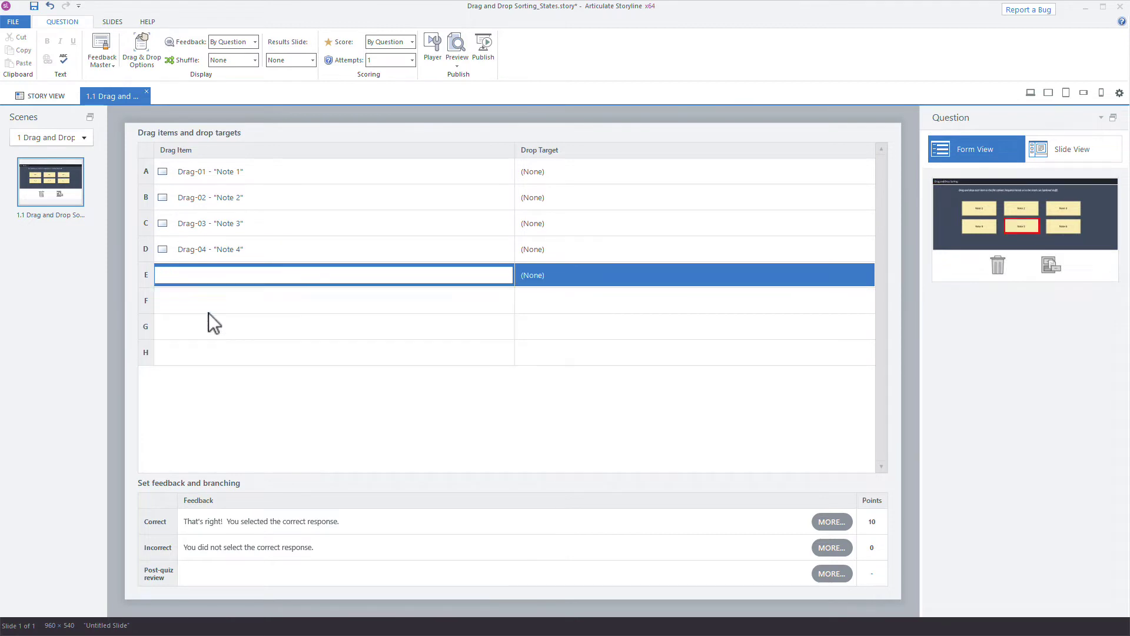
{"action": "left_click", "coordinate": [209, 313]}
{"action": "left_click", "coordinate": [210, 304]}
{"action": "left_click", "coordinate": [214, 331]}
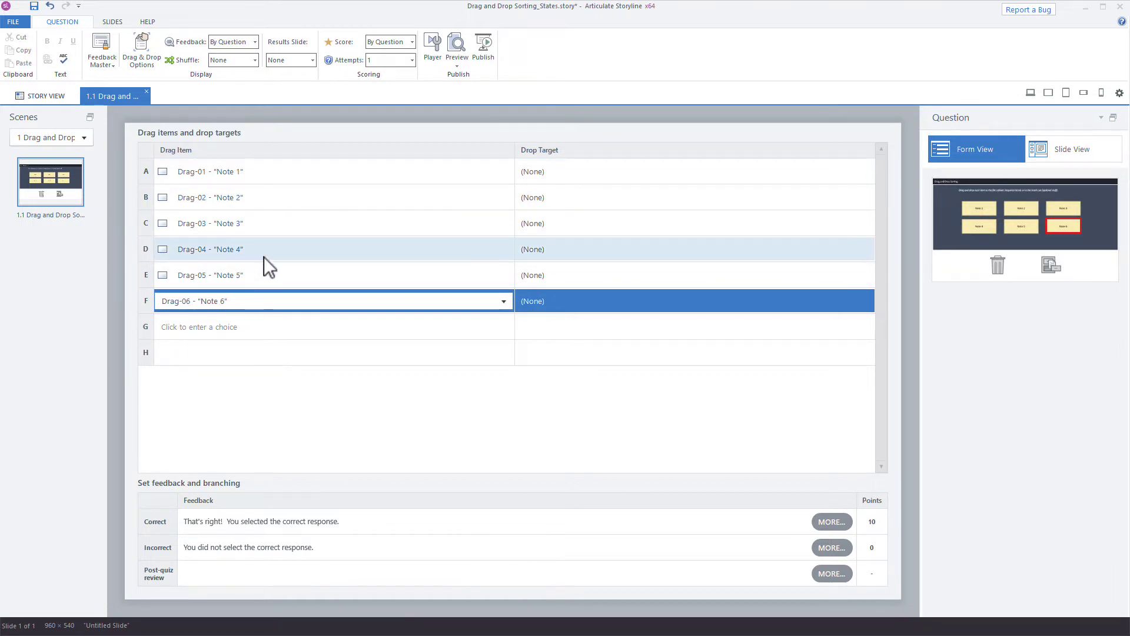
Step: Set the drop target of Drag-01, Drag-02 and Drag-03 to Drop - Keep
{"action": "left_click", "coordinate": [529, 173]}
{"action": "left_click", "coordinate": [595, 202]}
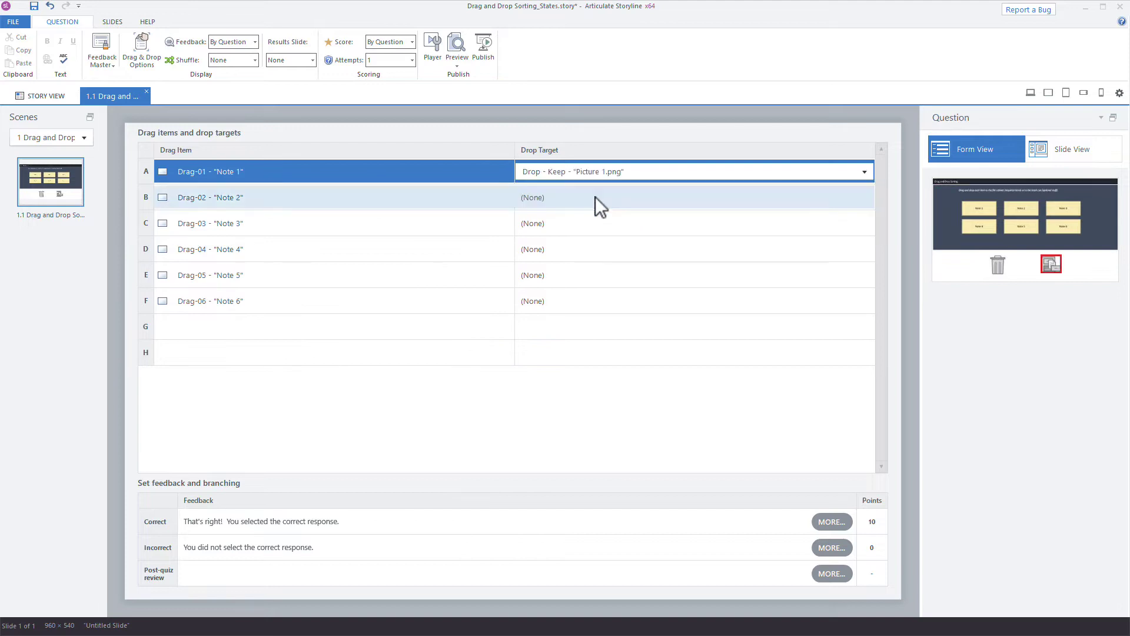
{"action": "left_click", "coordinate": [593, 197]}
{"action": "left_click", "coordinate": [598, 227]}
{"action": "left_click", "coordinate": [594, 222]}
{"action": "left_click", "coordinate": [594, 223]}
{"action": "left_click", "coordinate": [592, 250]}
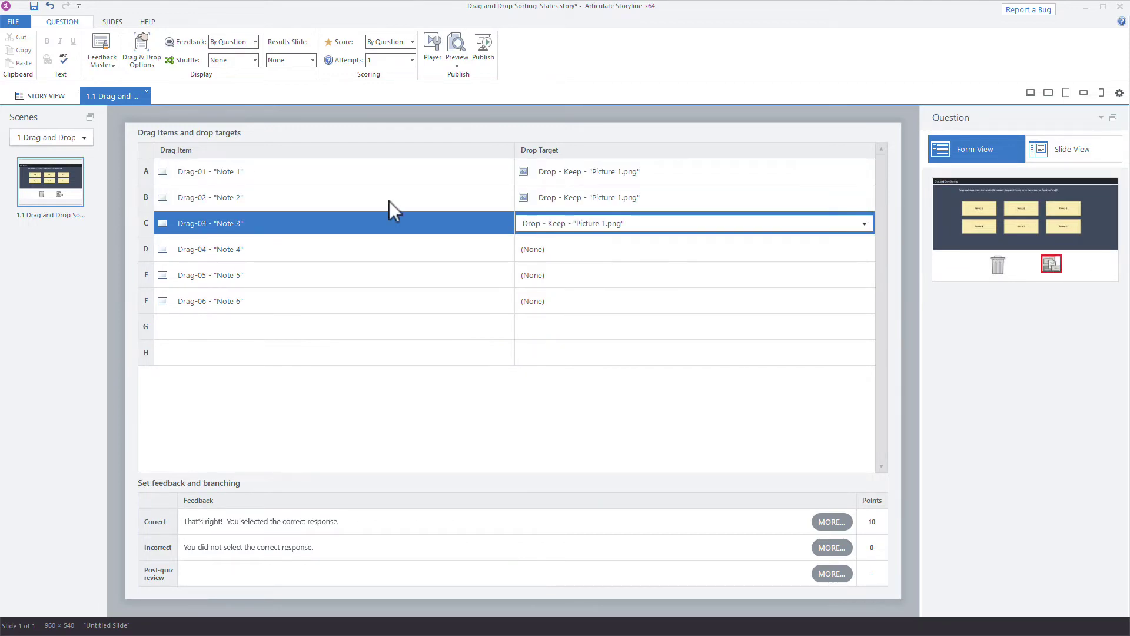
Step: Set the drop target of Drag-04, Drag-05 and Drag-06 to Drop - Trash
{"action": "left_click", "coordinate": [592, 247]}
{"action": "left_click", "coordinate": [584, 249]}
{"action": "left_click", "coordinate": [589, 293]}
{"action": "left_click", "coordinate": [585, 276]}
{"action": "left_click", "coordinate": [585, 319]}
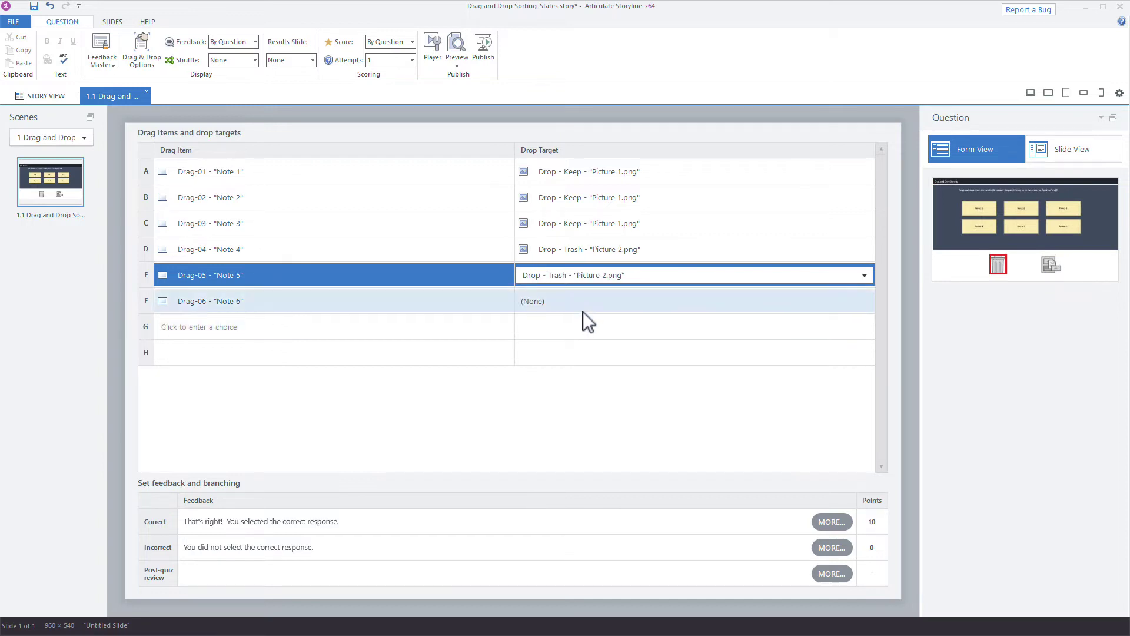
{"action": "left_click", "coordinate": [583, 308]}
{"action": "left_click", "coordinate": [607, 349]}
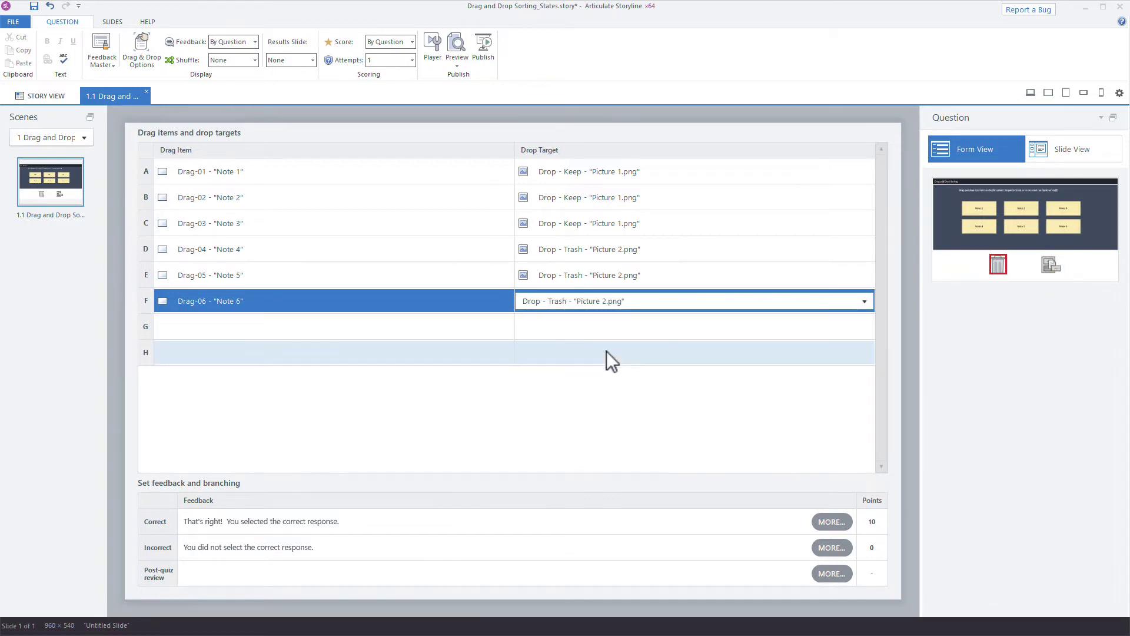
Step: Return to the slide view and examine the Correct and Incorrect feedback layers, ending on the base layer
{"action": "left_click", "coordinate": [1086, 148]}
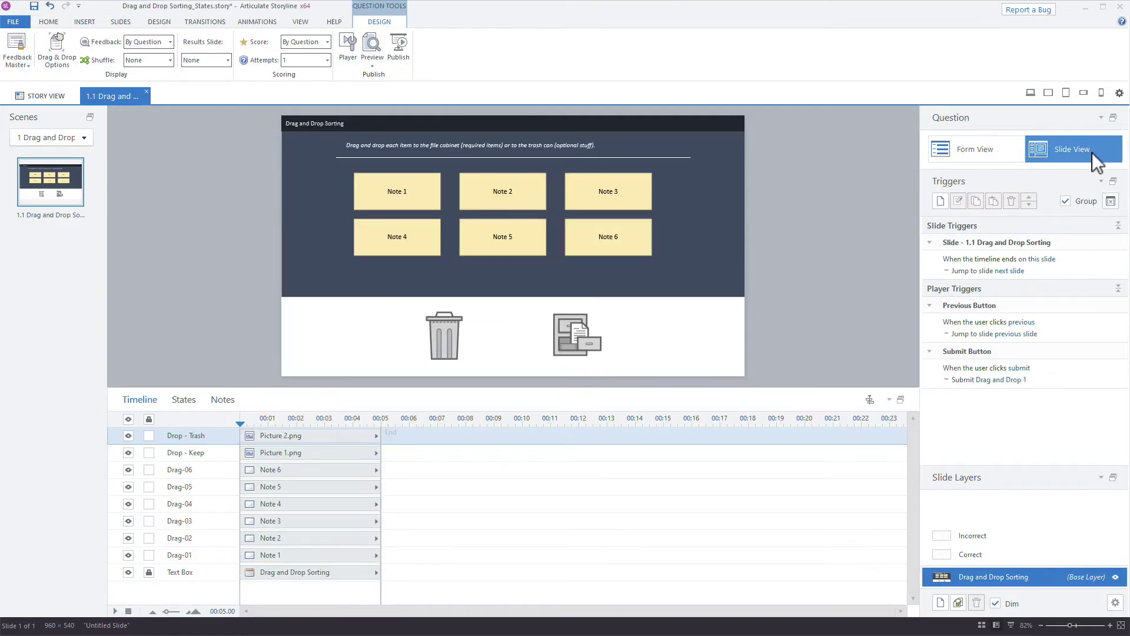
{"action": "left_click", "coordinate": [1007, 554]}
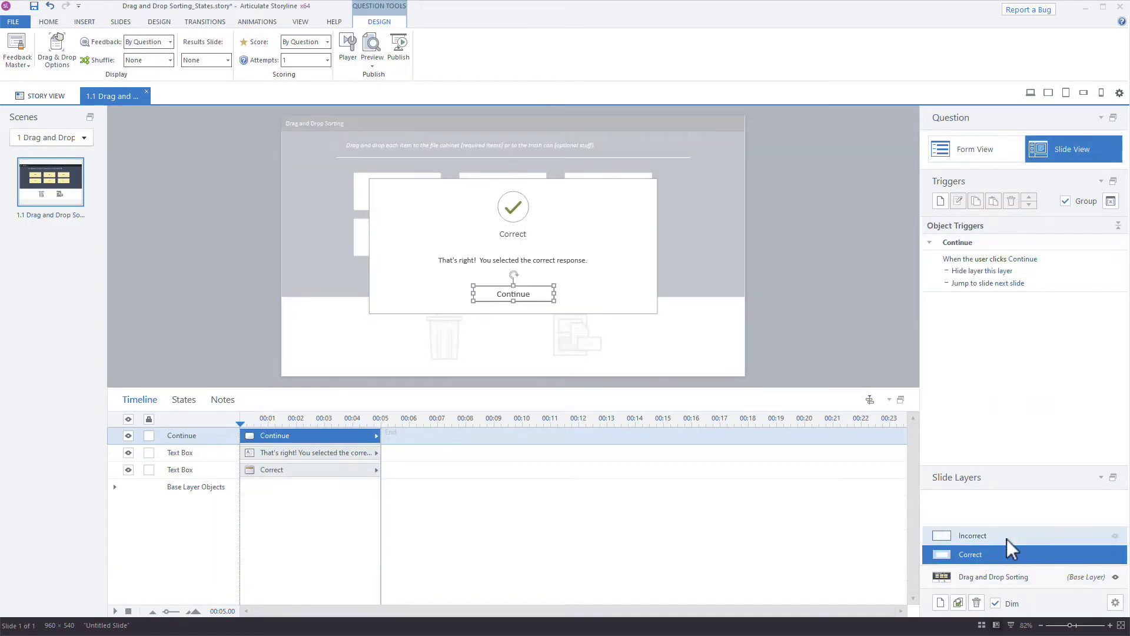
{"action": "left_click", "coordinate": [1008, 537]}
{"action": "left_click", "coordinate": [1013, 577]}
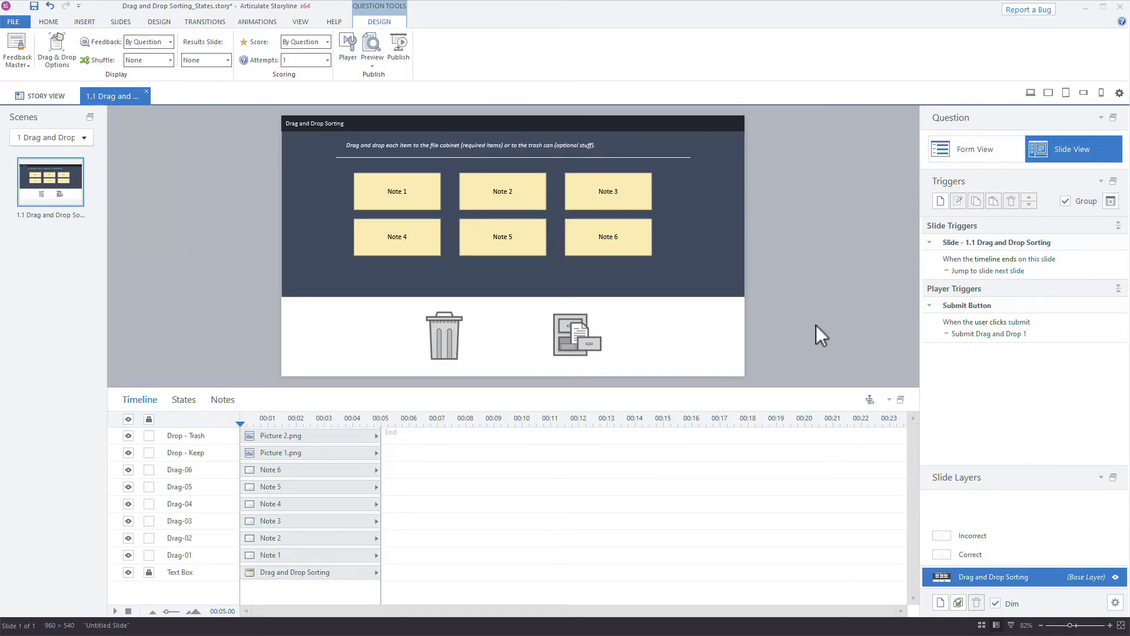
Step: Preview the slide and sort Notes 1, 3 and 5 onto the trash can and Notes 2, 4 and 6 onto the file cabinet
{"action": "left_click", "coordinate": [1032, 93]}
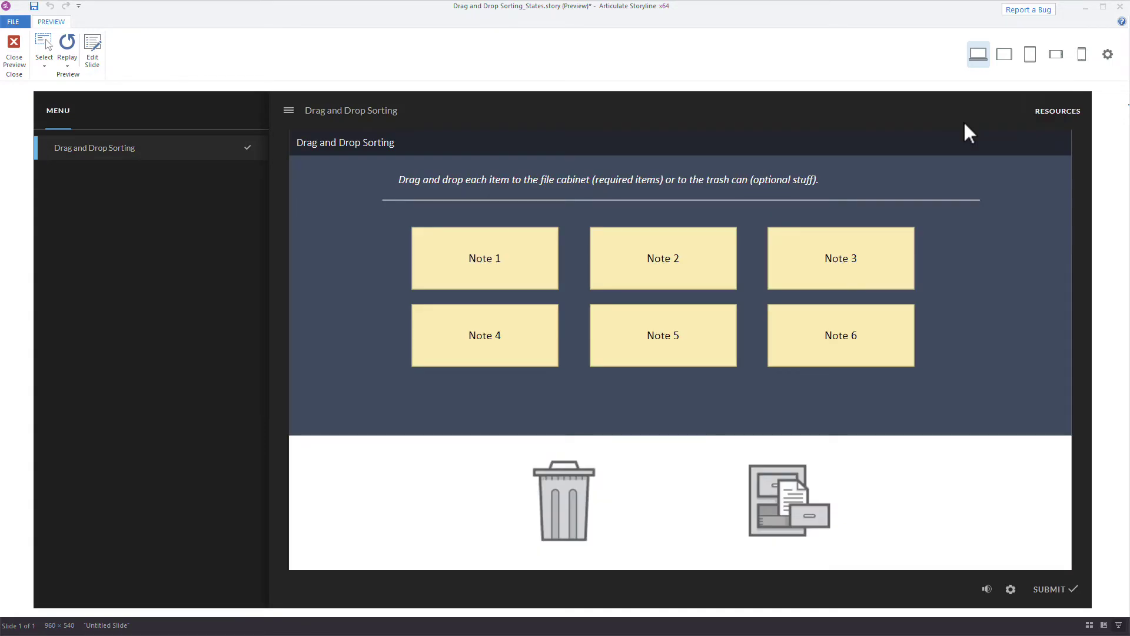
{"action": "left_click_drag", "start_coordinate": [506, 257], "coordinate": [589, 497]}
{"action": "left_click_drag", "start_coordinate": [497, 362], "coordinate": [828, 542]}
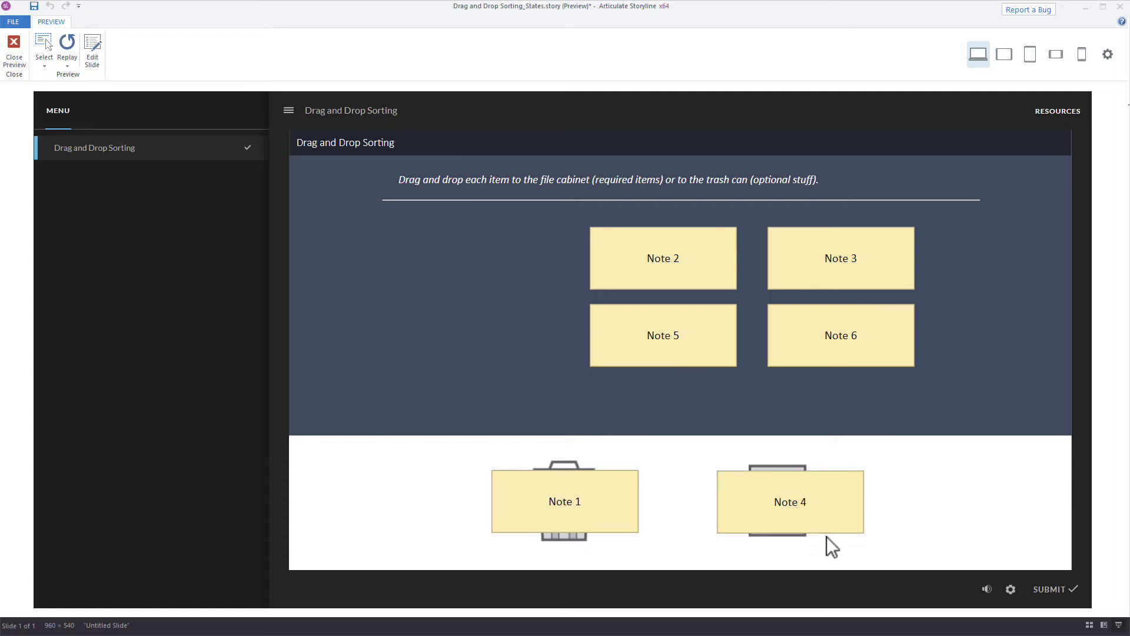
{"action": "left_click_drag", "start_coordinate": [655, 328], "coordinate": [598, 456]}
{"action": "left_click_drag", "start_coordinate": [665, 276], "coordinate": [735, 325]}
{"action": "left_click_drag", "start_coordinate": [726, 424], "coordinate": [765, 462]}
{"action": "left_click_drag", "start_coordinate": [850, 274], "coordinate": [613, 476]}
{"action": "left_click_drag", "start_coordinate": [818, 365], "coordinate": [786, 507]}
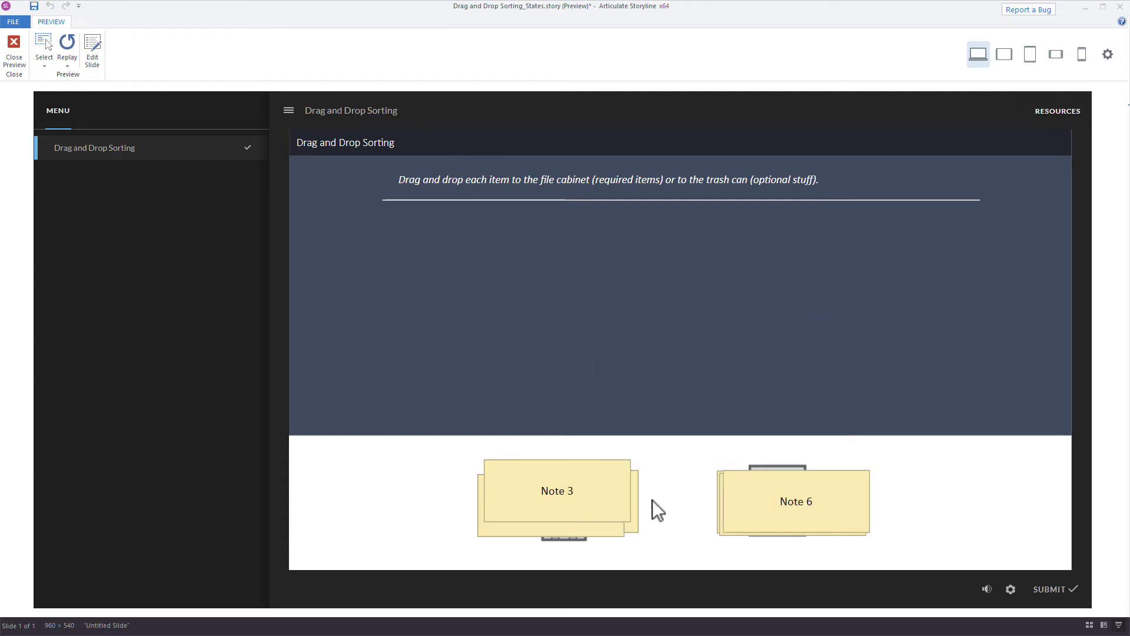
Step: Submit the previewed answers, continue past the feedback and close the preview
{"action": "left_click", "coordinate": [1053, 589]}
{"action": "left_click", "coordinate": [689, 428]}
{"action": "key", "text": "Escape"}
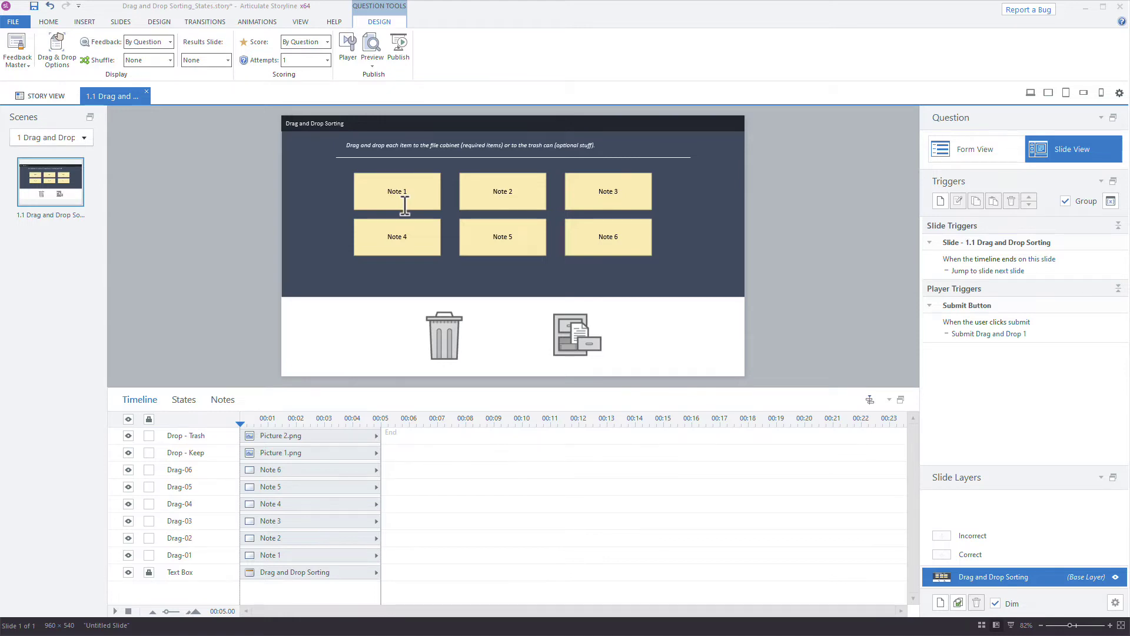
Step: Edit the states of Note 1 and add the drag-and-drop state Drop Correct
{"action": "left_click", "coordinate": [386, 174]}
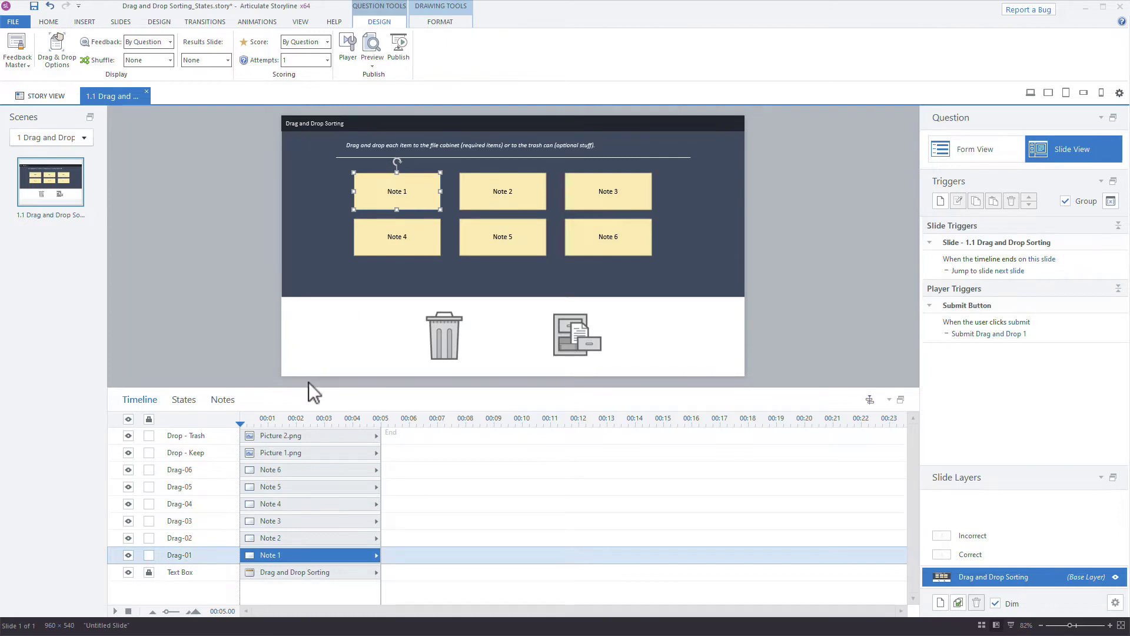
{"action": "left_click", "coordinate": [172, 400]}
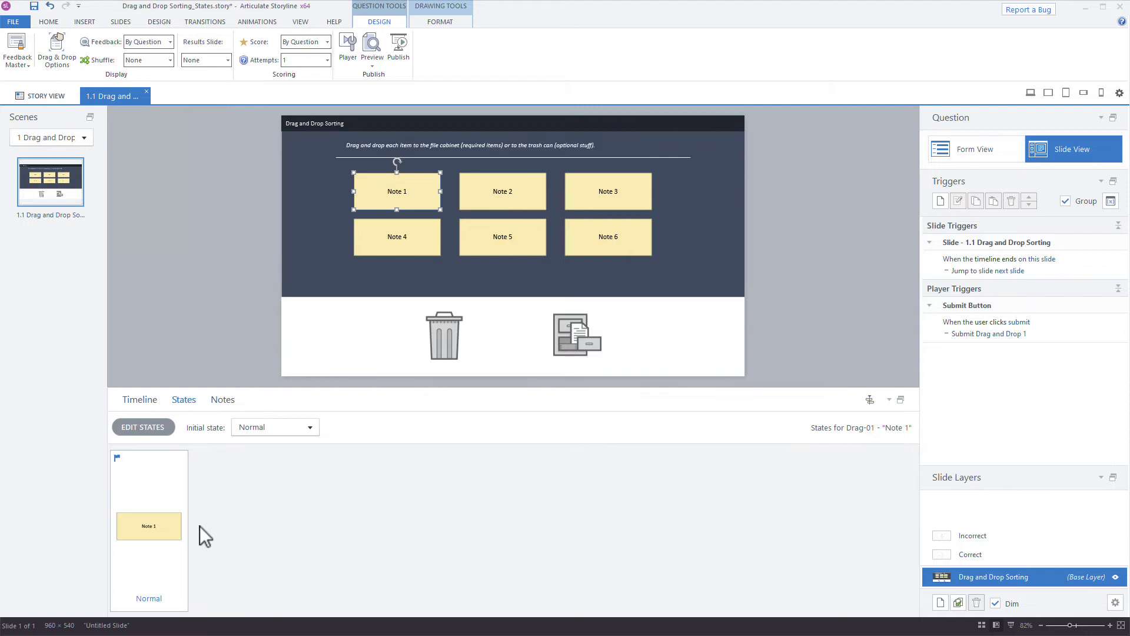
{"action": "mouse_move", "coordinate": [378, 172]}
{"action": "left_mouse_down"}
{"action": "mouse_move", "coordinate": [384, 252]}
{"action": "mouse_move", "coordinate": [429, 312]}
{"action": "mouse_move", "coordinate": [566, 311]}
{"action": "mouse_move", "coordinate": [430, 245]}
{"action": "mouse_move", "coordinate": [380, 179]}
{"action": "left_mouse_up"}
{"action": "left_click", "coordinate": [153, 429]}
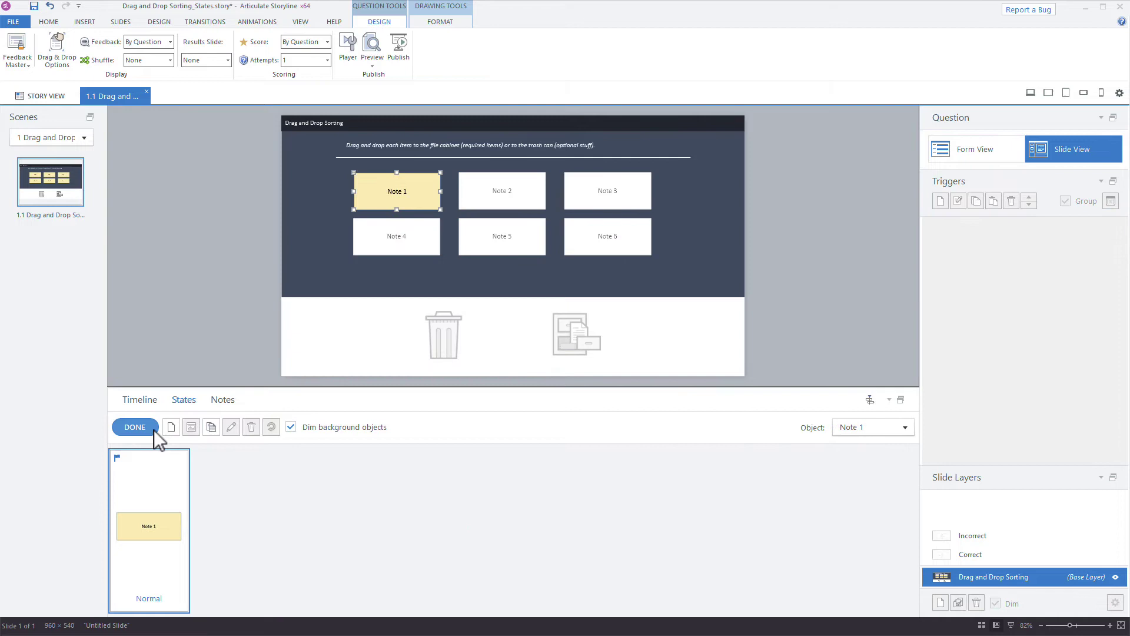
{"action": "left_click", "coordinate": [176, 432]}
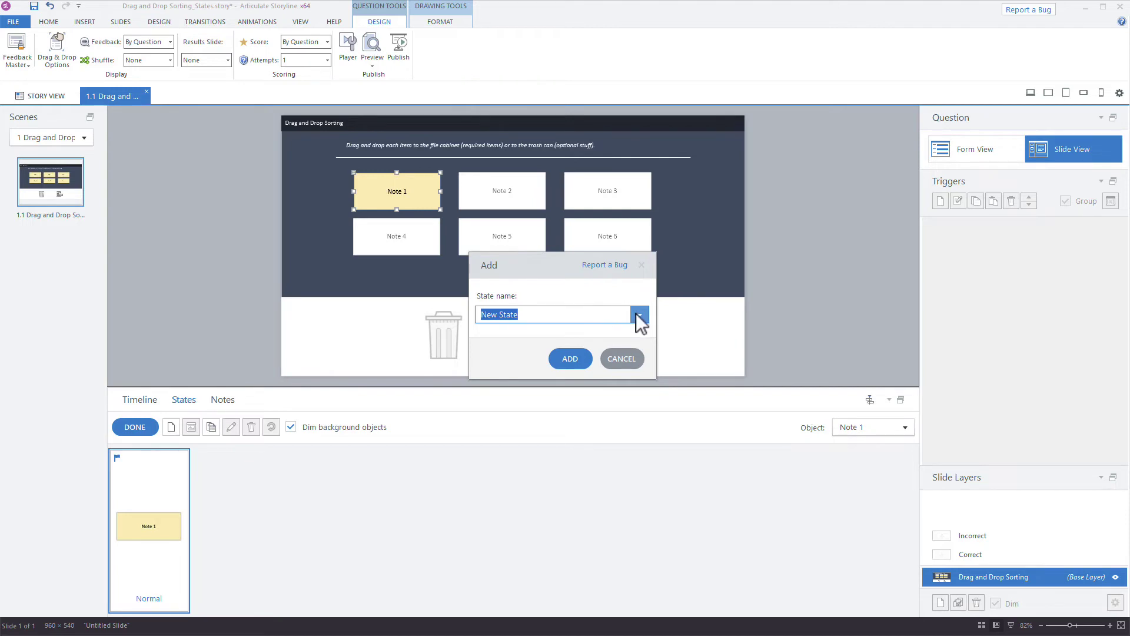
{"action": "type", "text": "sdgfasedgz"}
{"action": "key", "text": "ctrl+a"}
{"action": "left_click", "coordinate": [642, 314]}
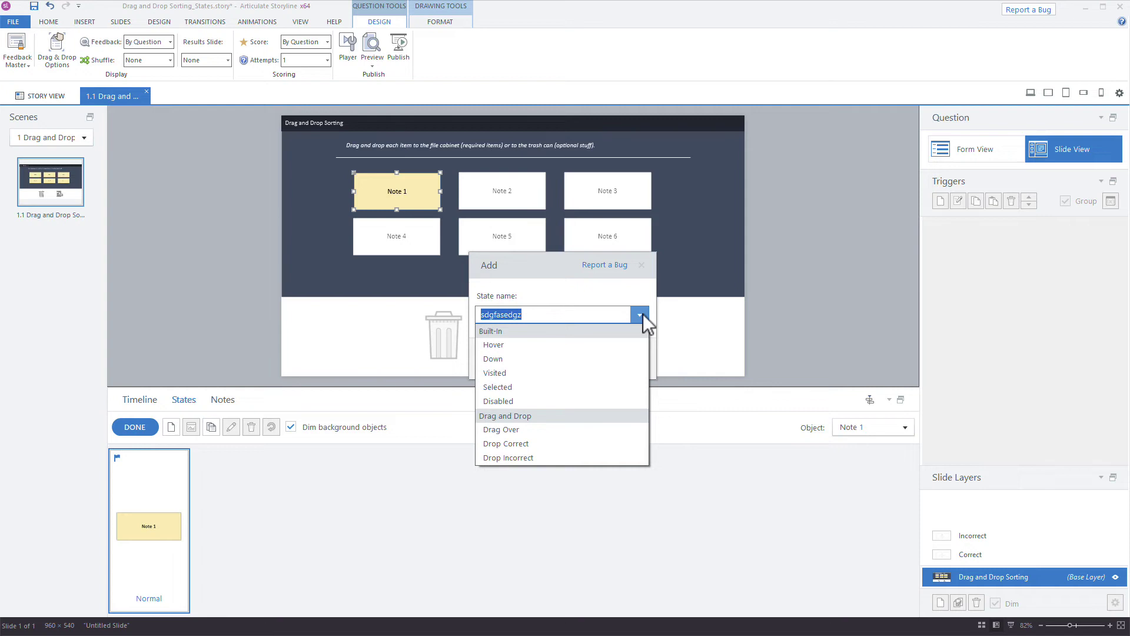
{"action": "left_click", "coordinate": [535, 445]}
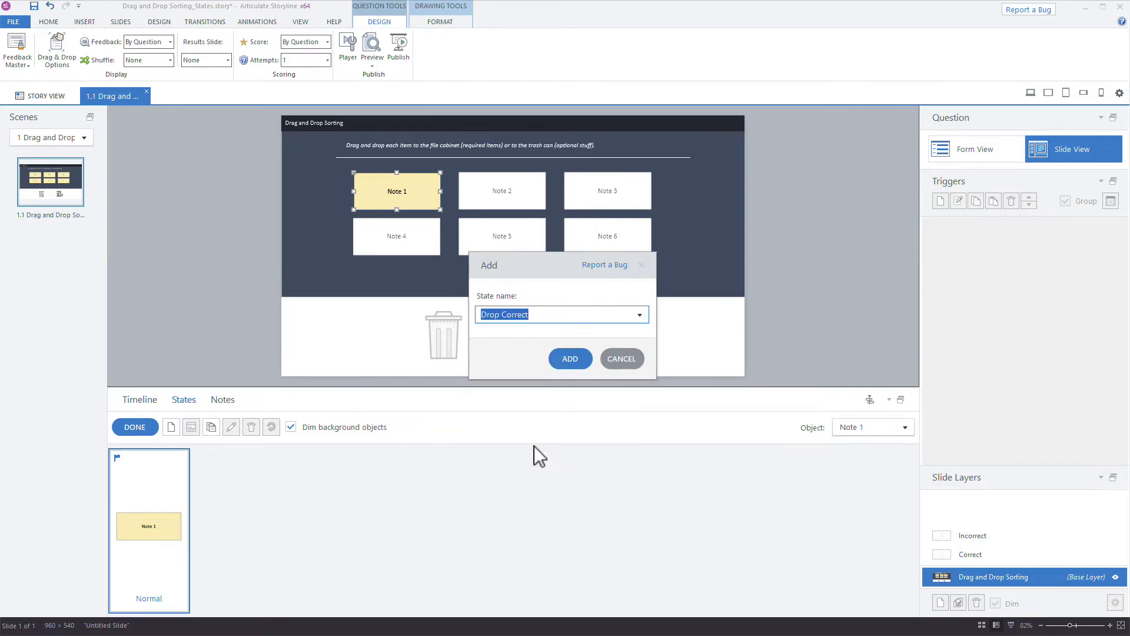
{"action": "left_click", "coordinate": [585, 368]}
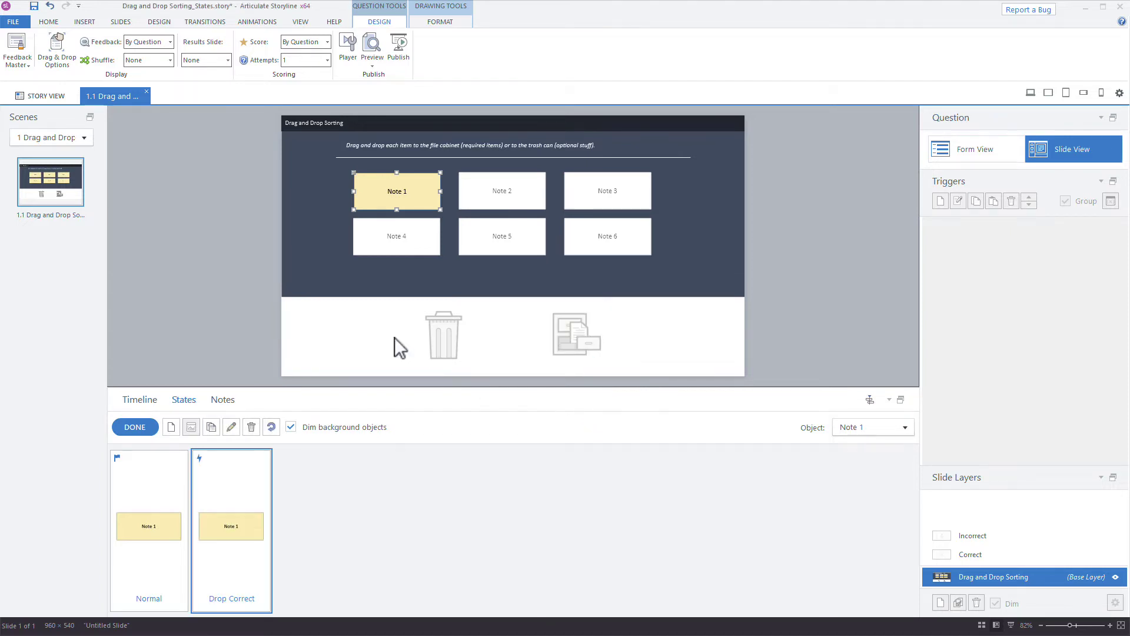
Step: Apply a solid green shape style to Note 1 in its Drop Correct state
{"action": "left_click", "coordinate": [440, 22]}
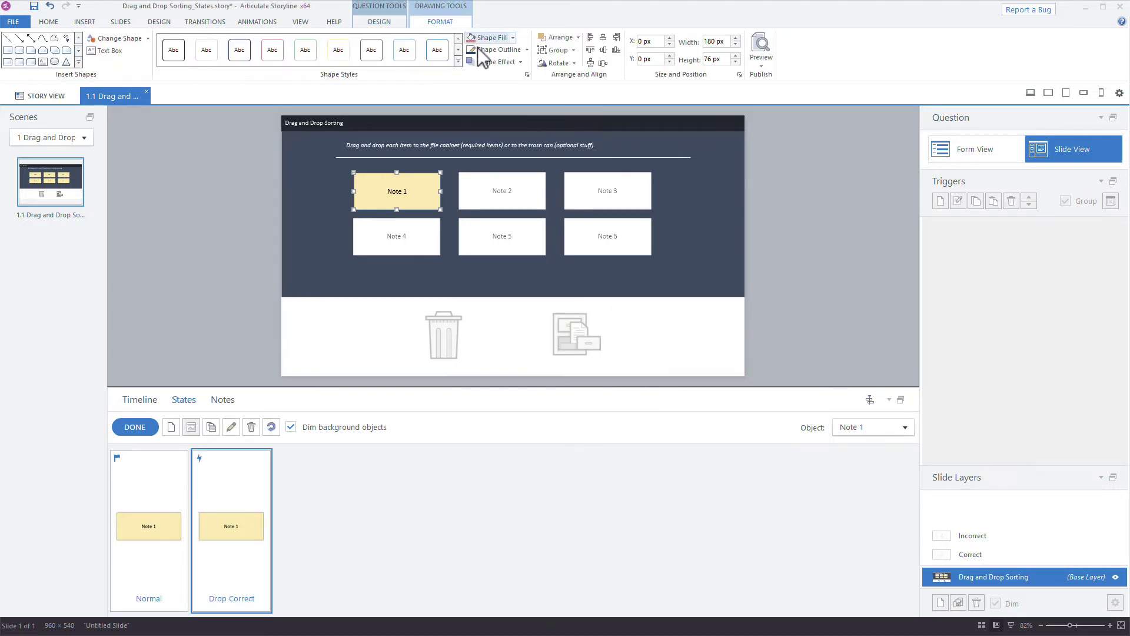
{"action": "left_click", "coordinate": [459, 61]}
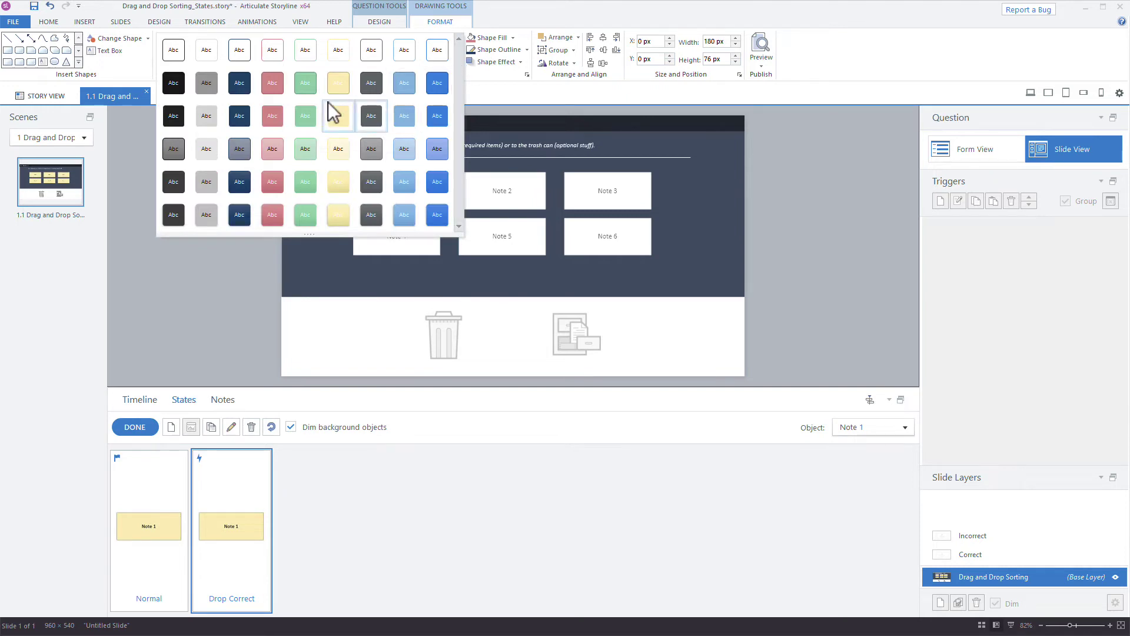
{"action": "left_click", "coordinate": [305, 83]}
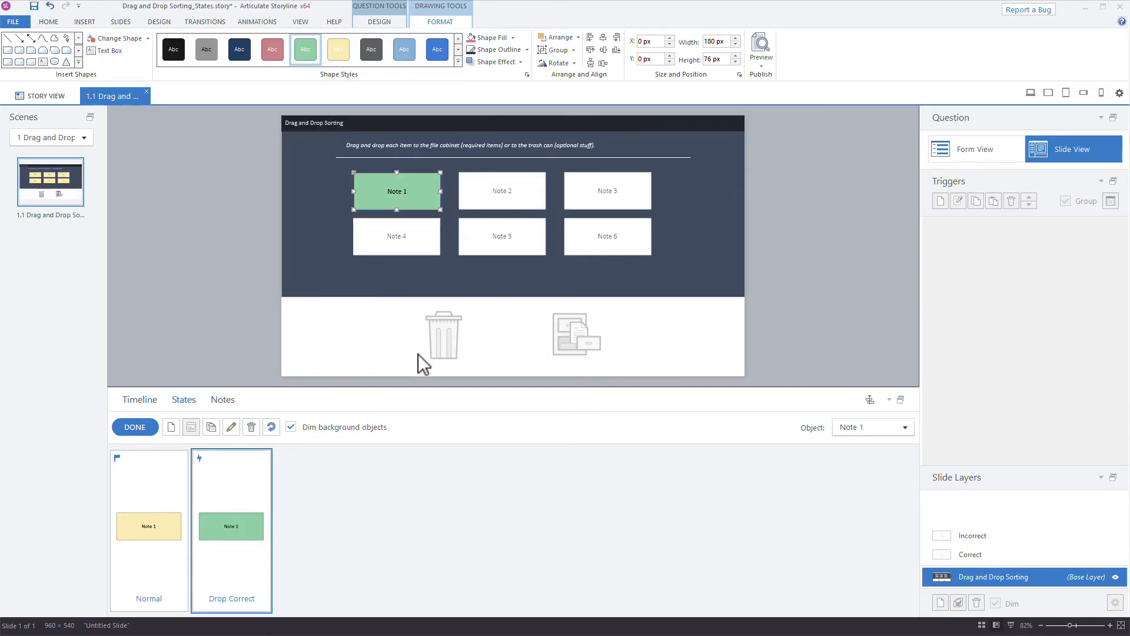
Step: Add a Drop Incorrect state to Note 1 and give it a solid red shape style
{"action": "left_click", "coordinate": [171, 427]}
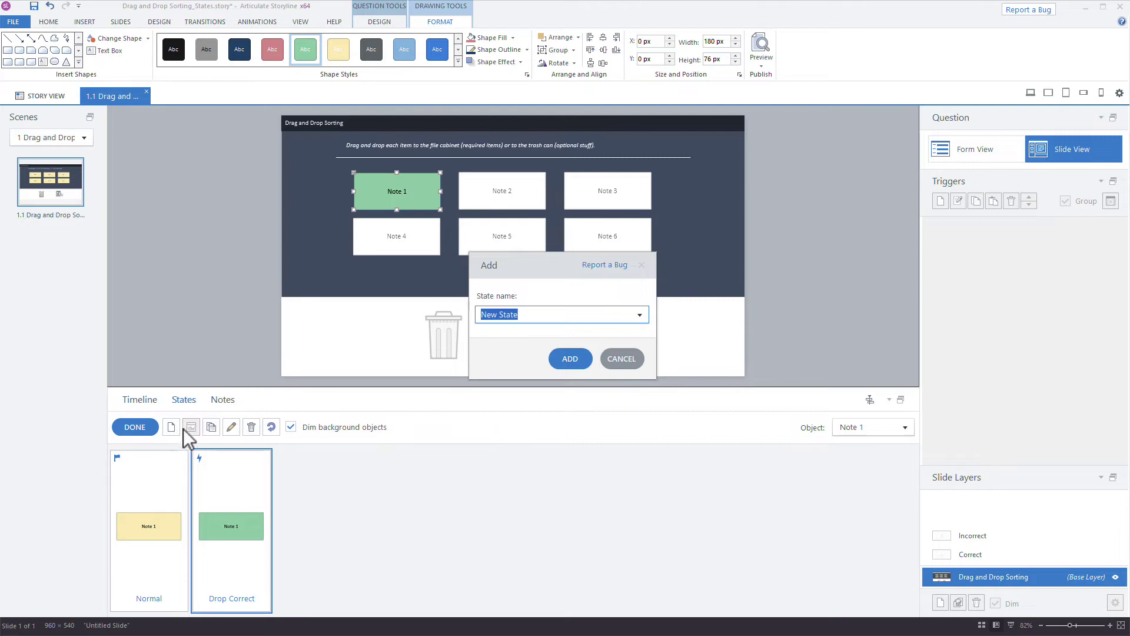
{"action": "left_click", "coordinate": [640, 315]}
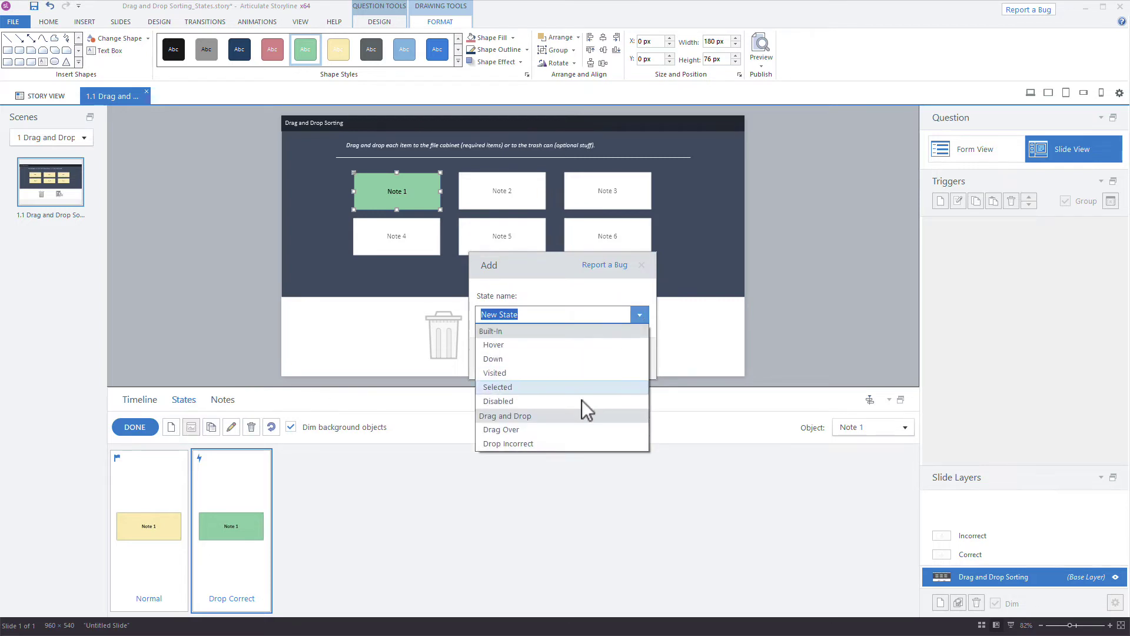
{"action": "left_click", "coordinate": [529, 448]}
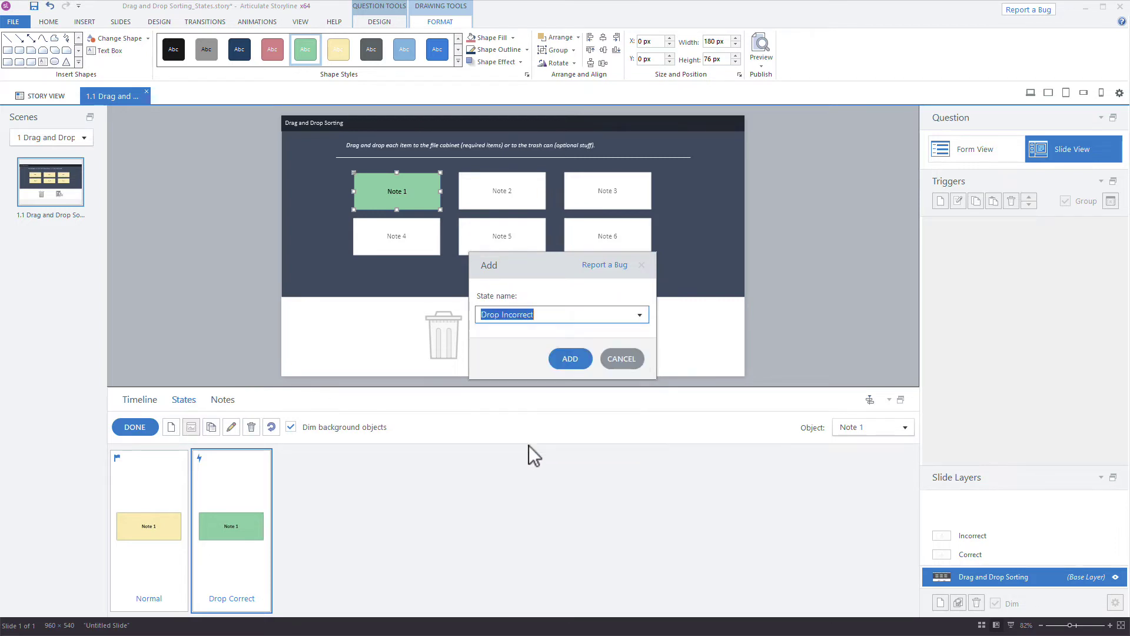
{"action": "left_click", "coordinate": [570, 358]}
{"action": "left_click", "coordinate": [280, 49]}
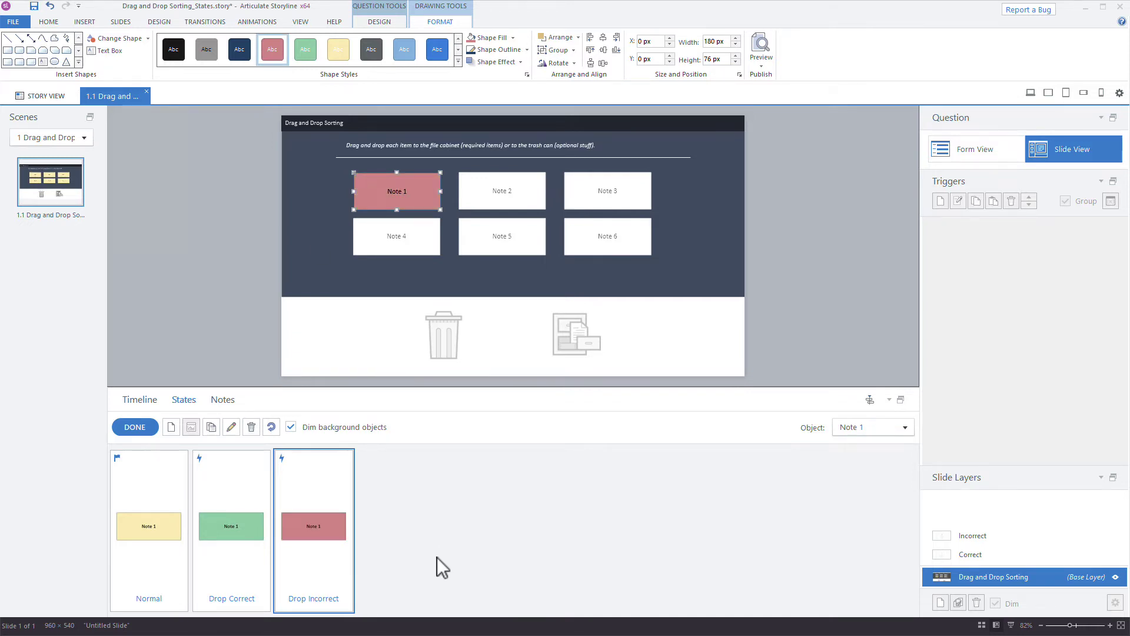
Step: Compare Note 1's Drop Correct and Drop Incorrect states and examine the note text in the incorrect state
{"action": "left_click", "coordinate": [231, 531]}
{"action": "left_click", "coordinate": [298, 531]}
{"action": "left_click", "coordinate": [229, 528]}
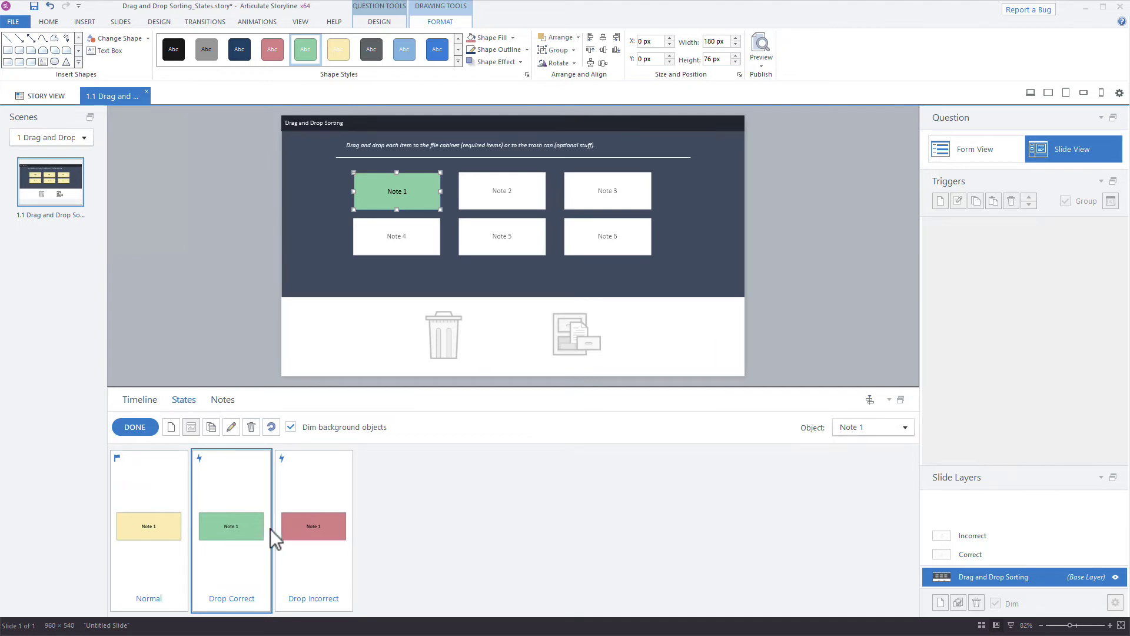
{"action": "left_click", "coordinate": [306, 520]}
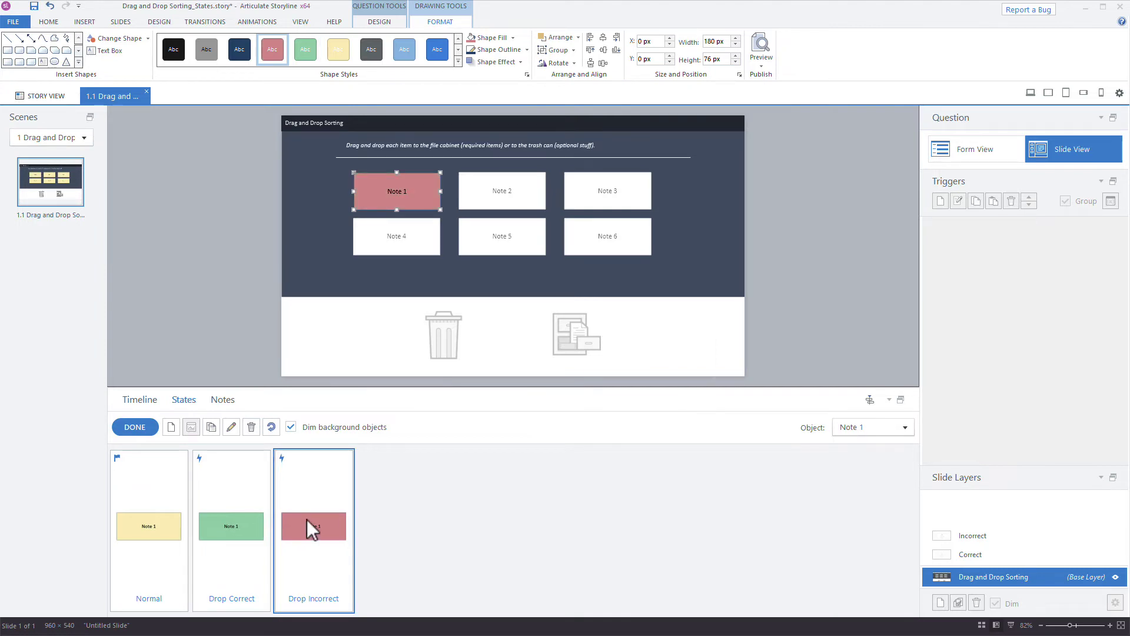
{"action": "left_click_drag", "start_coordinate": [406, 192], "coordinate": [382, 194]}
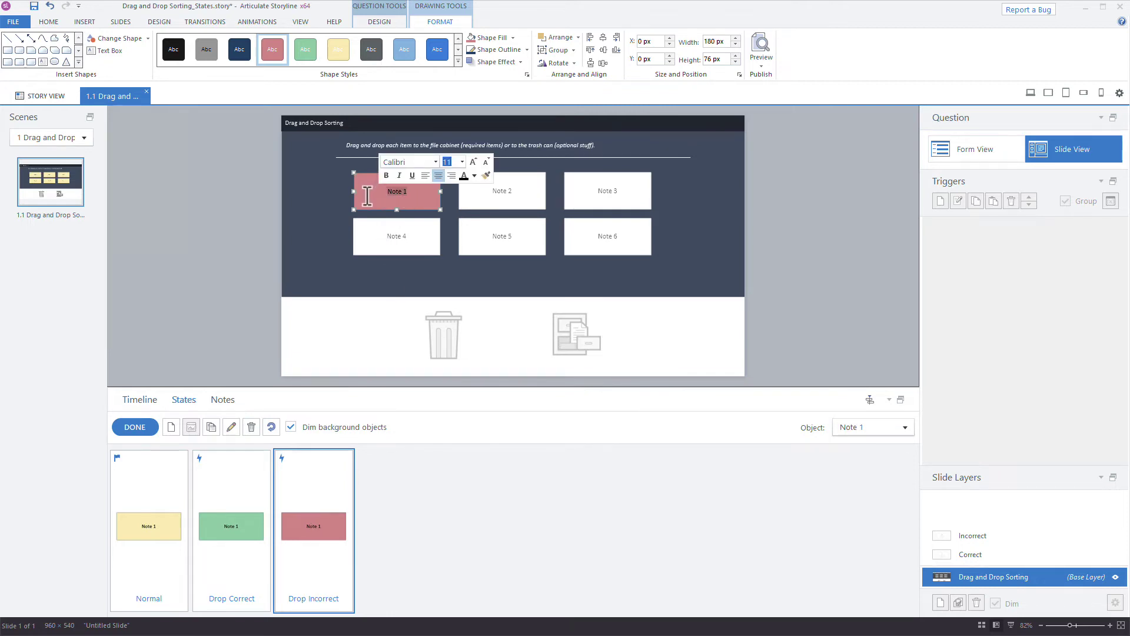
{"action": "left_click", "coordinate": [440, 200]}
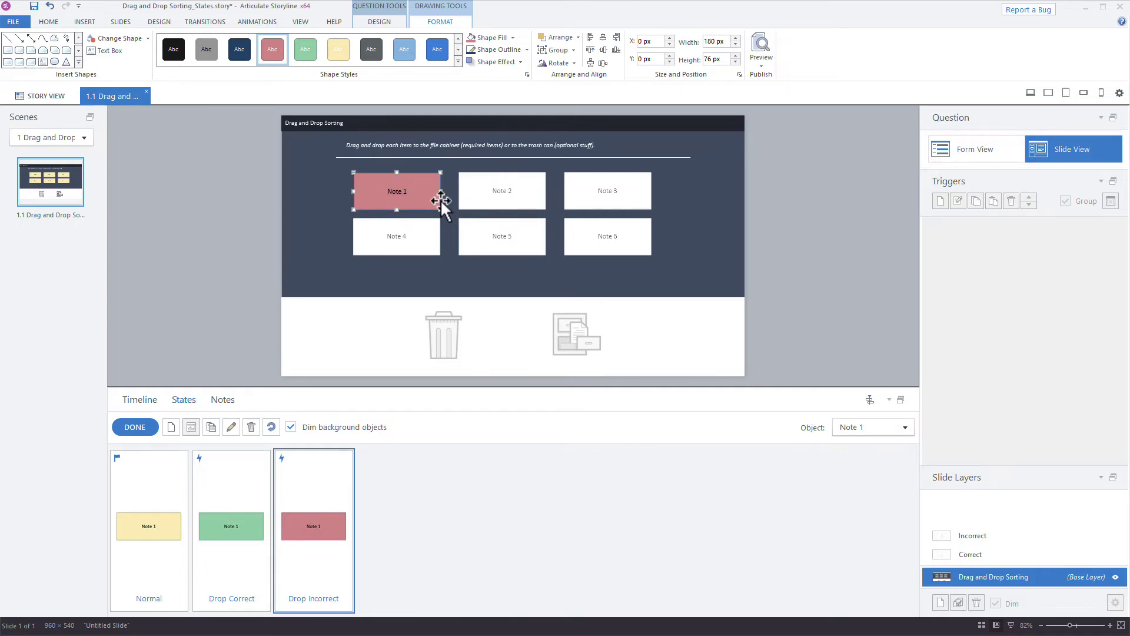
{"action": "left_click", "coordinate": [259, 525]}
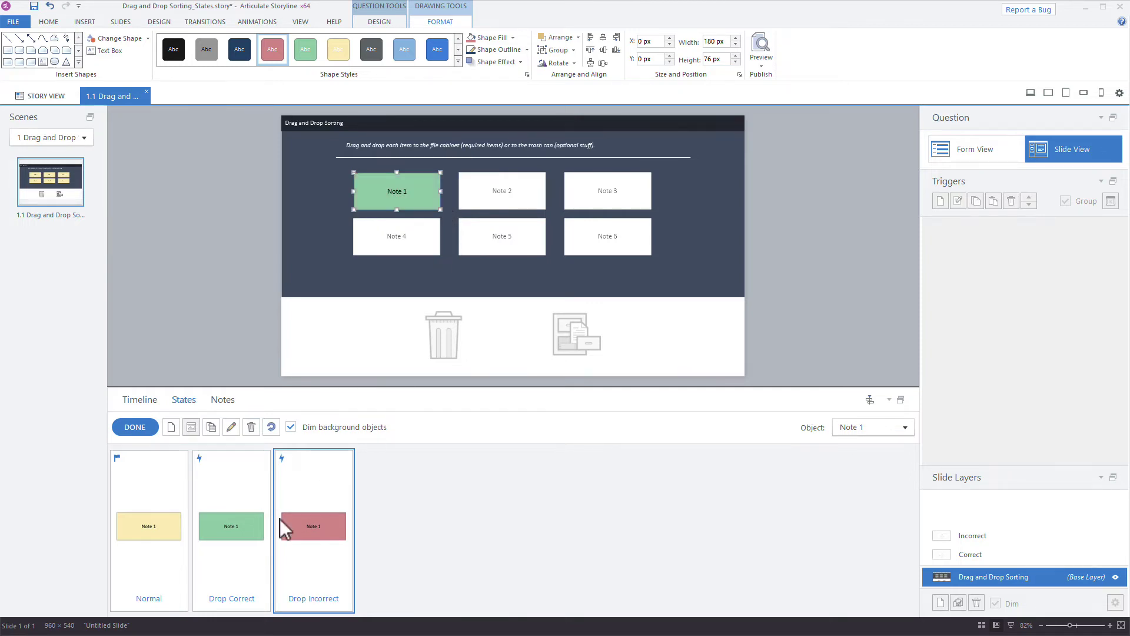
{"action": "left_click", "coordinate": [302, 529]}
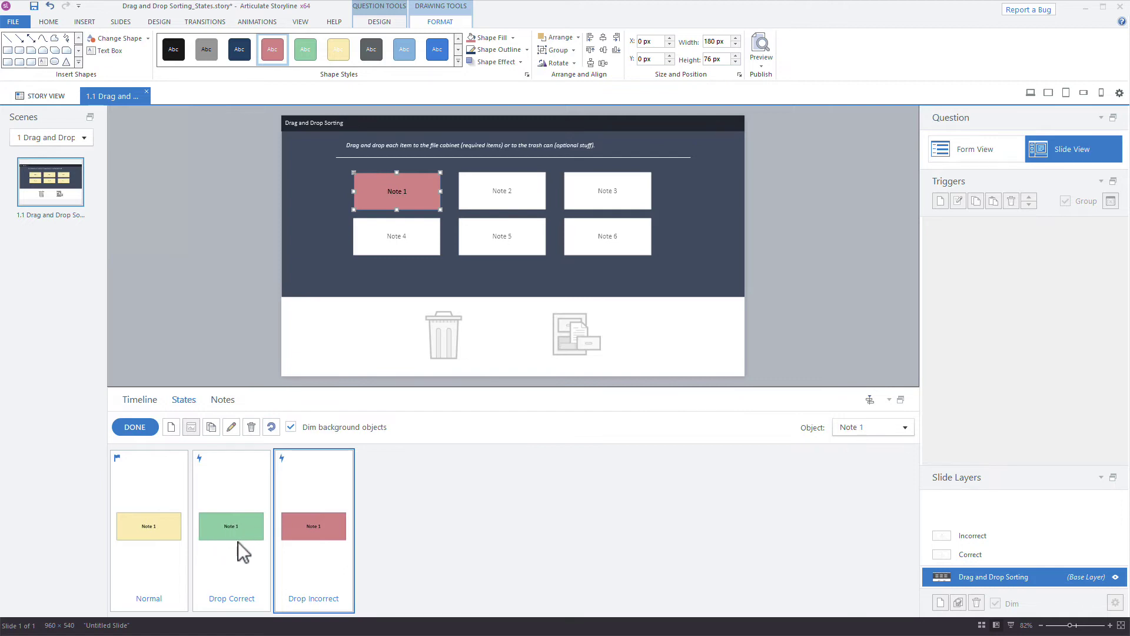
Step: Finish editing Note 1's states and save the project
{"action": "left_click", "coordinate": [136, 428]}
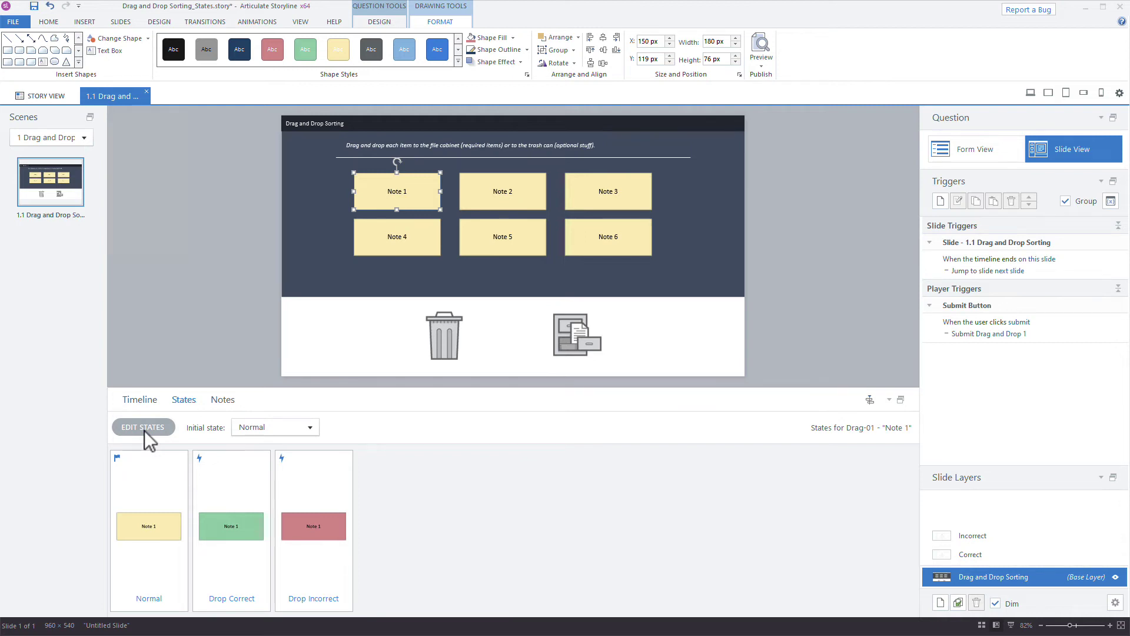
{"action": "key", "text": "ctrl+s"}
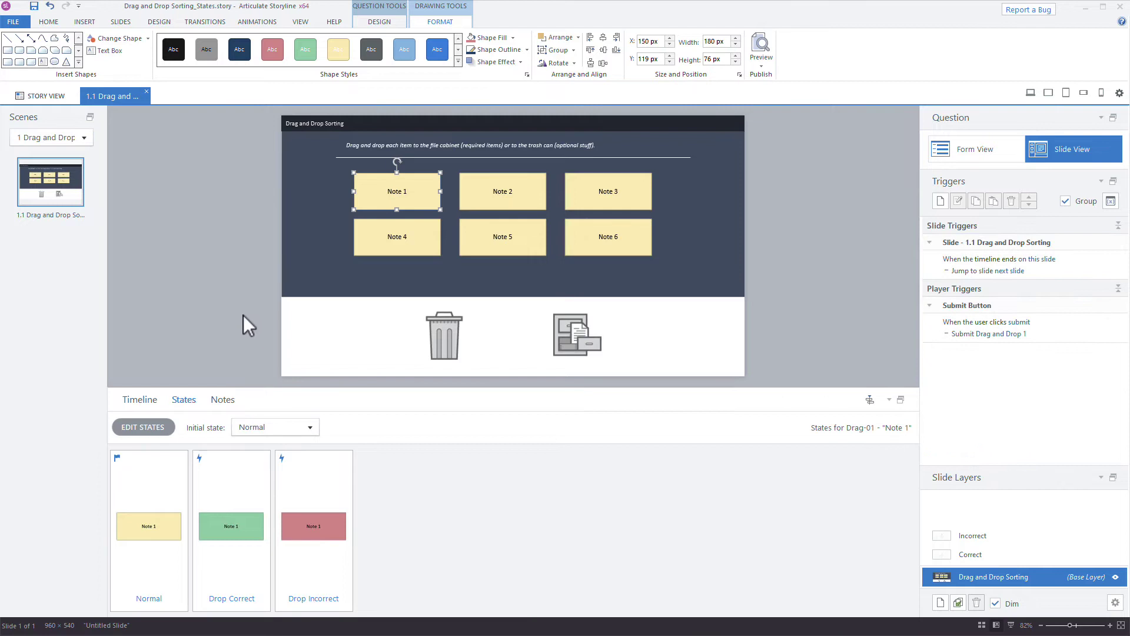
Step: Copy Note 1's states to Notes 2 through 6 with the Format Painter
{"action": "left_click", "coordinate": [51, 23]}
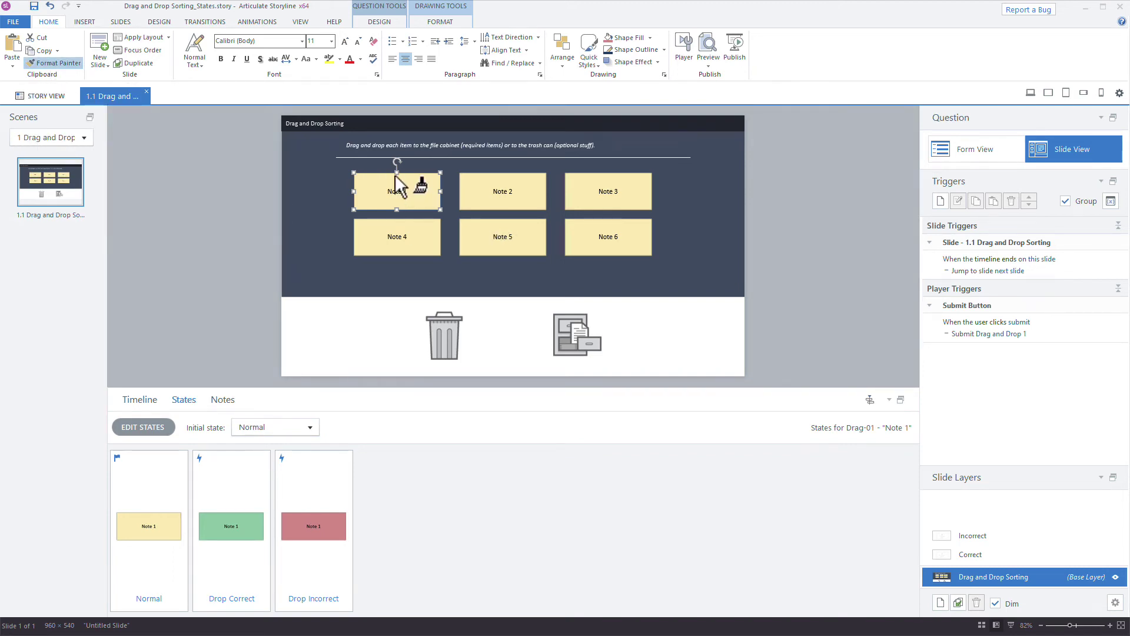
{"action": "left_click", "coordinate": [488, 200]}
{"action": "left_click", "coordinate": [581, 203]}
{"action": "left_click", "coordinate": [592, 242]}
{"action": "left_click", "coordinate": [528, 245]}
{"action": "left_click", "coordinate": [425, 254]}
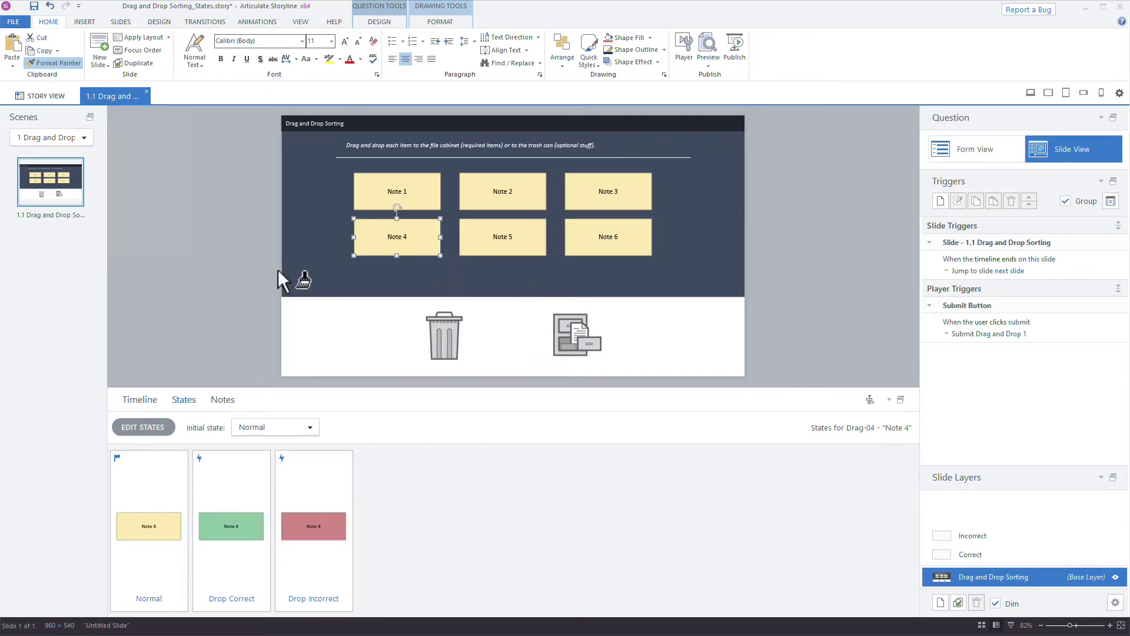
{"action": "left_click", "coordinate": [249, 252]}
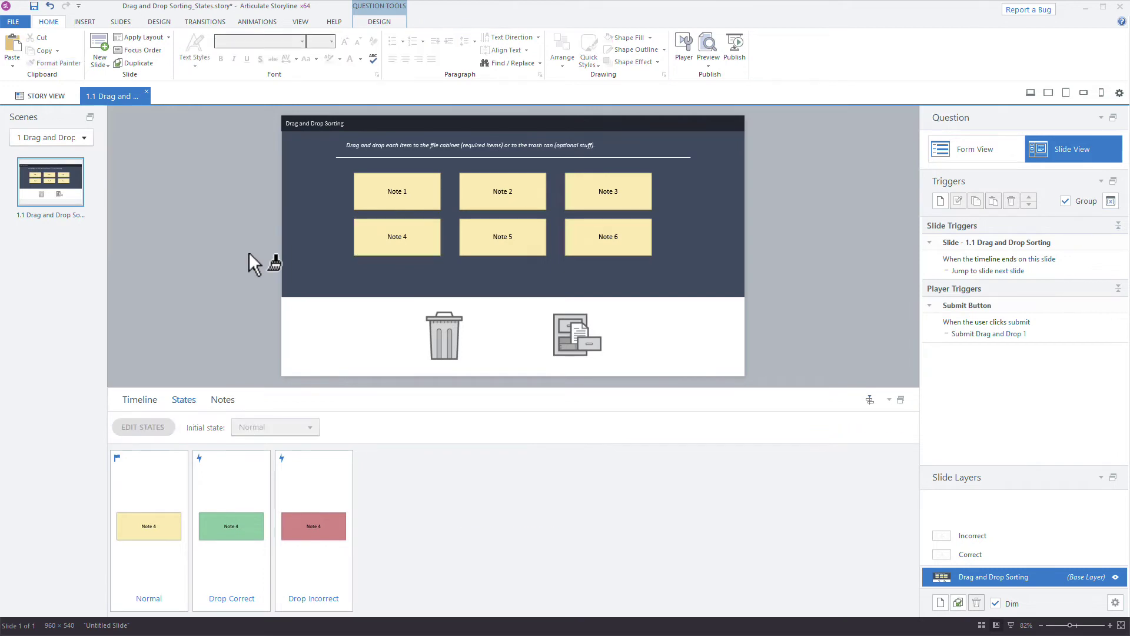
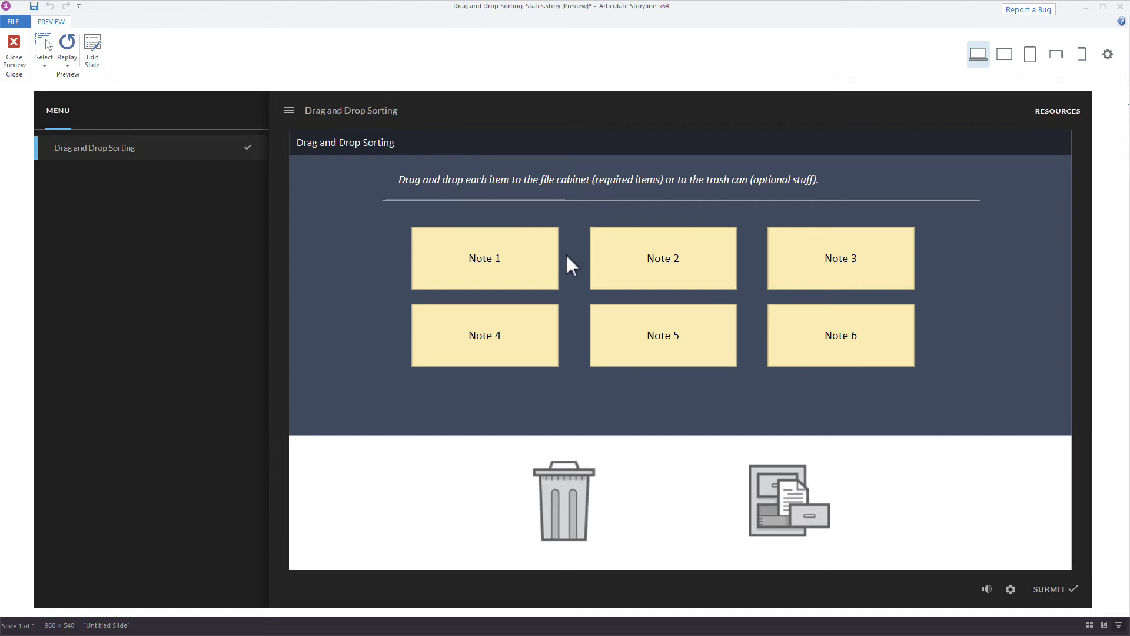
Step: Sort Notes 1, 3 and 4 onto the trash can and Notes 2, 5 and 6 onto the file cabinet in the preview, and submit
{"action": "left_click_drag", "start_coordinate": [510, 271], "coordinate": [565, 506]}
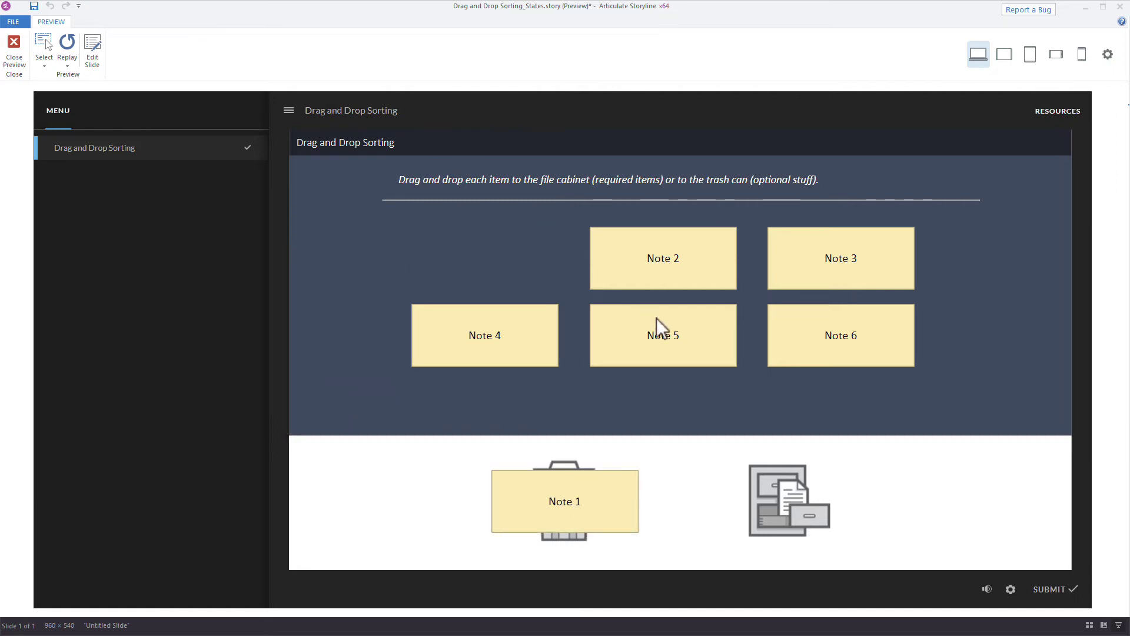
{"action": "left_click_drag", "start_coordinate": [664, 339], "coordinate": [780, 494]}
{"action": "left_click_drag", "start_coordinate": [805, 374], "coordinate": [768, 511]}
{"action": "left_click_drag", "start_coordinate": [792, 289], "coordinate": [545, 511]}
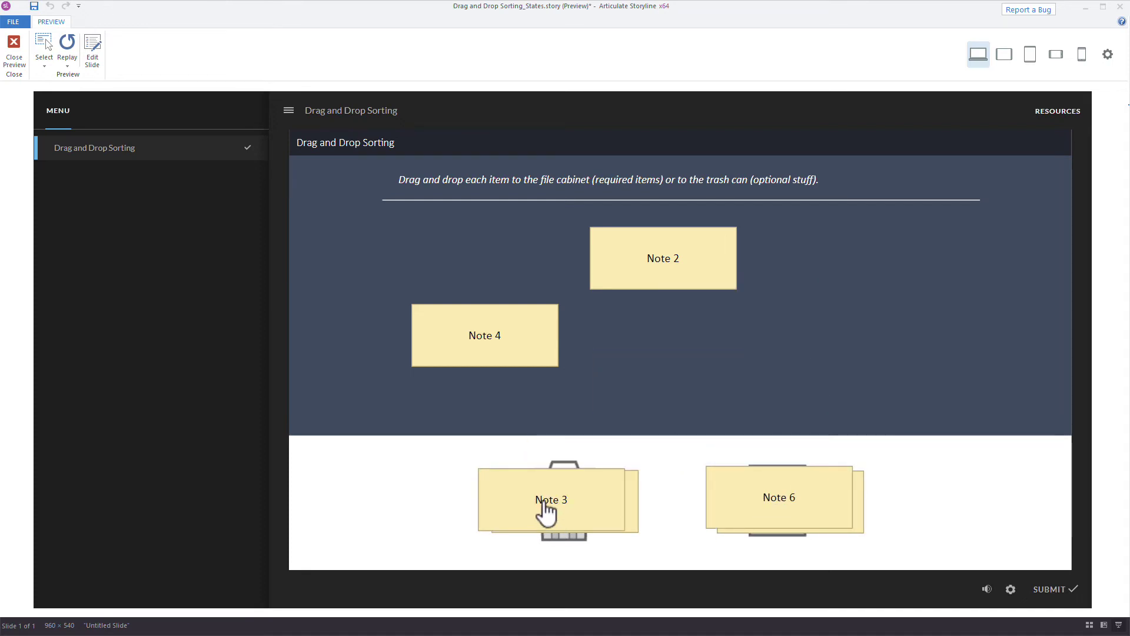
{"action": "left_click_drag", "start_coordinate": [515, 368], "coordinate": [572, 507]}
{"action": "left_click_drag", "start_coordinate": [653, 283], "coordinate": [867, 545]}
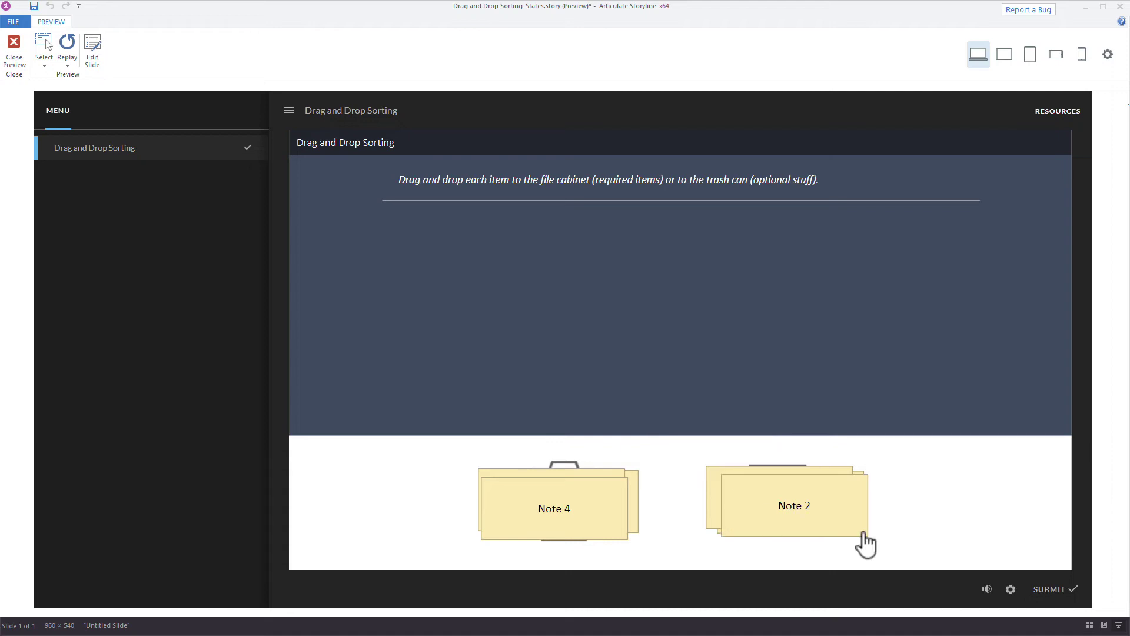
{"action": "left_click", "coordinate": [1059, 602]}
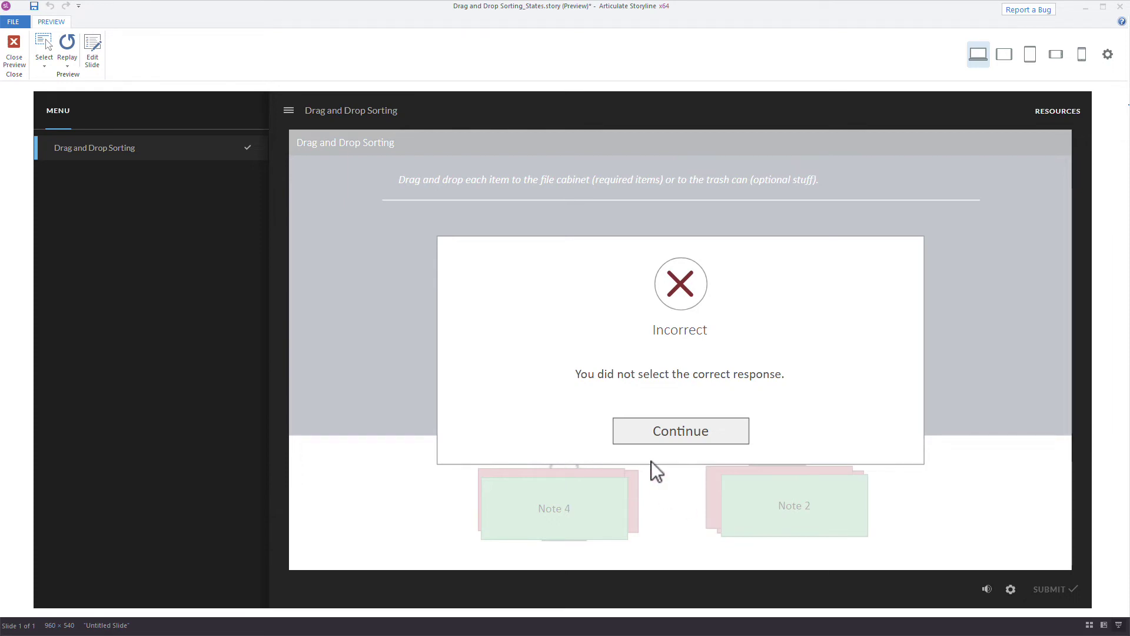
{"action": "key", "text": "Escape"}
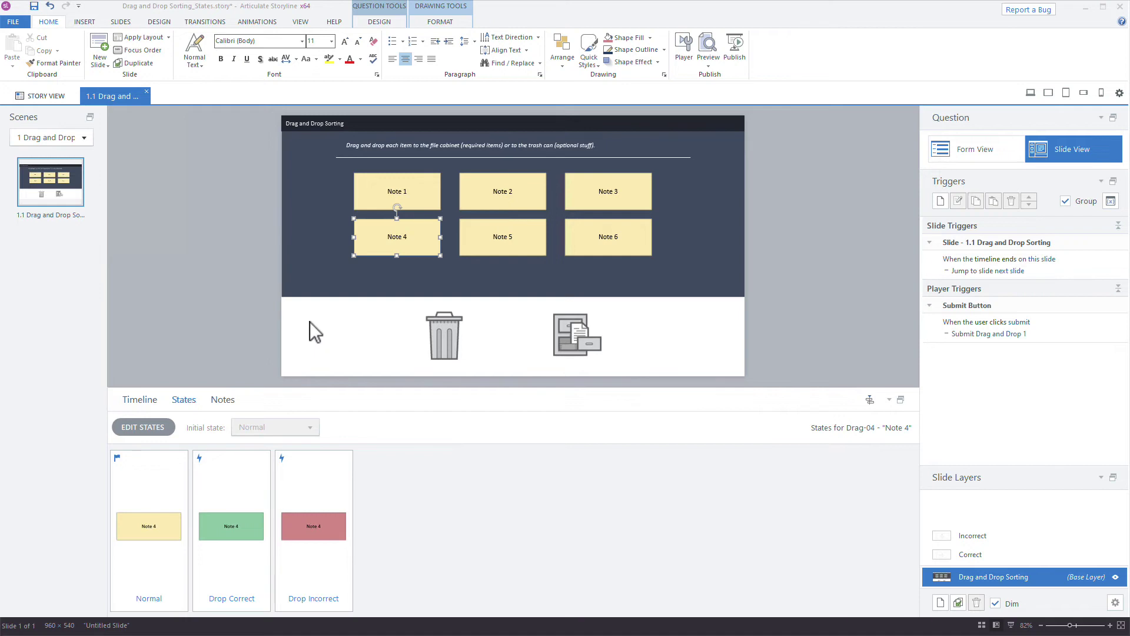
Step: Turn off delaying item drop states until the interaction is submitted in the Drag & Drop Options
{"action": "left_click", "coordinate": [380, 22]}
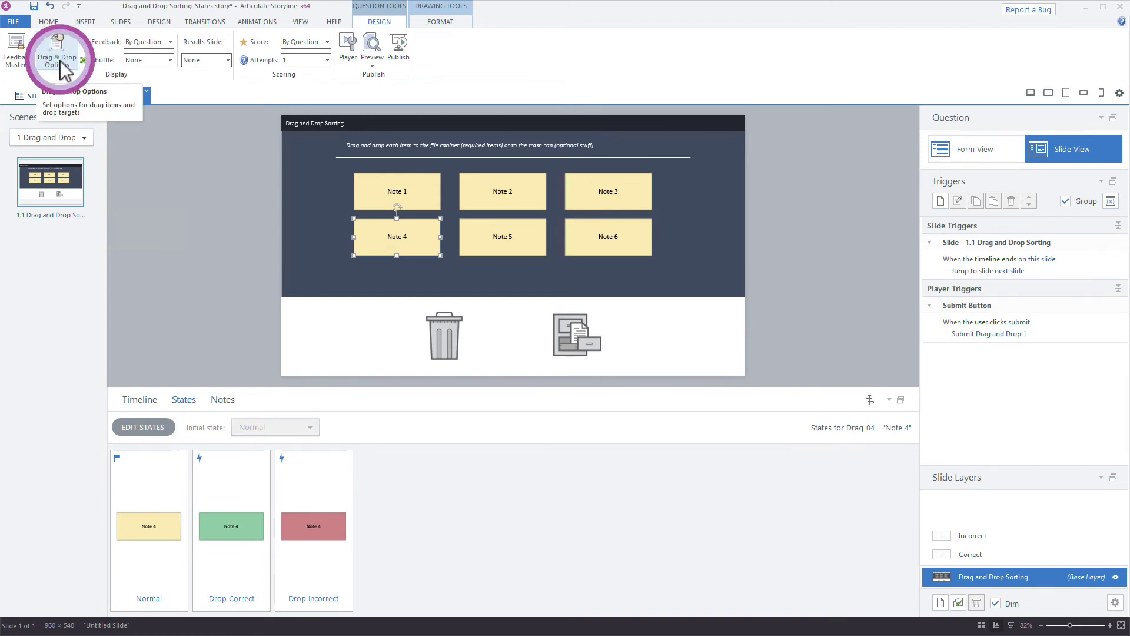
{"action": "left_click", "coordinate": [57, 56]}
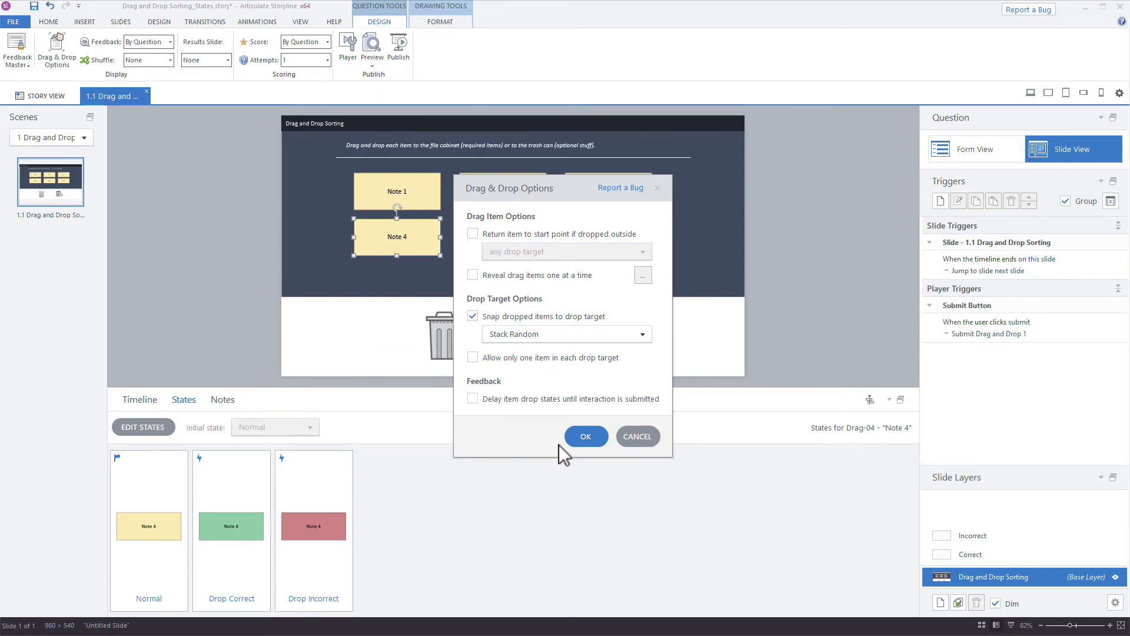
{"action": "left_click", "coordinate": [586, 440]}
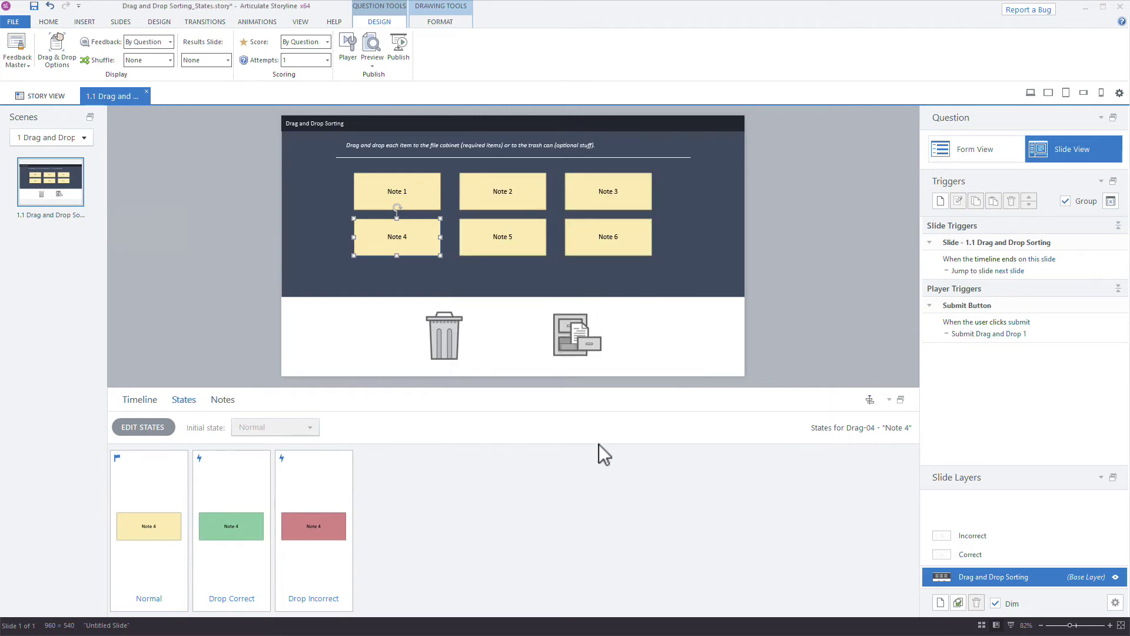
Step: Preview the slide and drop Note 1 on the file cabinet and Notes 4 and 5 on the trash can
{"action": "left_click", "coordinate": [1031, 94]}
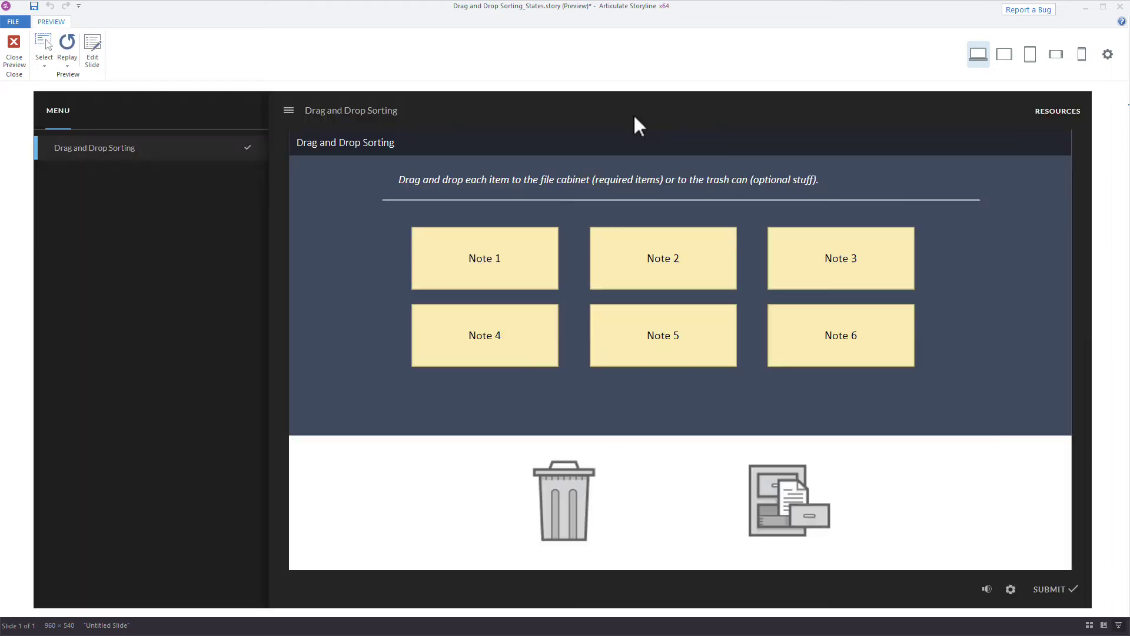
{"action": "left_click_drag", "start_coordinate": [479, 283], "coordinate": [652, 513]}
{"action": "left_click_drag", "start_coordinate": [550, 522], "coordinate": [771, 498]}
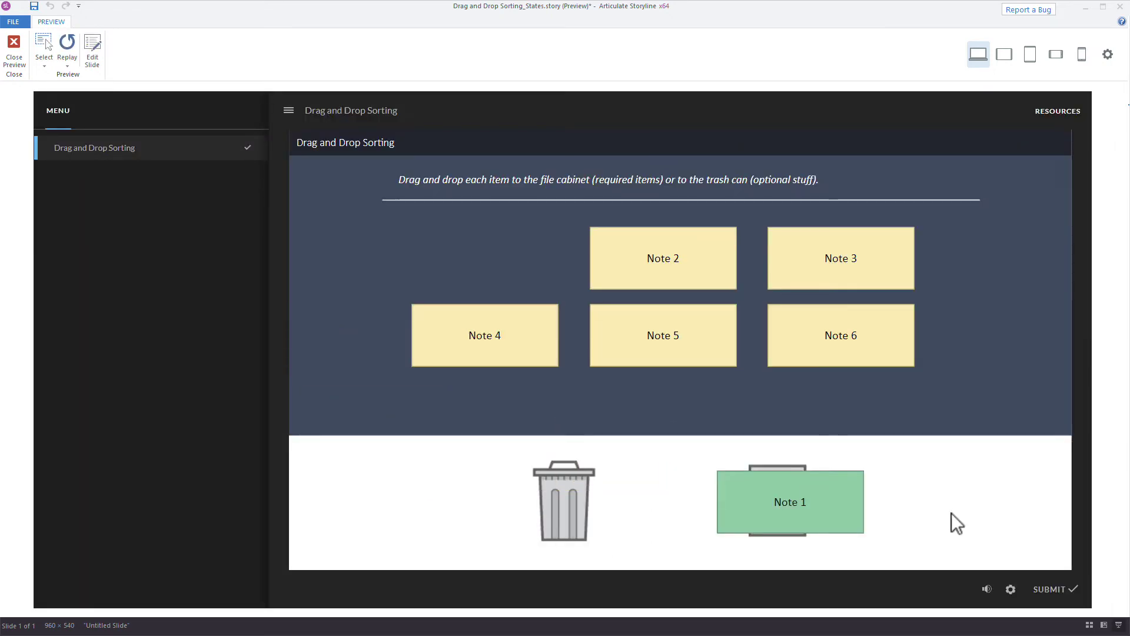
{"action": "left_click_drag", "start_coordinate": [518, 353], "coordinate": [564, 505]}
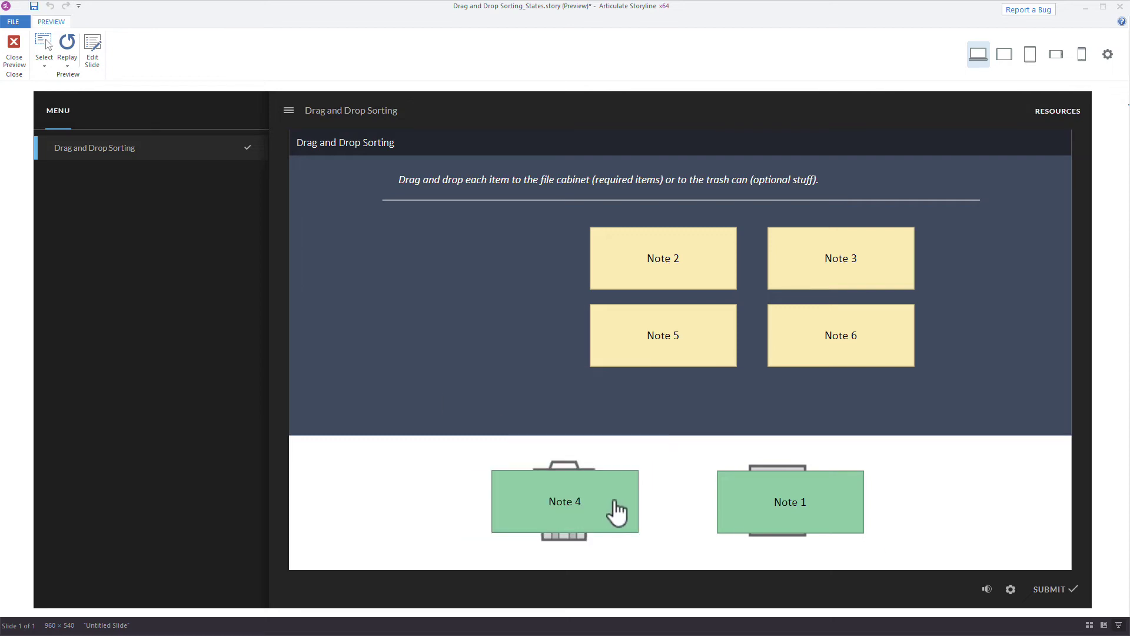
{"action": "left_click_drag", "start_coordinate": [663, 339], "coordinate": [588, 491]}
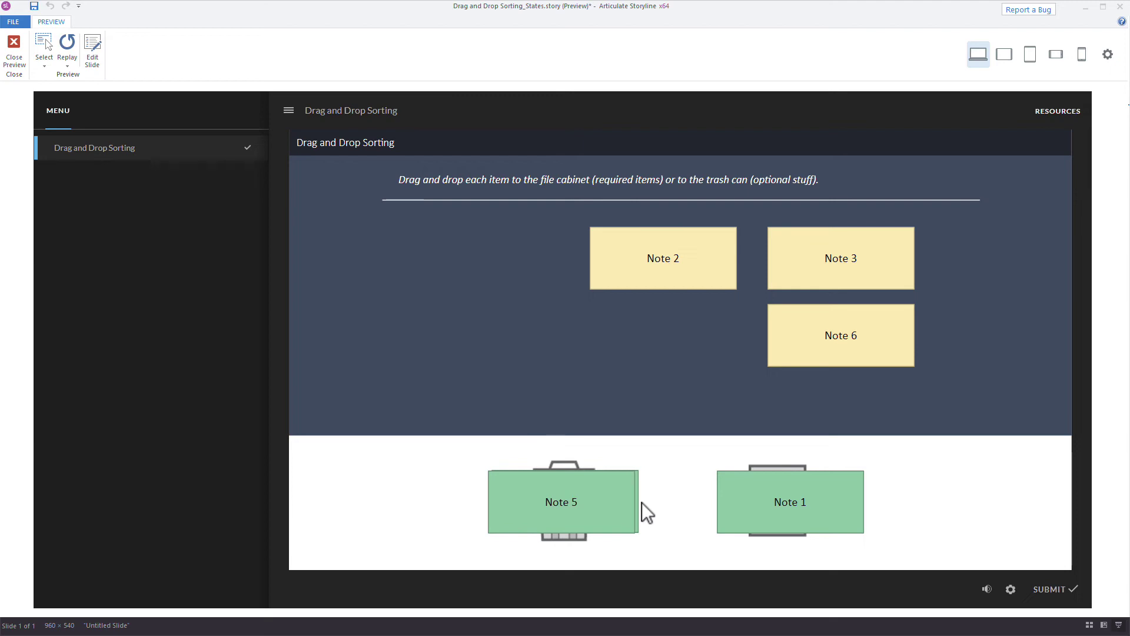
Step: Drop Note 2 on the trash can and Note 6 on the file cabinet, swap them, add Note 3 to the cabinet, and close the preview
{"action": "left_click_drag", "start_coordinate": [669, 284], "coordinate": [642, 515]}
{"action": "left_click_drag", "start_coordinate": [815, 353], "coordinate": [818, 497]}
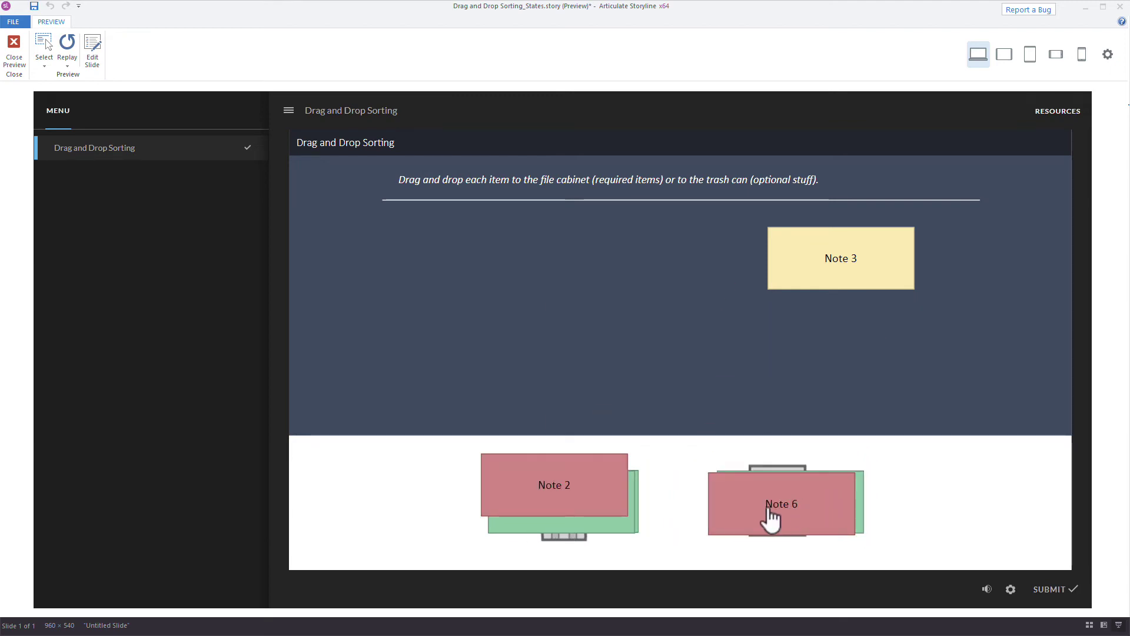
{"action": "left_click_drag", "start_coordinate": [588, 502], "coordinate": [618, 527]}
{"action": "left_click_drag", "start_coordinate": [825, 271], "coordinate": [786, 477]}
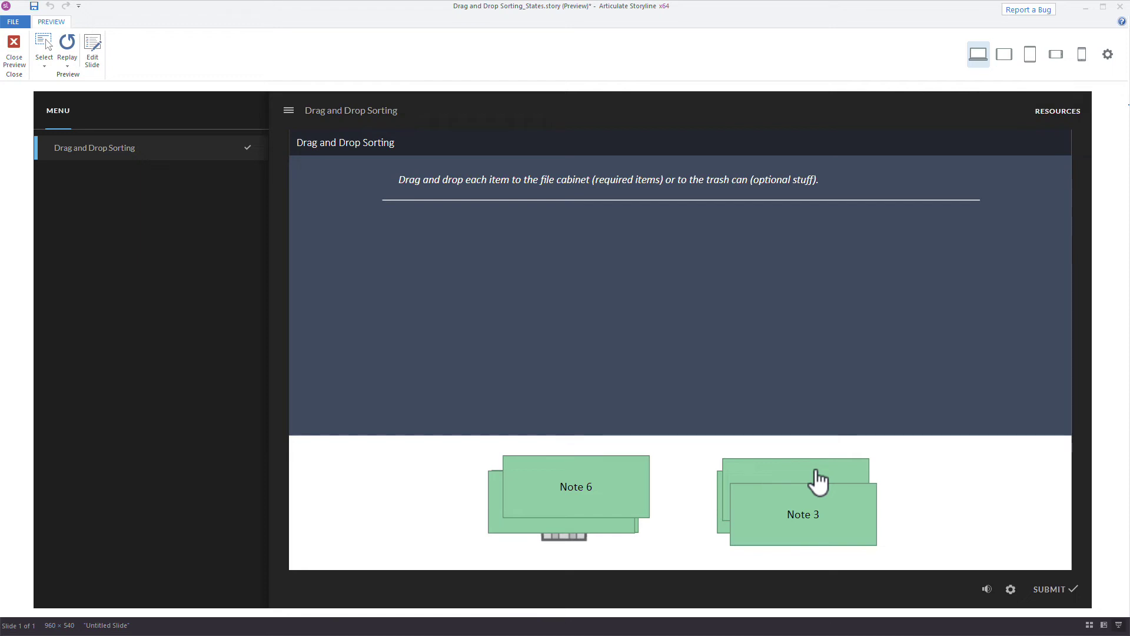
{"action": "left_click_drag", "start_coordinate": [829, 510], "coordinate": [808, 490]}
{"action": "key", "text": "Escape"}
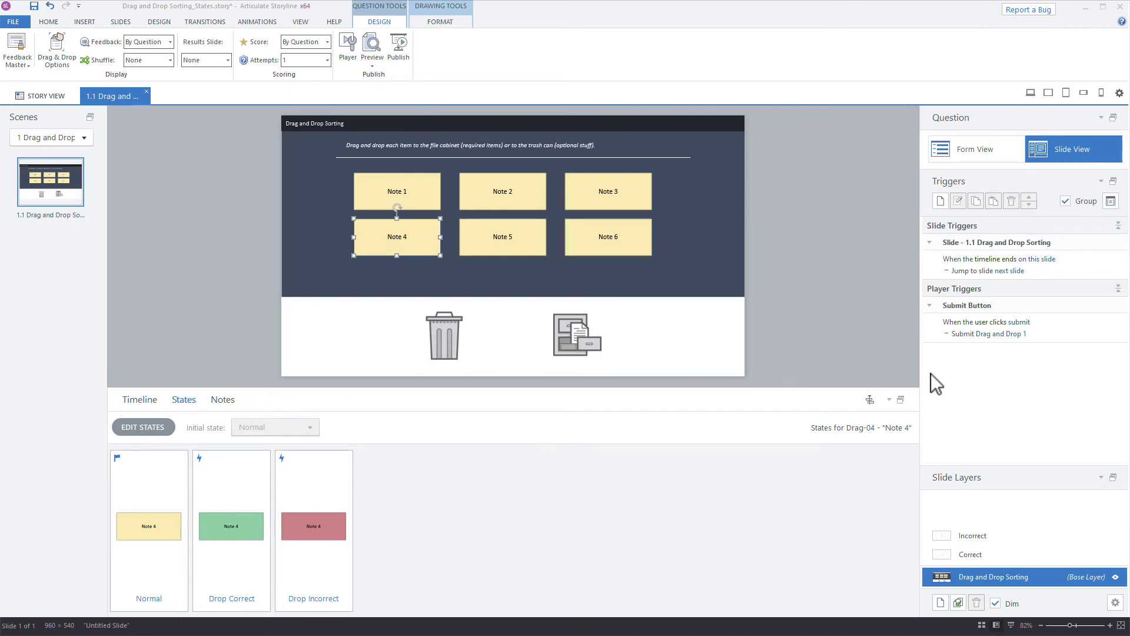
Step: Delete the slide trigger that jumps to the next slide when the timeline ends, and select the submit trigger
{"action": "left_click", "coordinate": [1046, 272]}
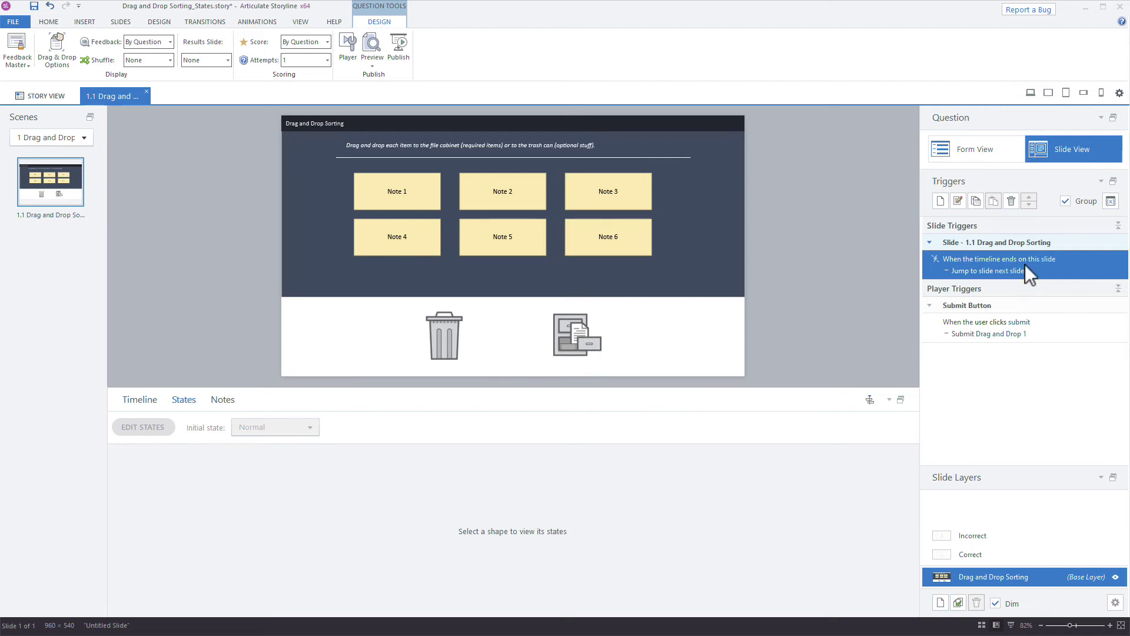
{"action": "left_click", "coordinate": [1012, 200]}
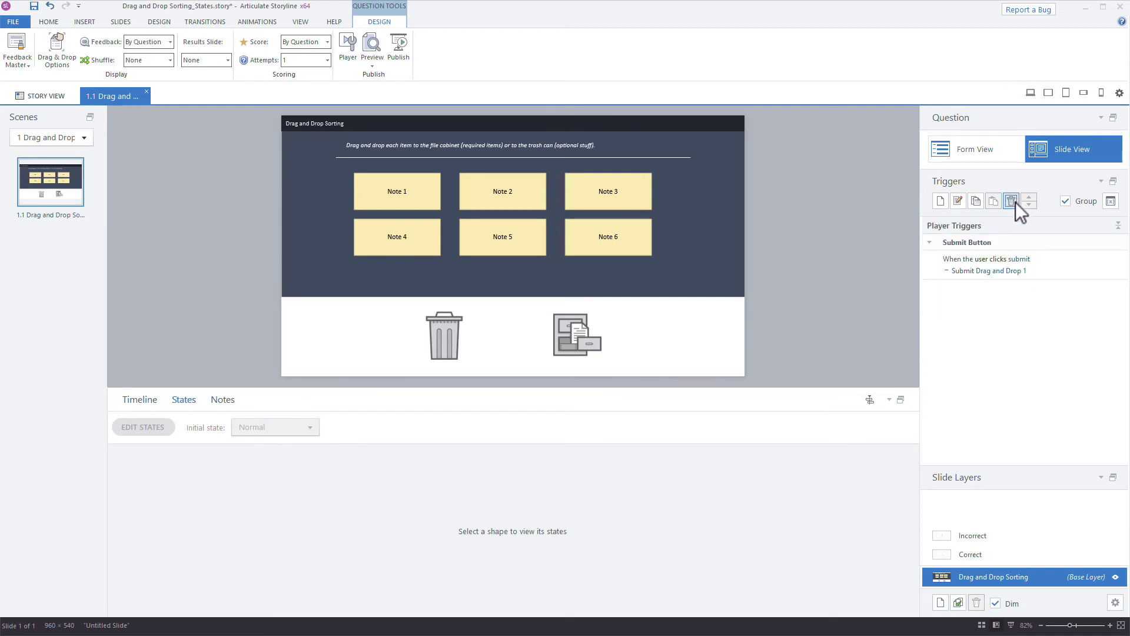
{"action": "left_click", "coordinate": [1058, 265]}
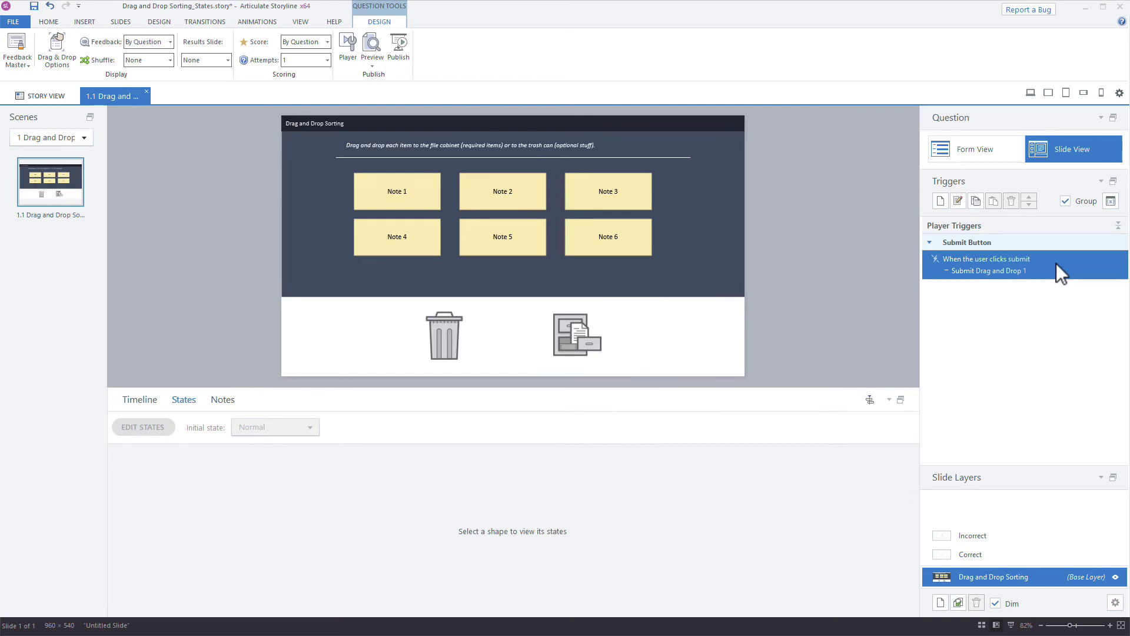
Step: Set the trash can's drop placement for dragged items to Free
{"action": "left_click", "coordinate": [436, 329]}
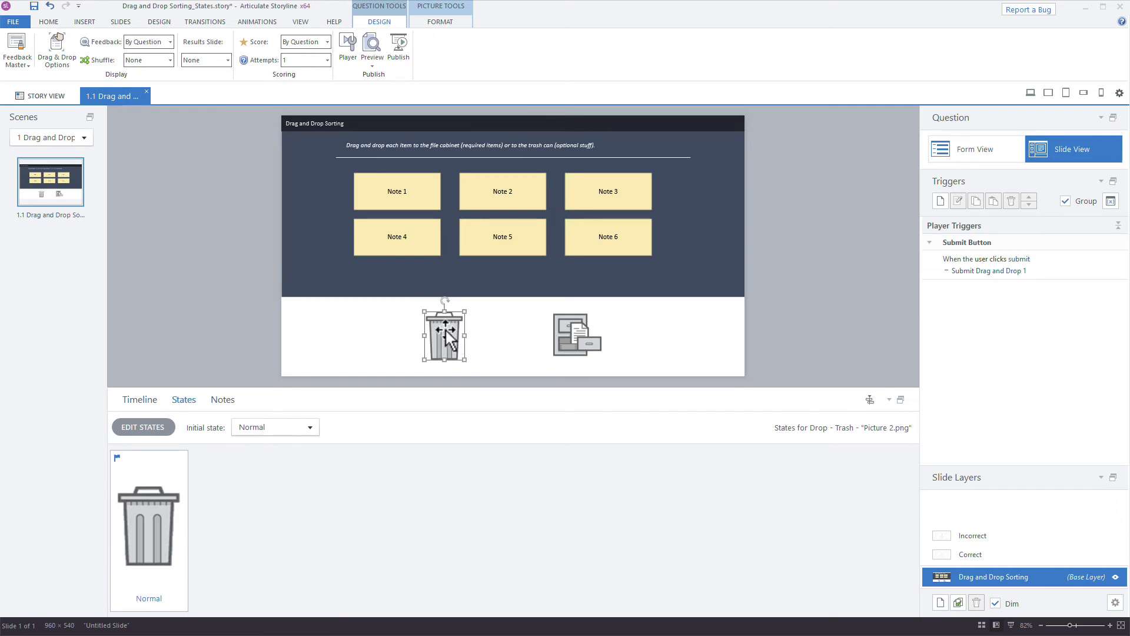
{"action": "right_click", "coordinate": [448, 338]}
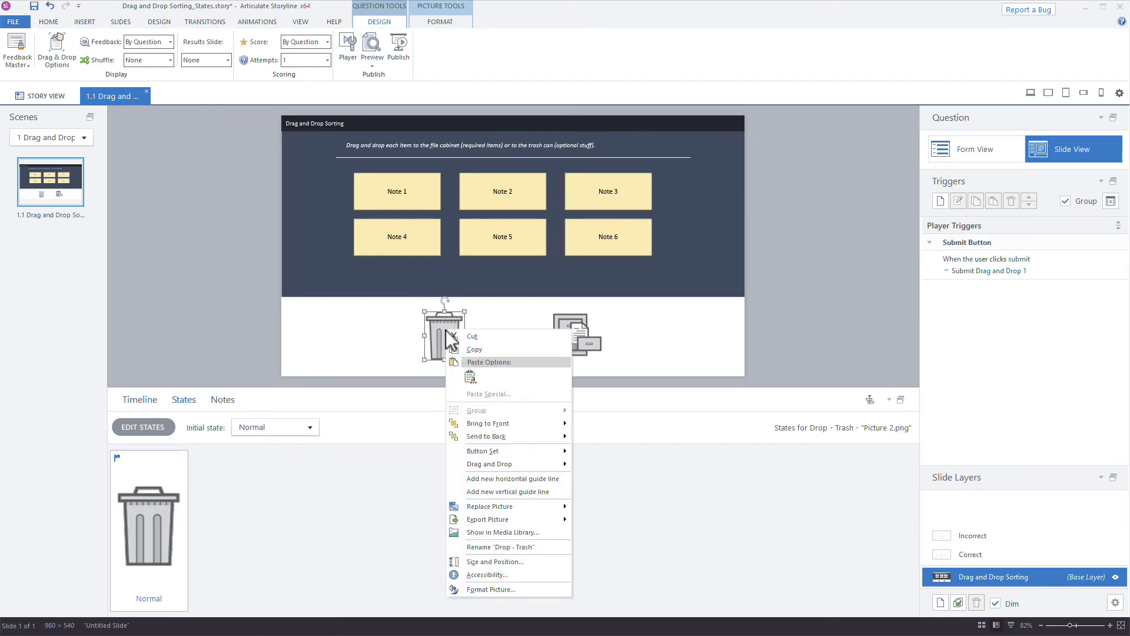
{"action": "mouse_move", "coordinate": [478, 465]}
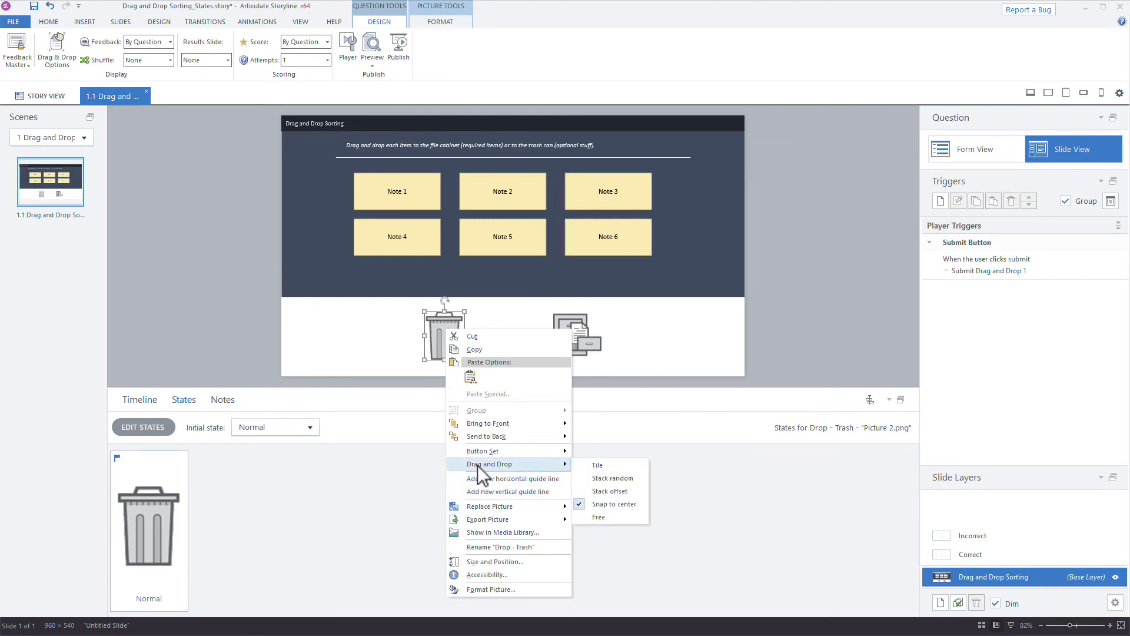
{"action": "left_click", "coordinate": [599, 516]}
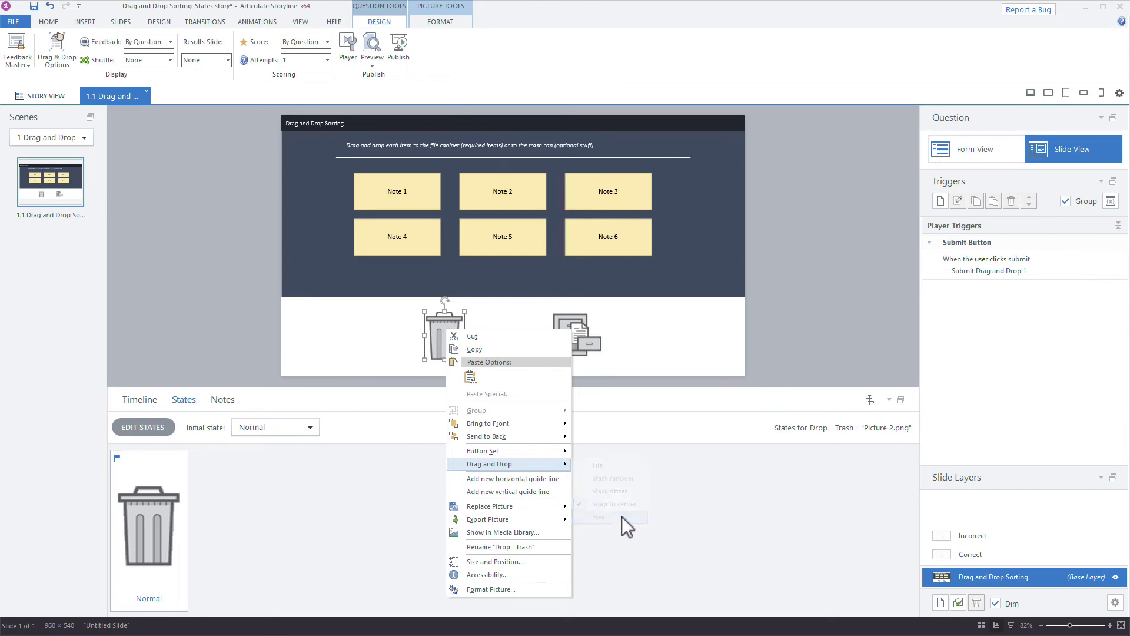
Step: Set the file cabinet's drop placement for dragged items to Free
{"action": "right_click", "coordinate": [570, 327]}
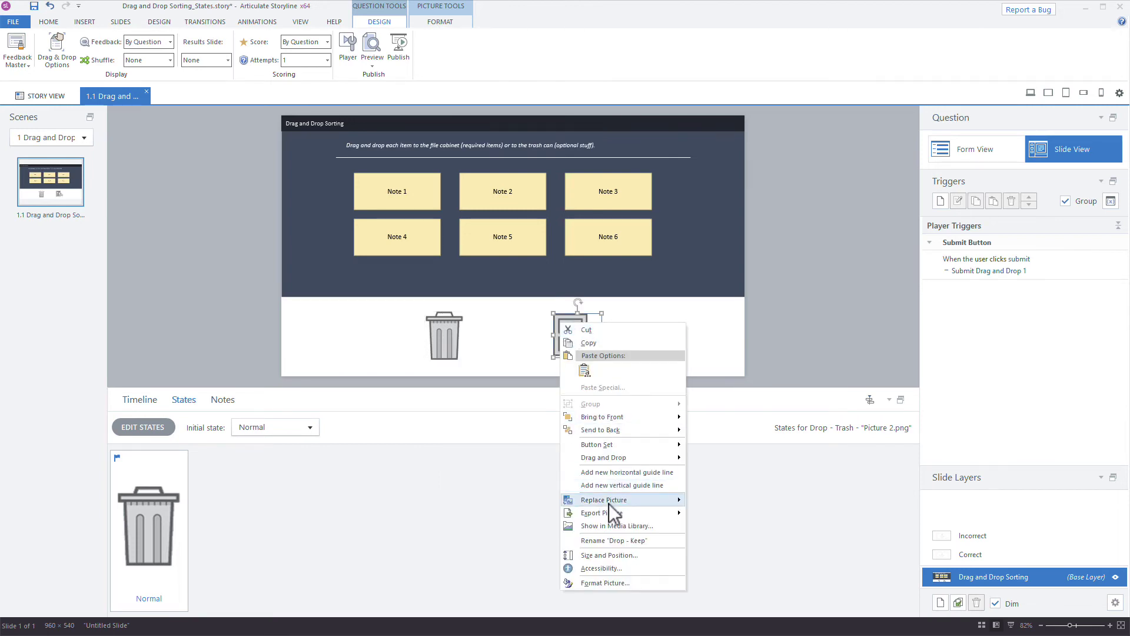
{"action": "mouse_move", "coordinate": [609, 501]}
{"action": "mouse_move", "coordinate": [609, 459]}
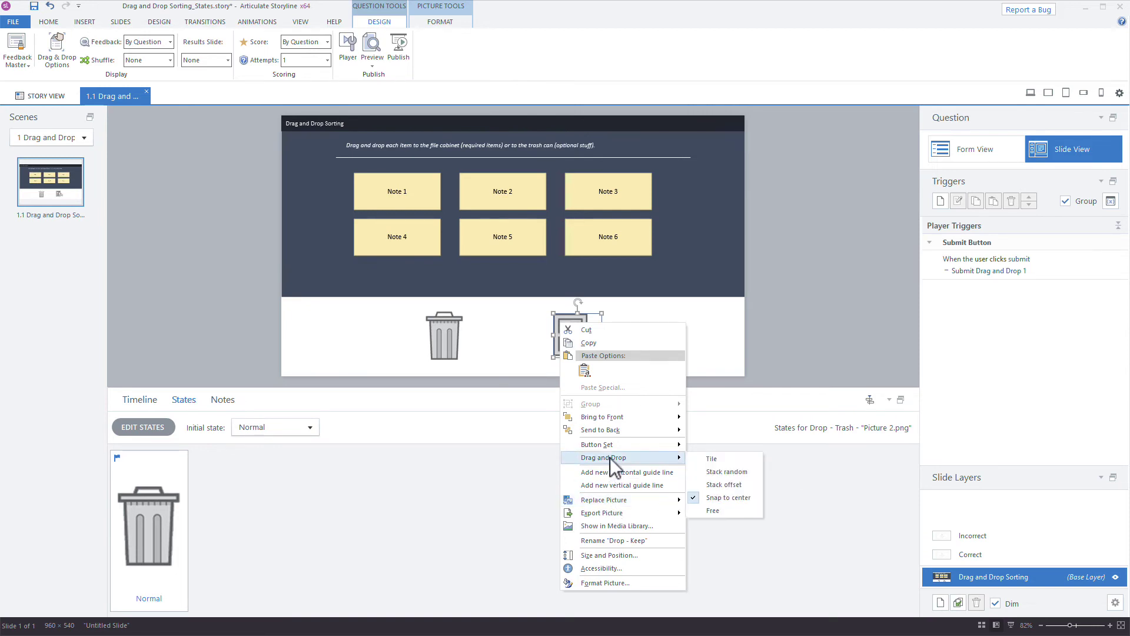
{"action": "left_click", "coordinate": [719, 513]}
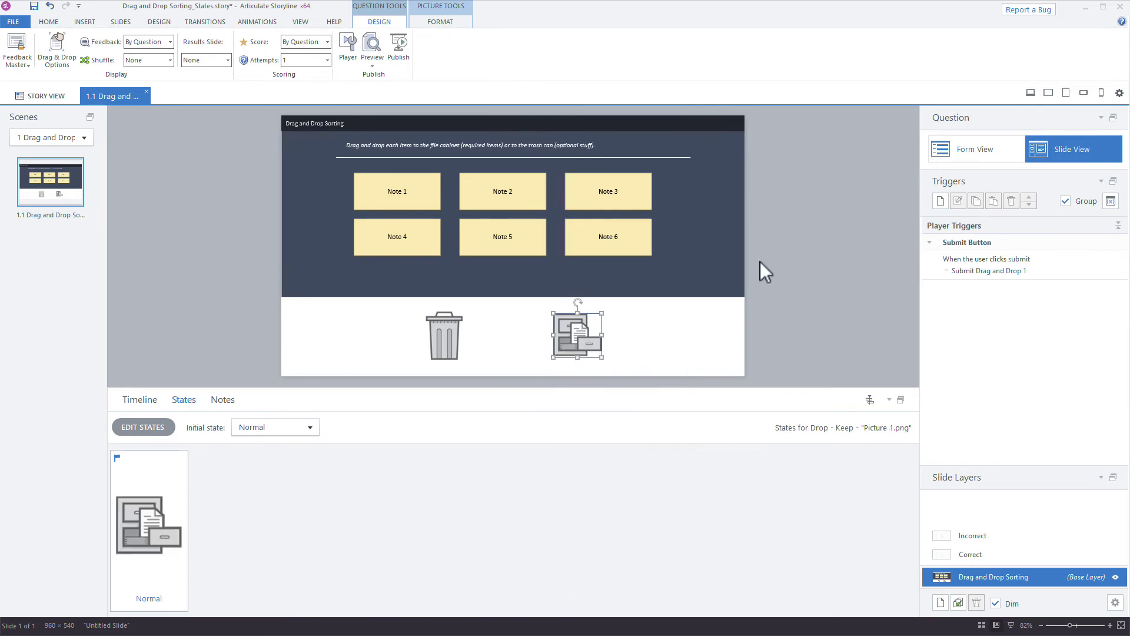
Step: Preview the slide, drop Note 1 on the file cabinet and Note 5 on the trash can, and return both to the notes area
{"action": "left_click", "coordinate": [1030, 92]}
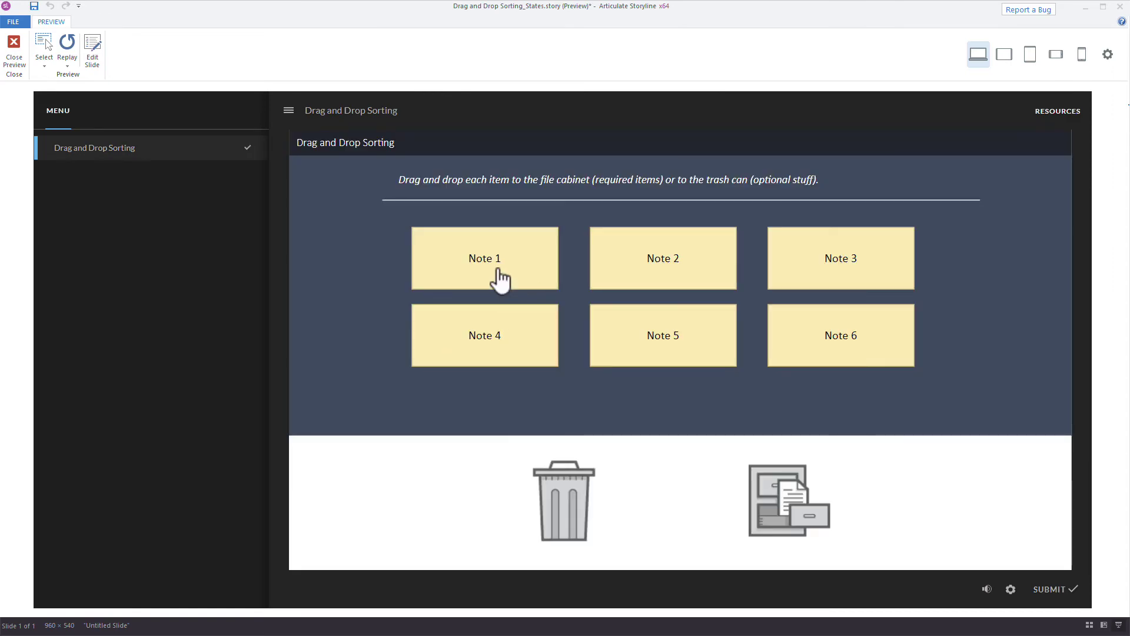
{"action": "left_click_drag", "start_coordinate": [499, 277], "coordinate": [847, 483]}
{"action": "left_click_drag", "start_coordinate": [672, 365], "coordinate": [584, 509]}
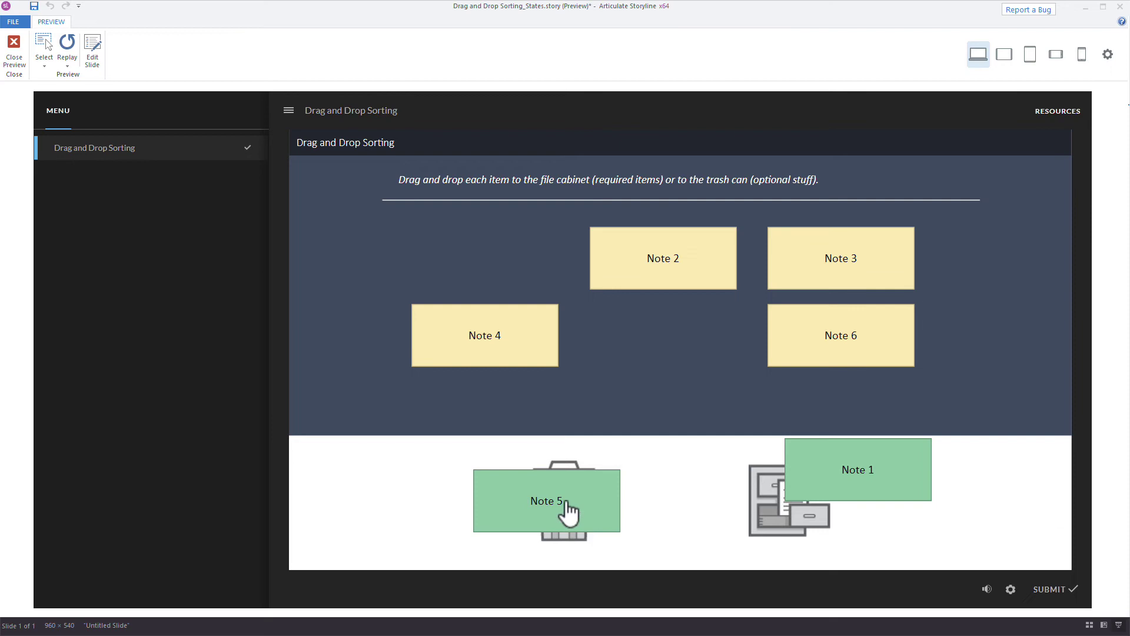
{"action": "left_click_drag", "start_coordinate": [569, 513], "coordinate": [503, 272]}
{"action": "left_click_drag", "start_coordinate": [895, 447], "coordinate": [648, 338]}
Step: Reposition Notes 4 and 1 within the blue notes area of the preview, away from both drop targets
{"action": "left_click_drag", "start_coordinate": [478, 365], "coordinate": [513, 313]}
{"action": "left_click_drag", "start_coordinate": [654, 366], "coordinate": [640, 385]}
{"action": "left_click_drag", "start_coordinate": [539, 394], "coordinate": [534, 370]}
{"action": "left_click_drag", "start_coordinate": [676, 370], "coordinate": [677, 355]}
{"action": "left_click_drag", "start_coordinate": [514, 349], "coordinate": [594, 532]}
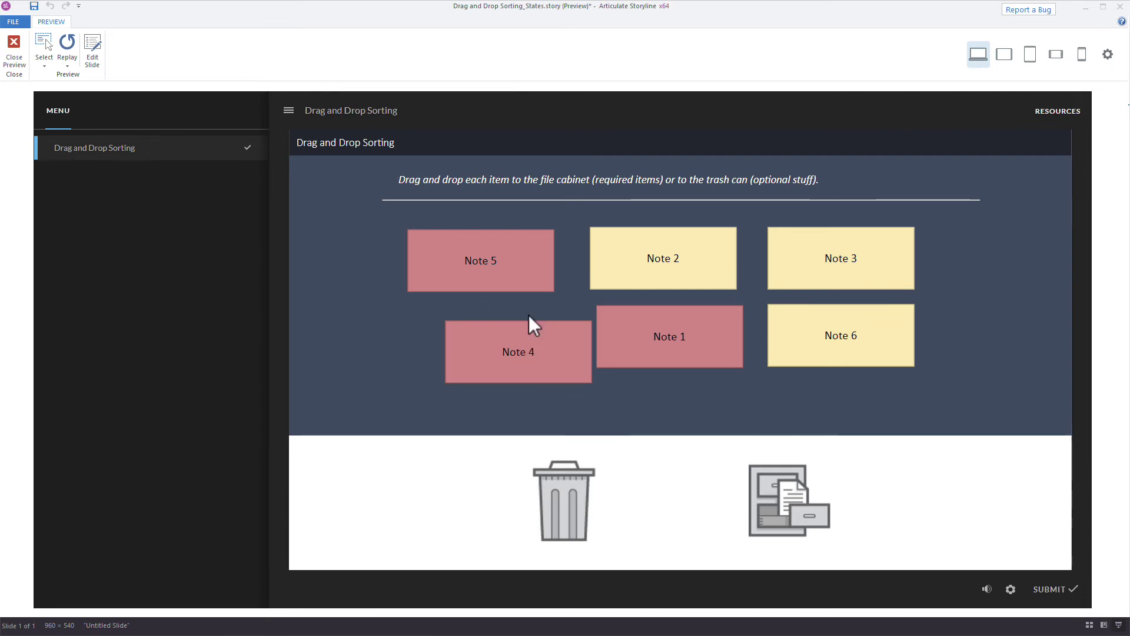
Step: Drop Note 1 beside the trash can and back among the notes, shift Notes 2, 3 and 6 slightly, and close the preview
{"action": "left_click_drag", "start_coordinate": [668, 348], "coordinate": [446, 484]}
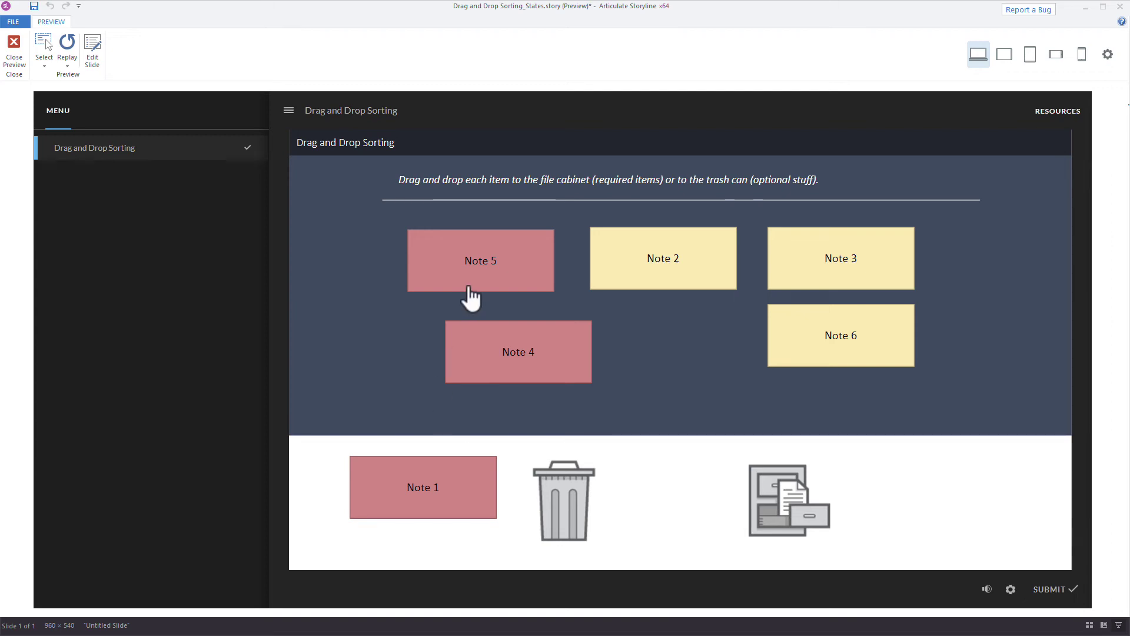
{"action": "left_click_drag", "start_coordinate": [419, 513], "coordinate": [677, 352]}
{"action": "left_click_drag", "start_coordinate": [677, 259], "coordinate": [669, 346]}
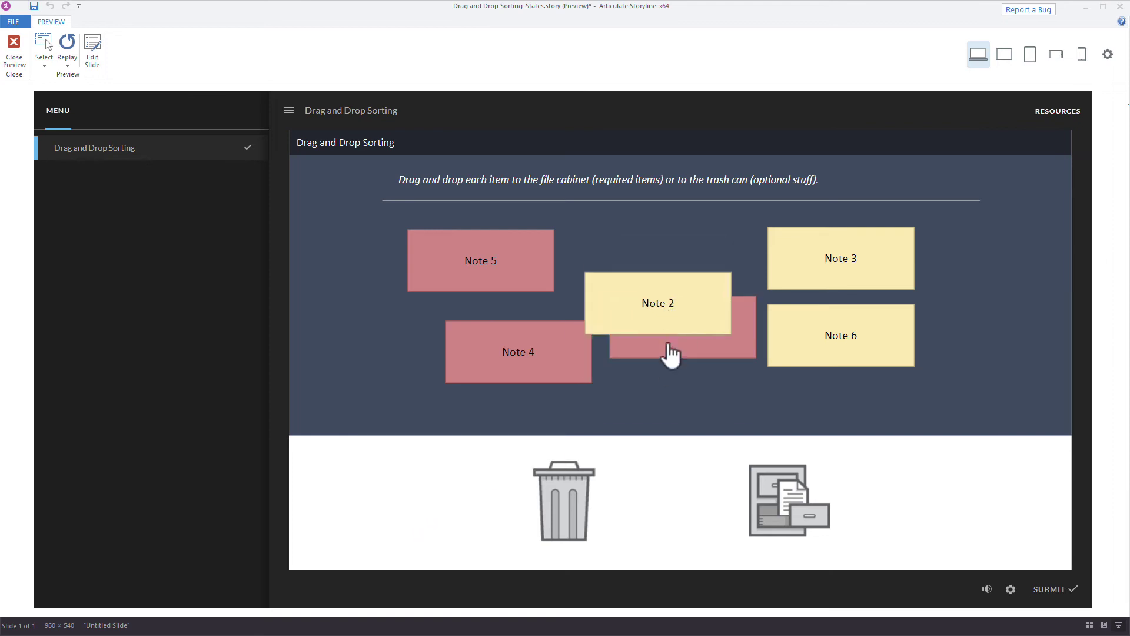
{"action": "left_click_drag", "start_coordinate": [800, 253], "coordinate": [807, 247]}
{"action": "left_click_drag", "start_coordinate": [813, 328], "coordinate": [816, 332]}
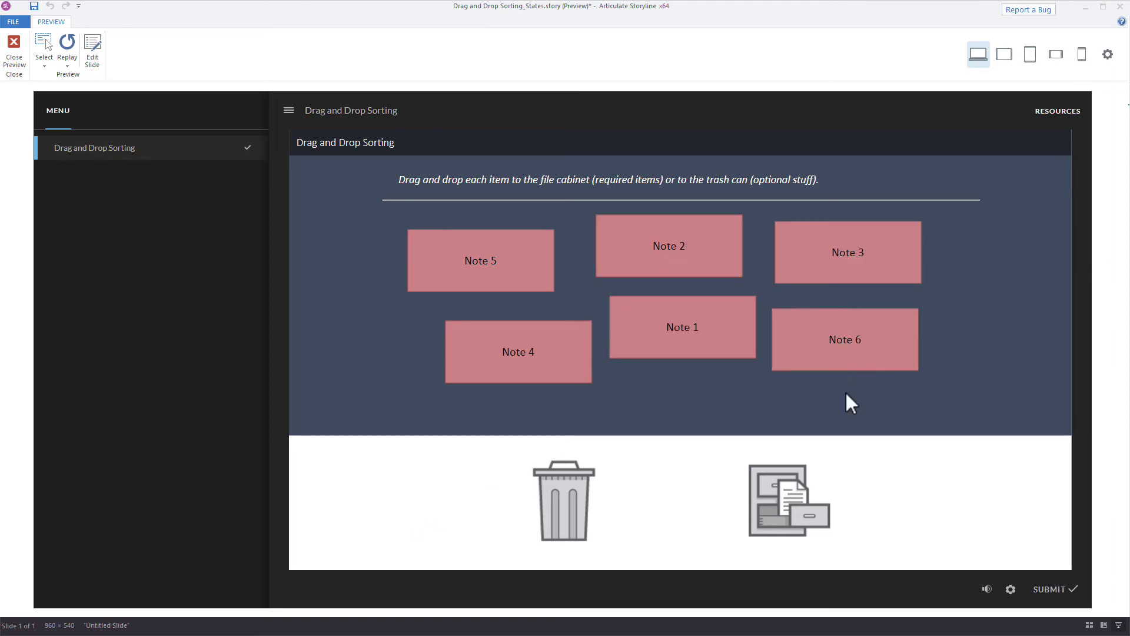
{"action": "key", "text": "Escape"}
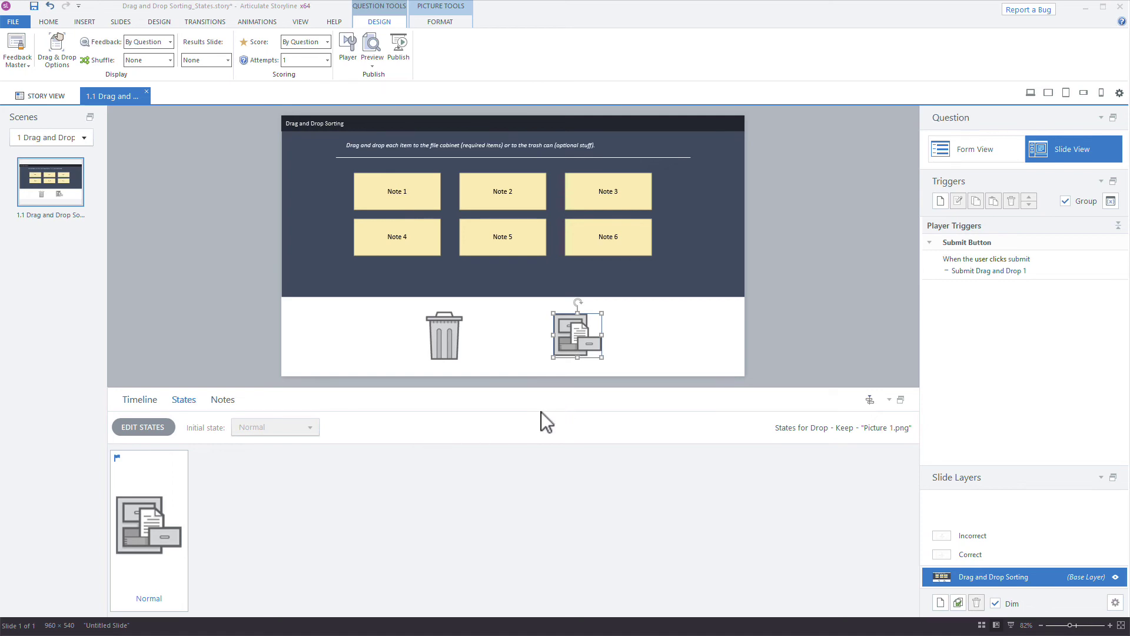
Step: Save the project and draw a rectangular hotspot covering the blue area behind the six notes
{"action": "left_click", "coordinate": [141, 401]}
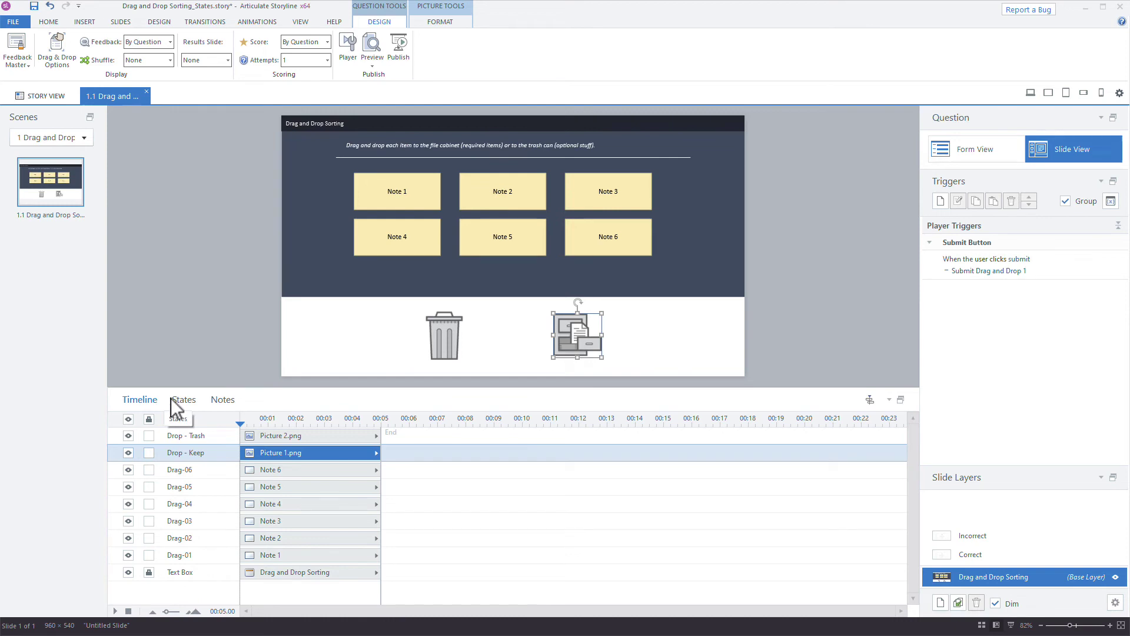
{"action": "key", "text": "ctrl+s"}
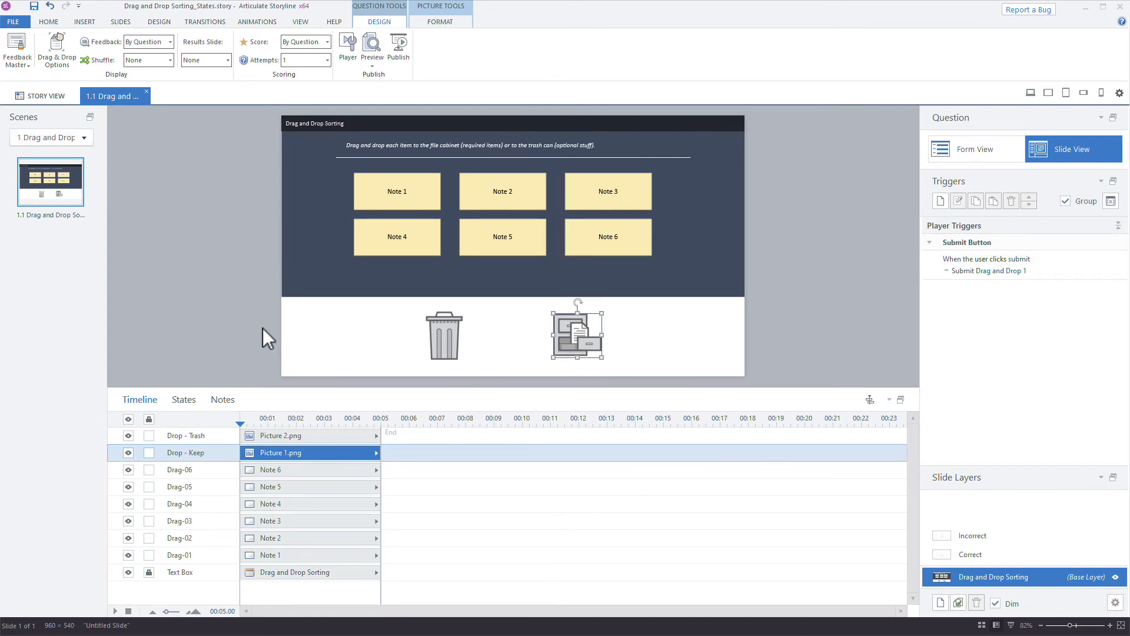
{"action": "left_click", "coordinate": [86, 23]}
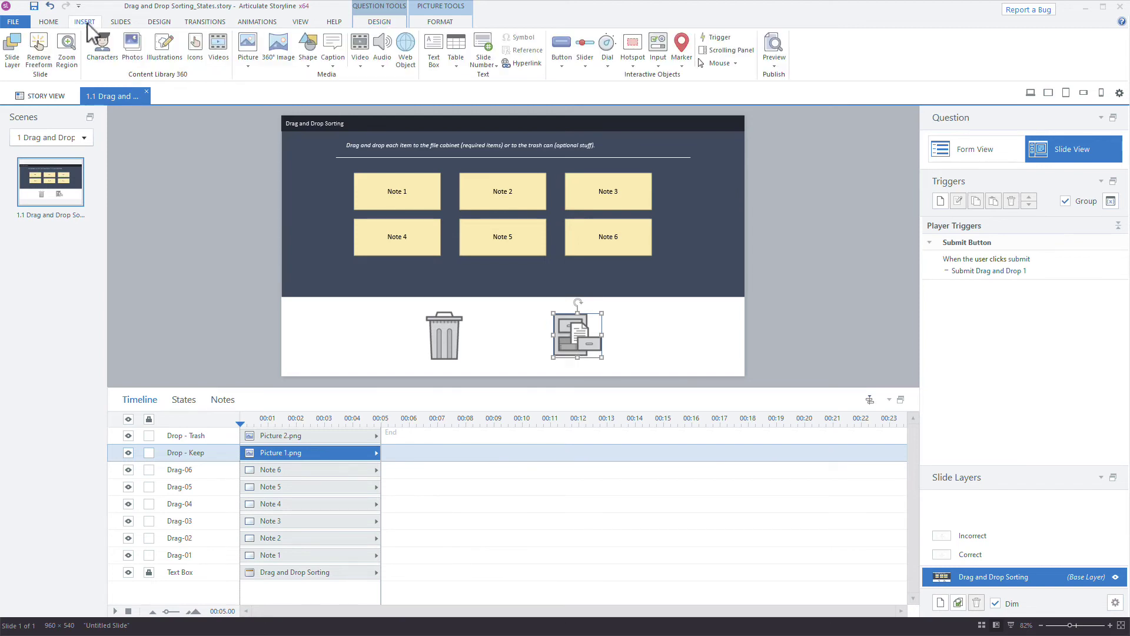
{"action": "left_click", "coordinate": [655, 66]}
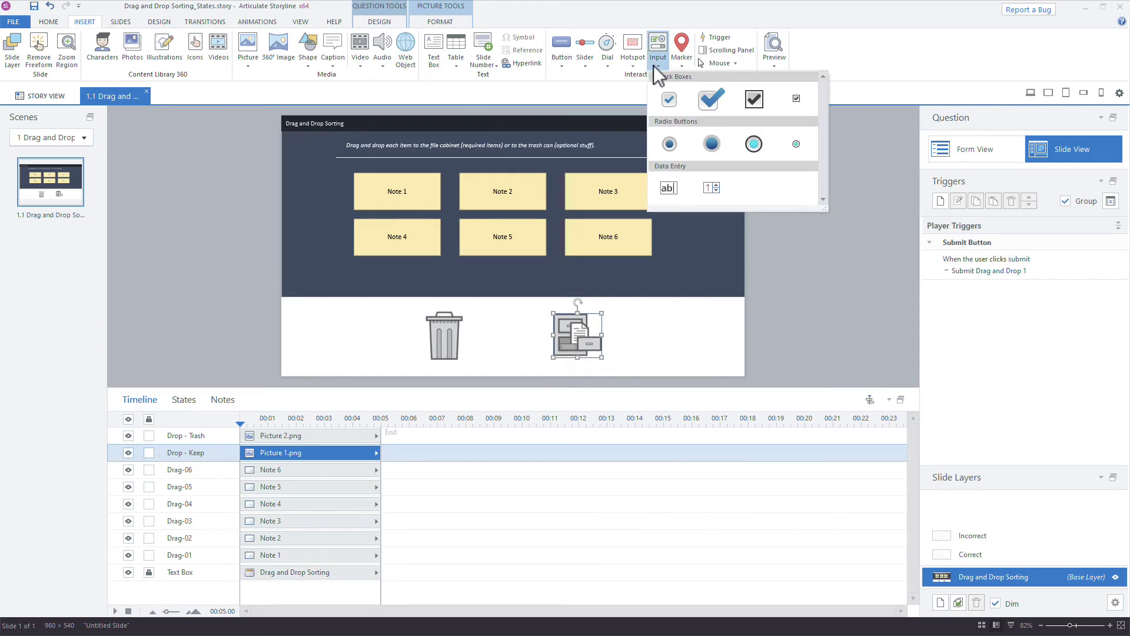
{"action": "left_click", "coordinate": [653, 65]}
{"action": "left_click", "coordinate": [636, 69]}
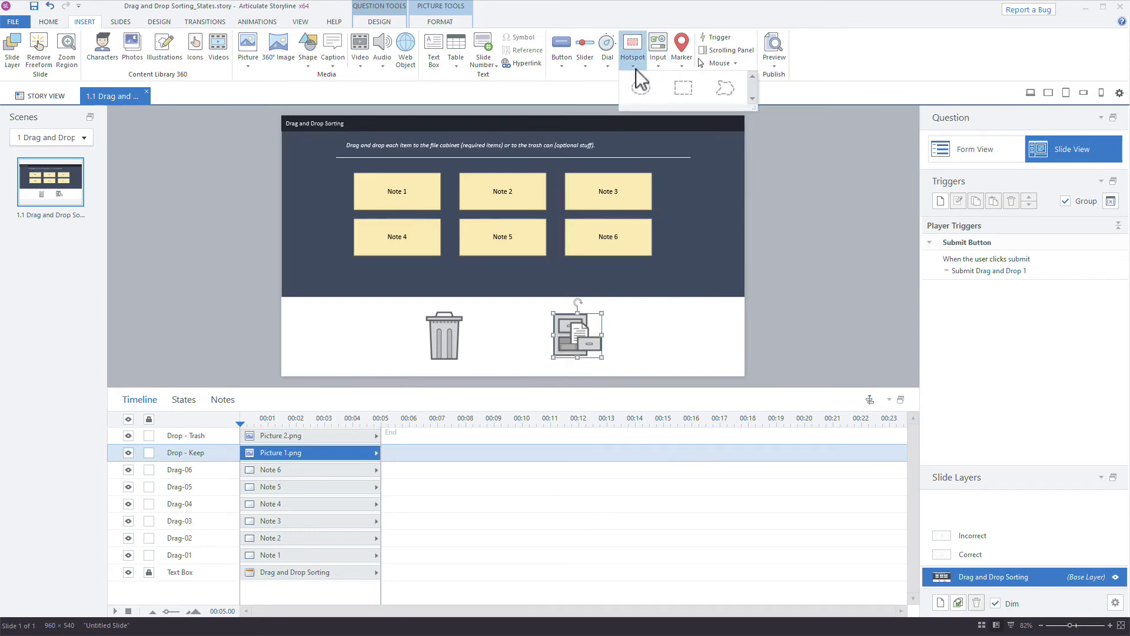
{"action": "left_click", "coordinate": [697, 97]}
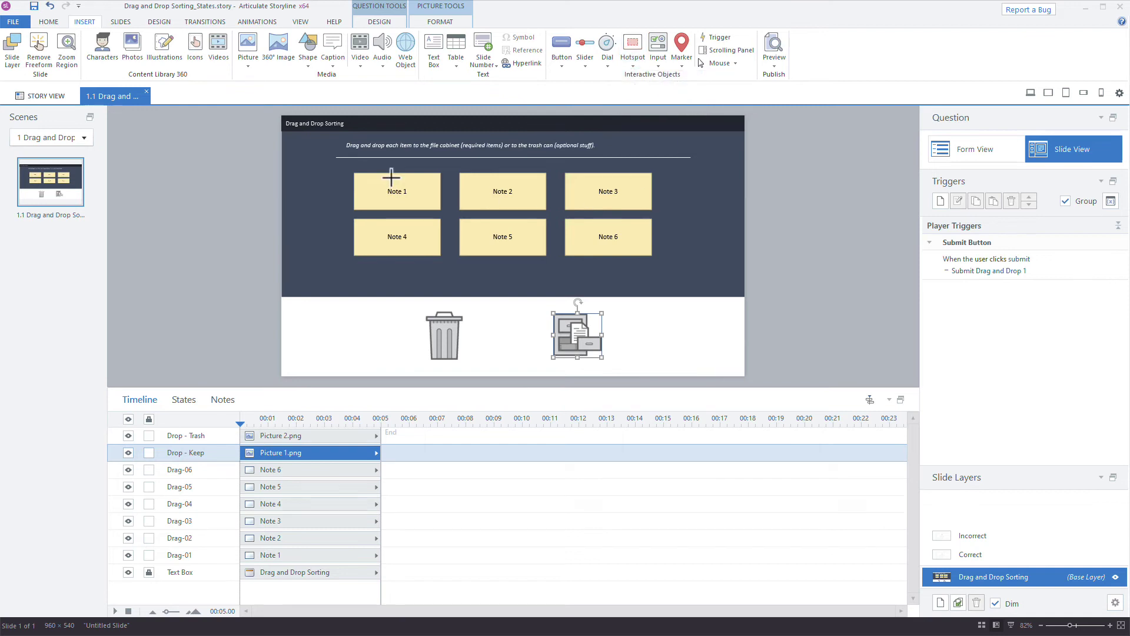
{"action": "mouse_move", "coordinate": [285, 136]}
{"action": "left_mouse_down"}
{"action": "mouse_move", "coordinate": [644, 239]}
{"action": "mouse_move", "coordinate": [745, 292]}
{"action": "left_mouse_up"}
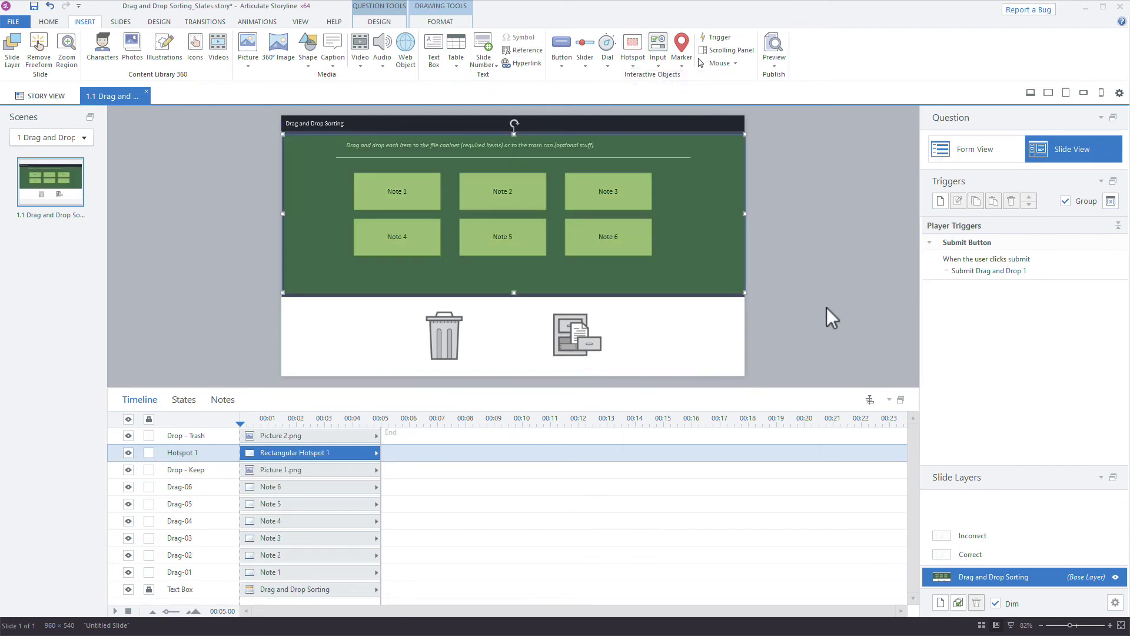
Step: Rename the hotspot as Hotspot Reset and move it below all the notes in the timeline, just above the title text box
{"action": "double_click", "coordinate": [191, 455]}
{"action": "type", "text": "Hotspot Reset"}
{"action": "key", "text": "Return"}
{"action": "left_click_drag", "start_coordinate": [286, 457], "coordinate": [259, 572]}
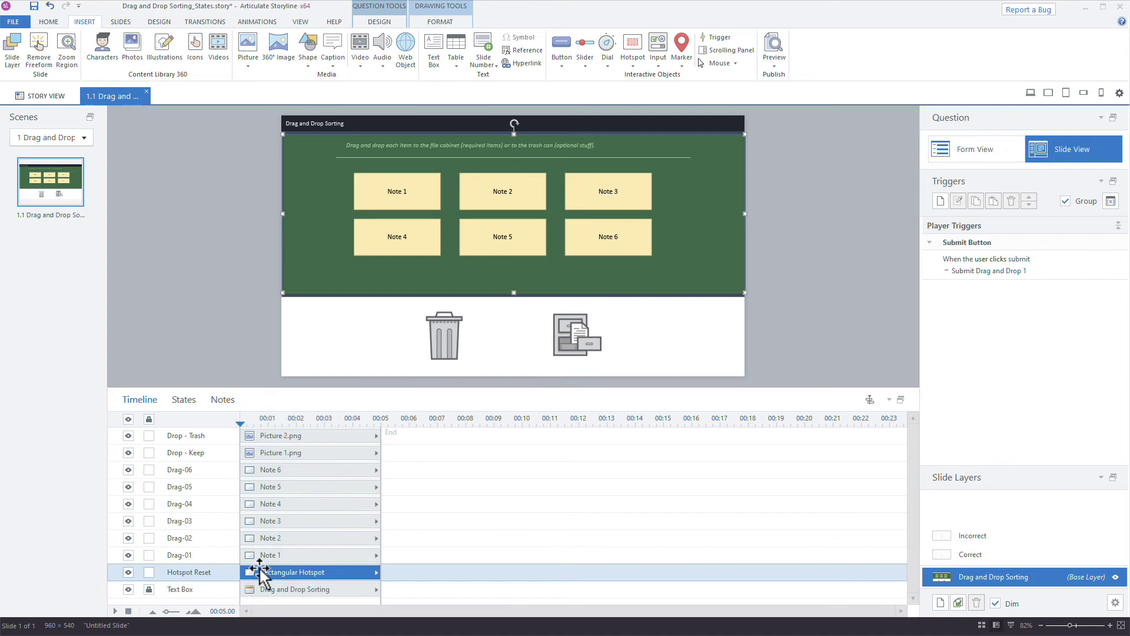
Step: Turn off showing the hand cursor on hover for Hotspot Reset and preview the slide
{"action": "right_click", "coordinate": [311, 223]}
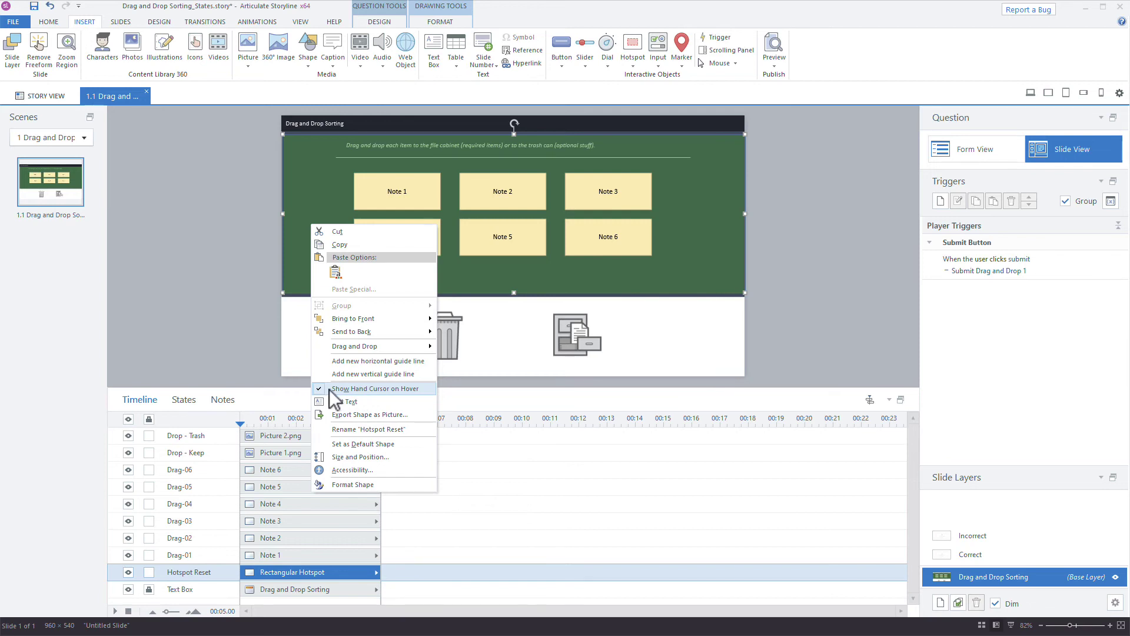
{"action": "key", "text": "Escape"}
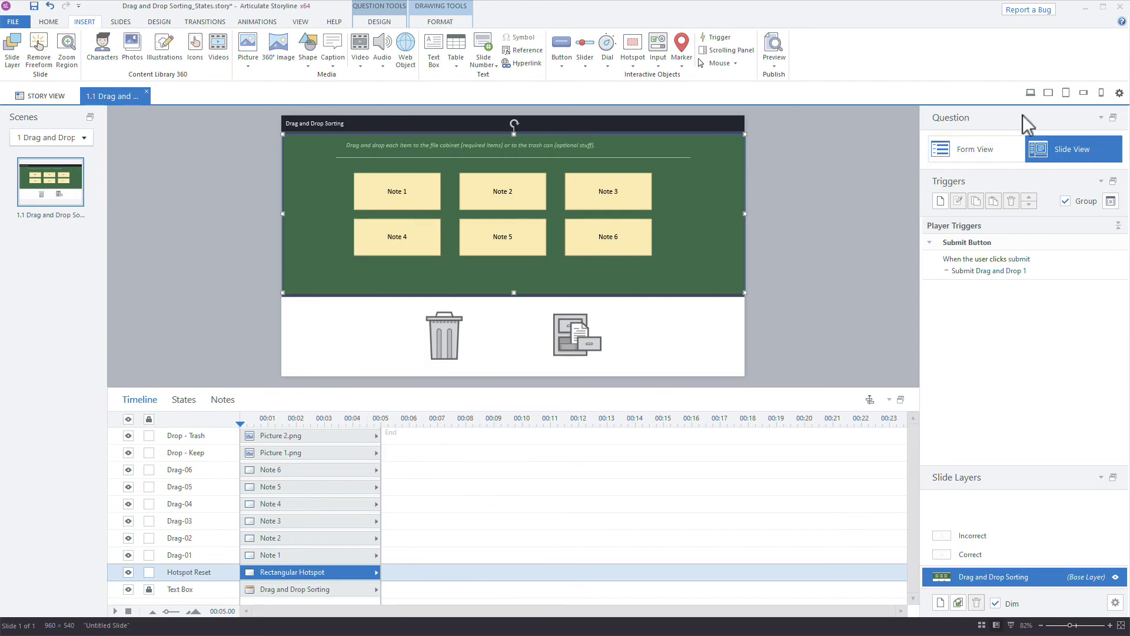
{"action": "key", "text": "F12"}
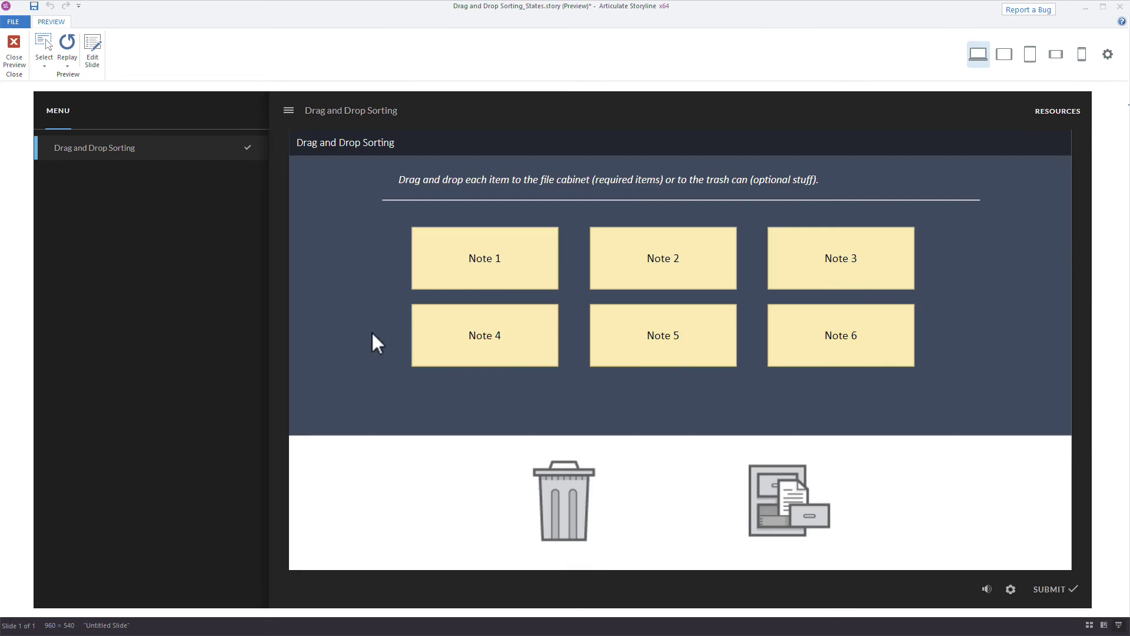
Step: Close the preview and turn off Show Hand Cursor on Hover for the hotspot behind the notes
{"action": "key", "text": "Escape"}
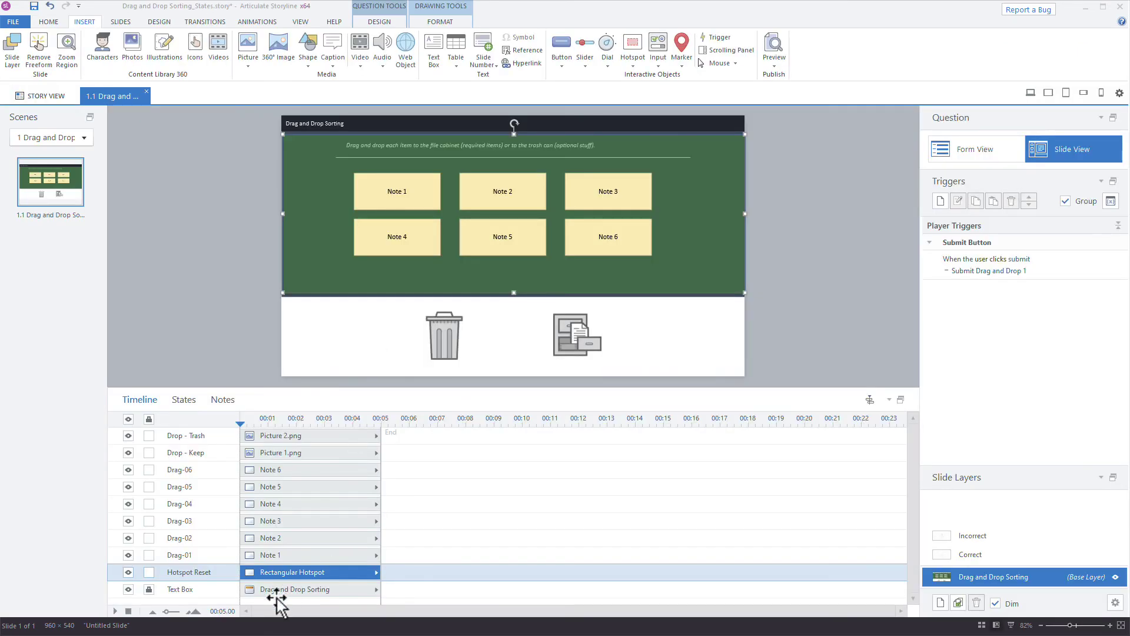
{"action": "right_click", "coordinate": [303, 271]}
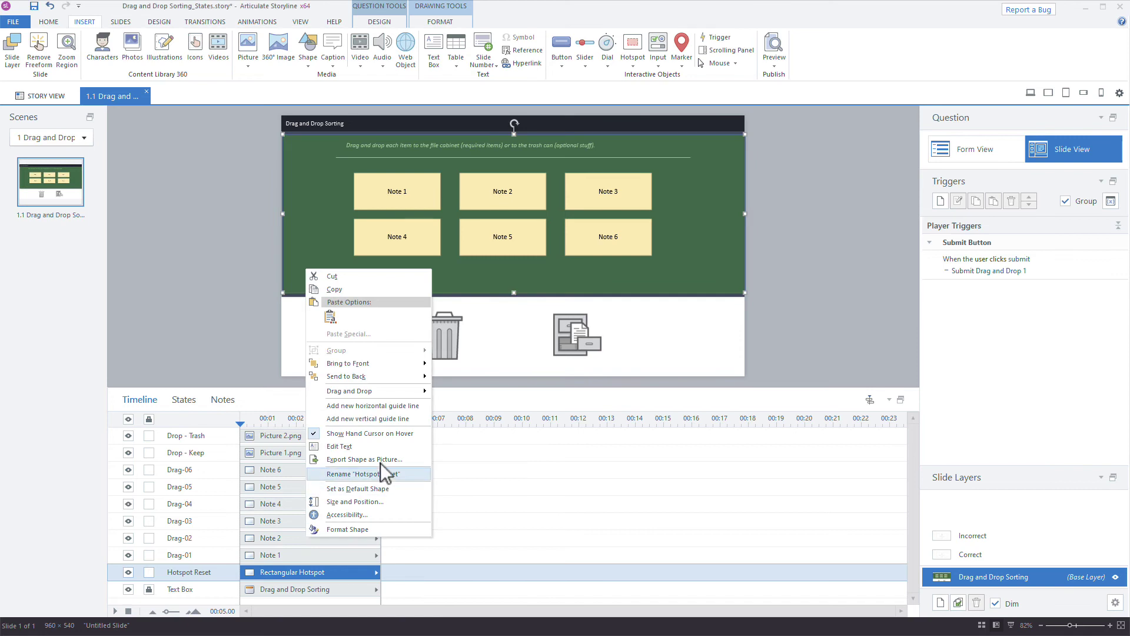
{"action": "left_click", "coordinate": [373, 434]}
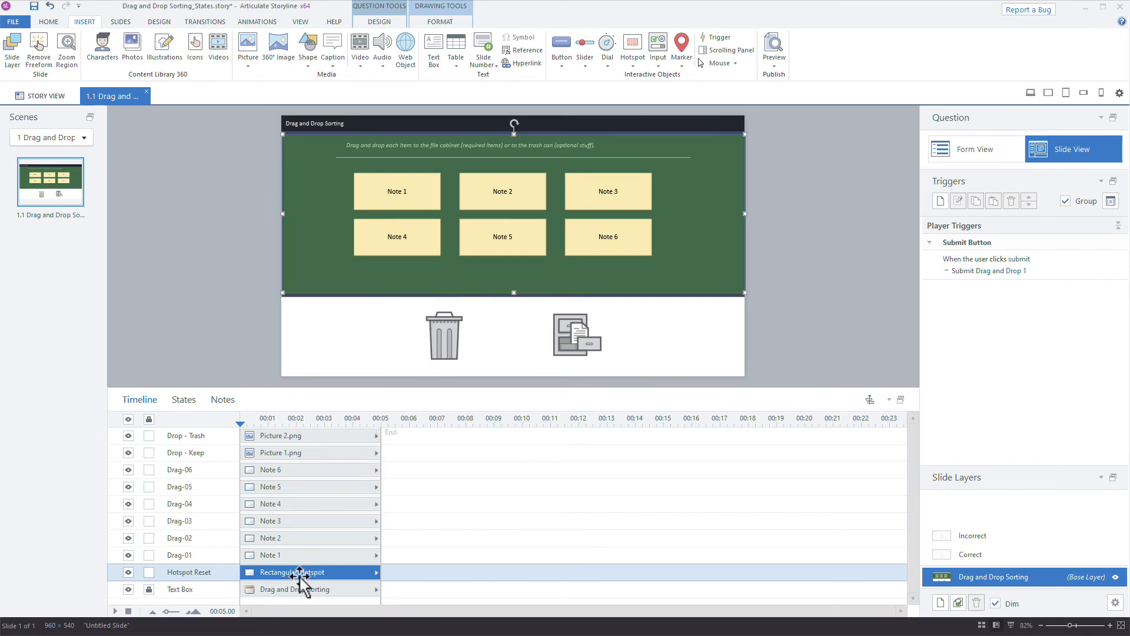
{"action": "left_click", "coordinate": [206, 284]}
{"action": "left_click", "coordinate": [285, 254]}
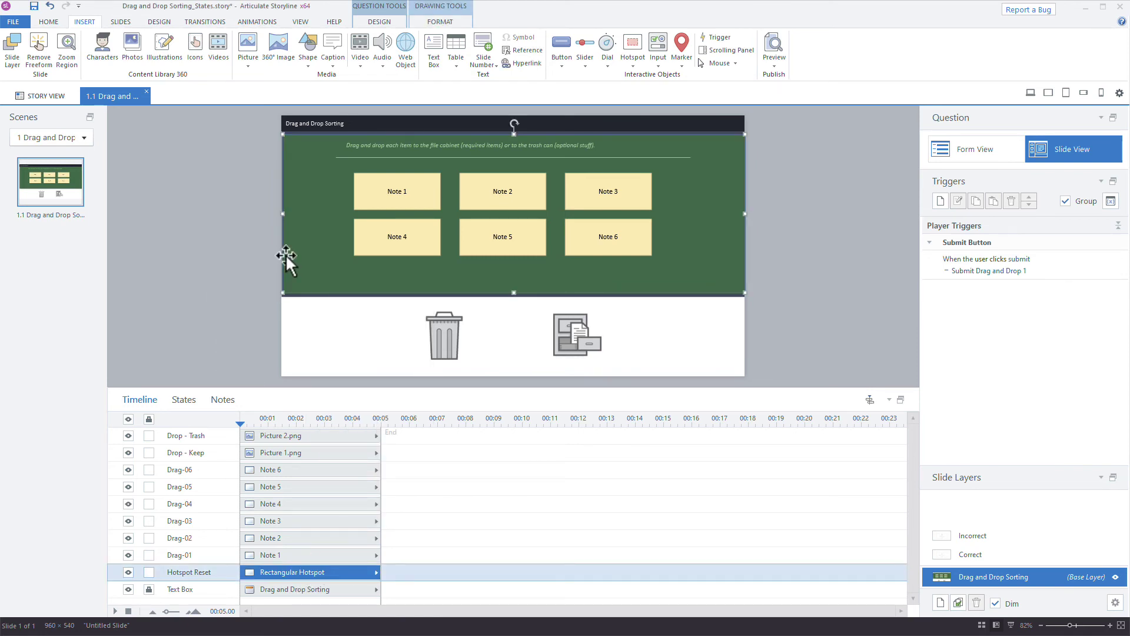
Step: Preview a slight shift of Note 1 within the blue area, and switch off Hotspot Reset's hand cursor on hover again
{"action": "left_click", "coordinate": [1032, 95]}
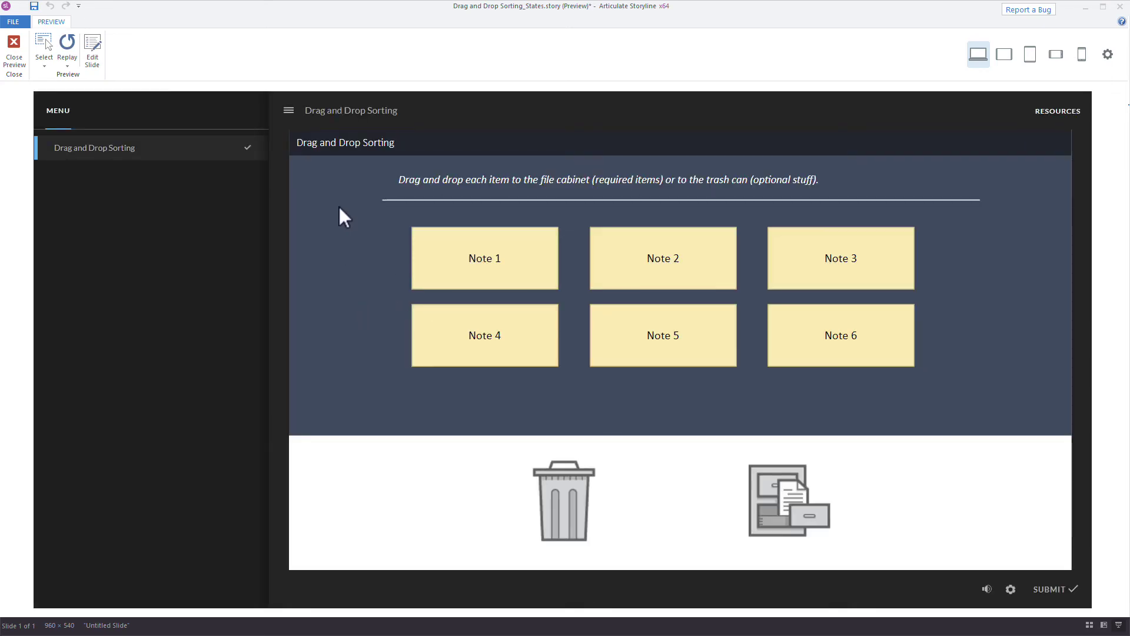
{"action": "left_click_drag", "start_coordinate": [479, 258], "coordinate": [434, 259]}
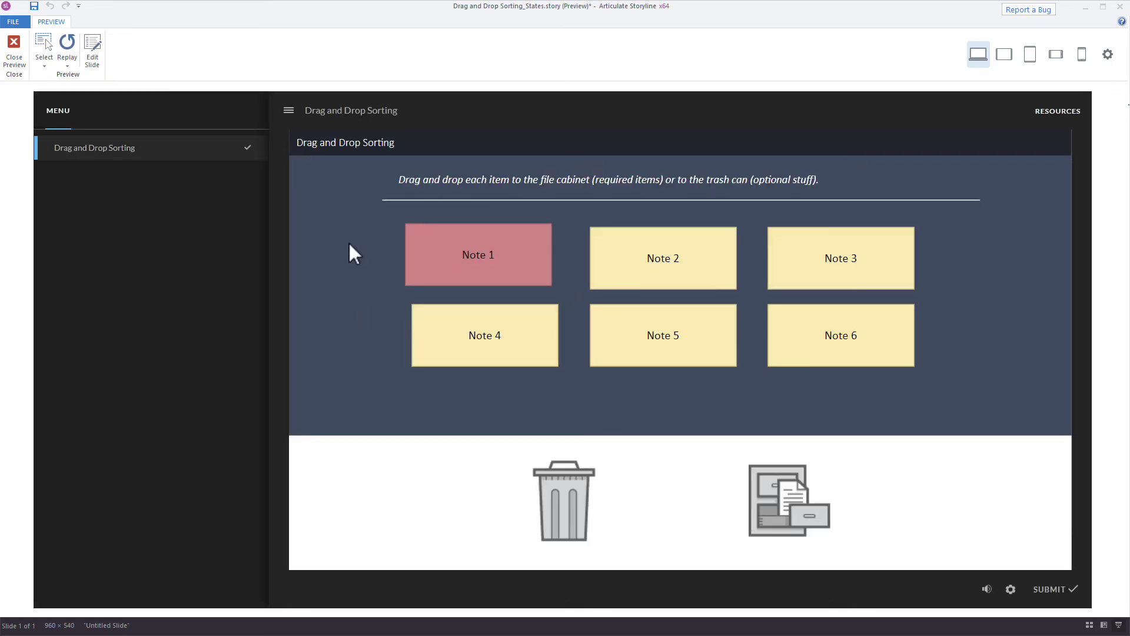
{"action": "key", "text": "Escape"}
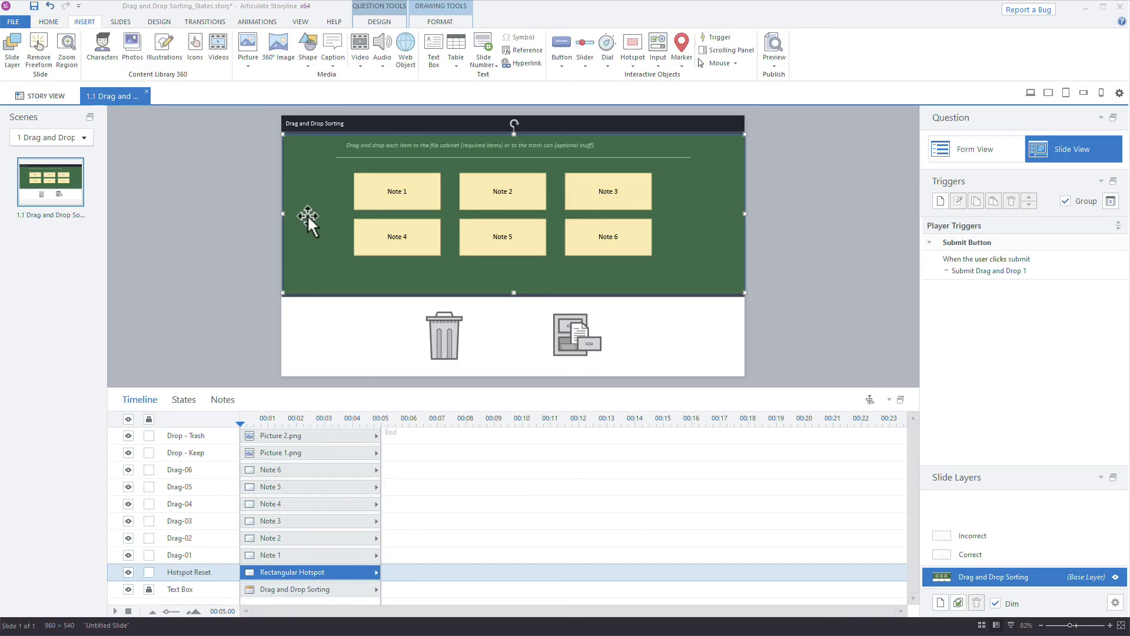
{"action": "right_click", "coordinate": [307, 214]}
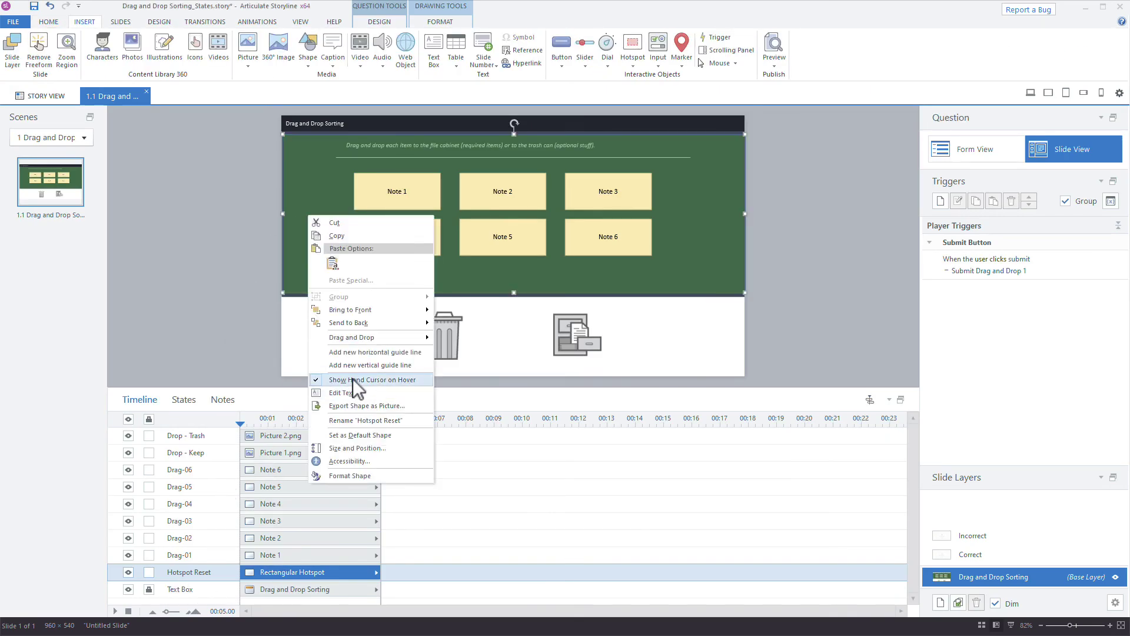
{"action": "left_click", "coordinate": [323, 383]}
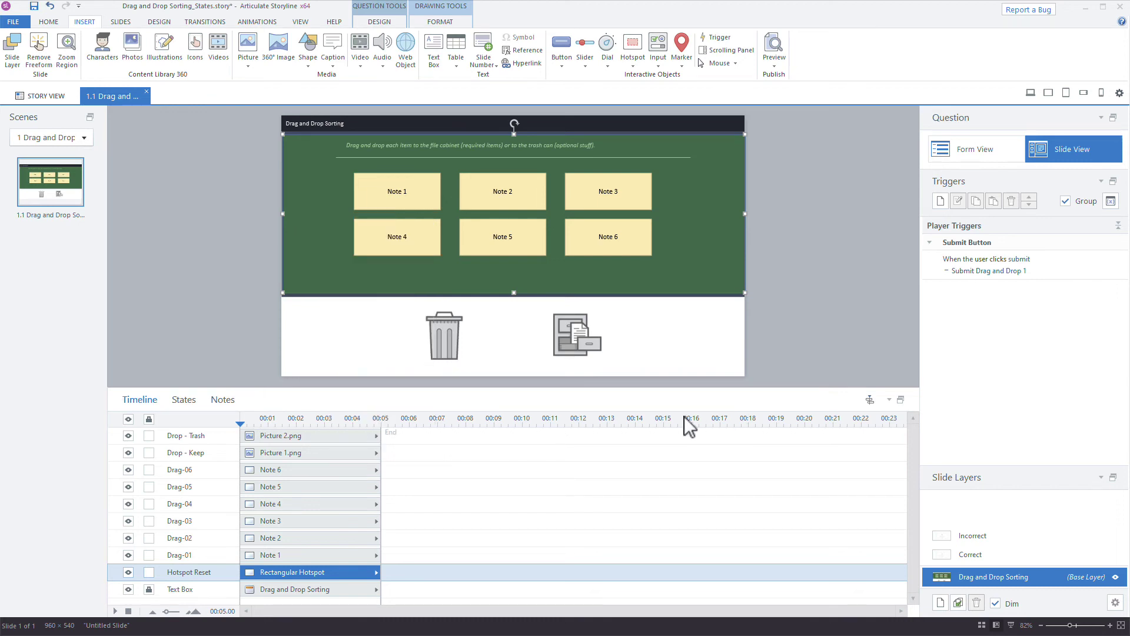
Step: Create a trigger that changes the state of Drag-01 (Note 1) to Normal
{"action": "left_click", "coordinate": [400, 206]}
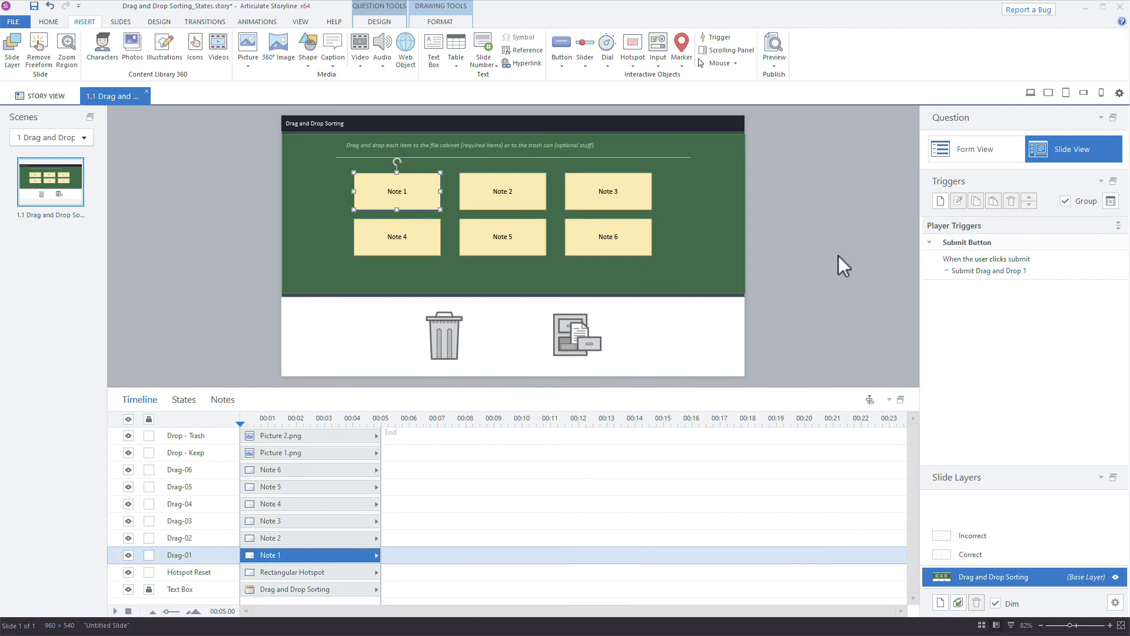
{"action": "left_click", "coordinate": [910, 178]}
{"action": "left_click", "coordinate": [941, 200]}
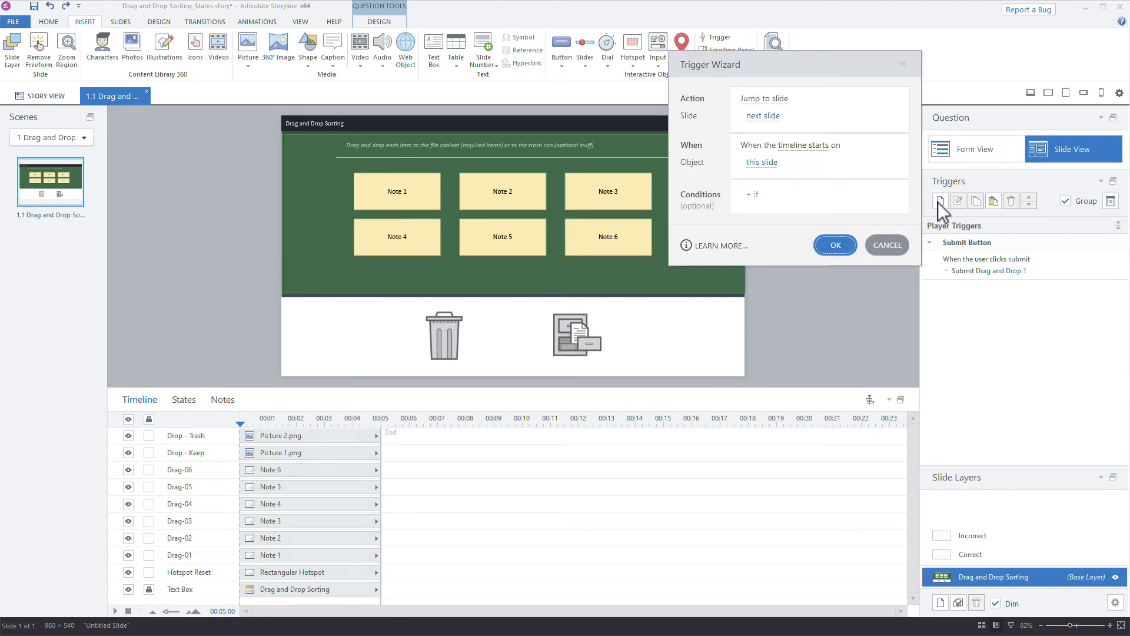
{"action": "left_click", "coordinate": [780, 98]}
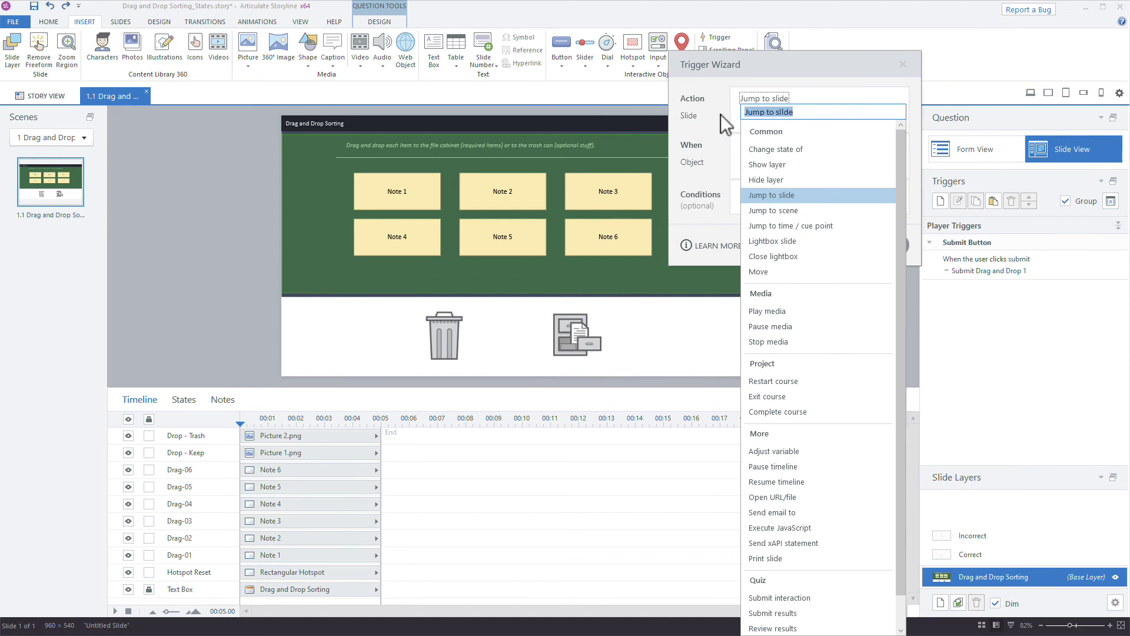
{"action": "left_click", "coordinate": [786, 147]}
{"action": "left_click_drag", "start_coordinate": [796, 58], "coordinate": [737, 72]}
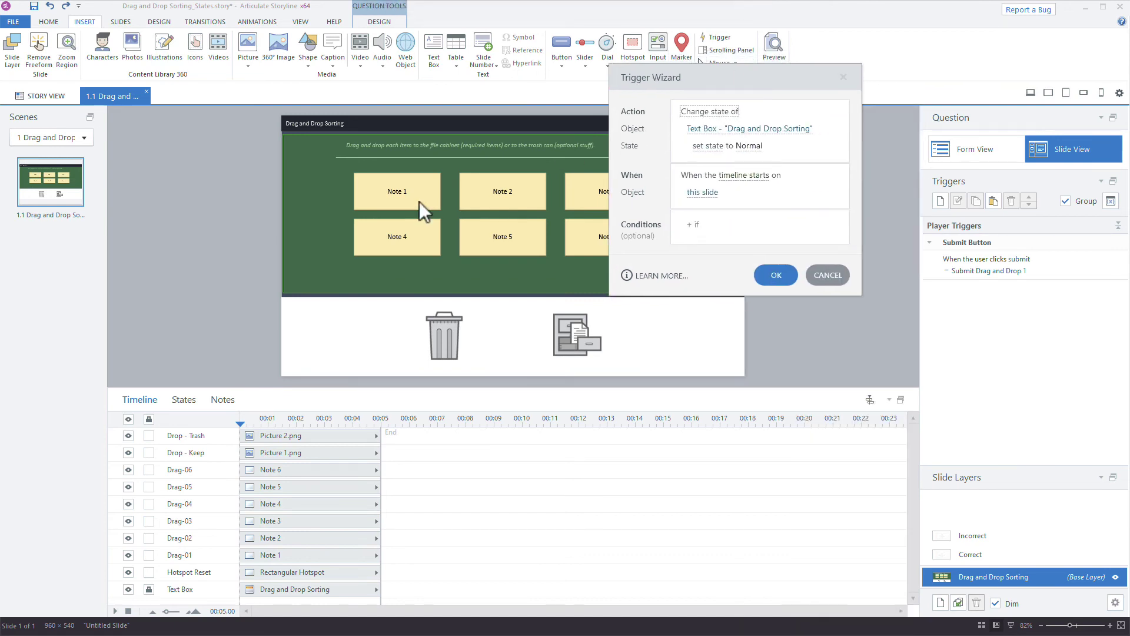
{"action": "left_click", "coordinate": [730, 132]}
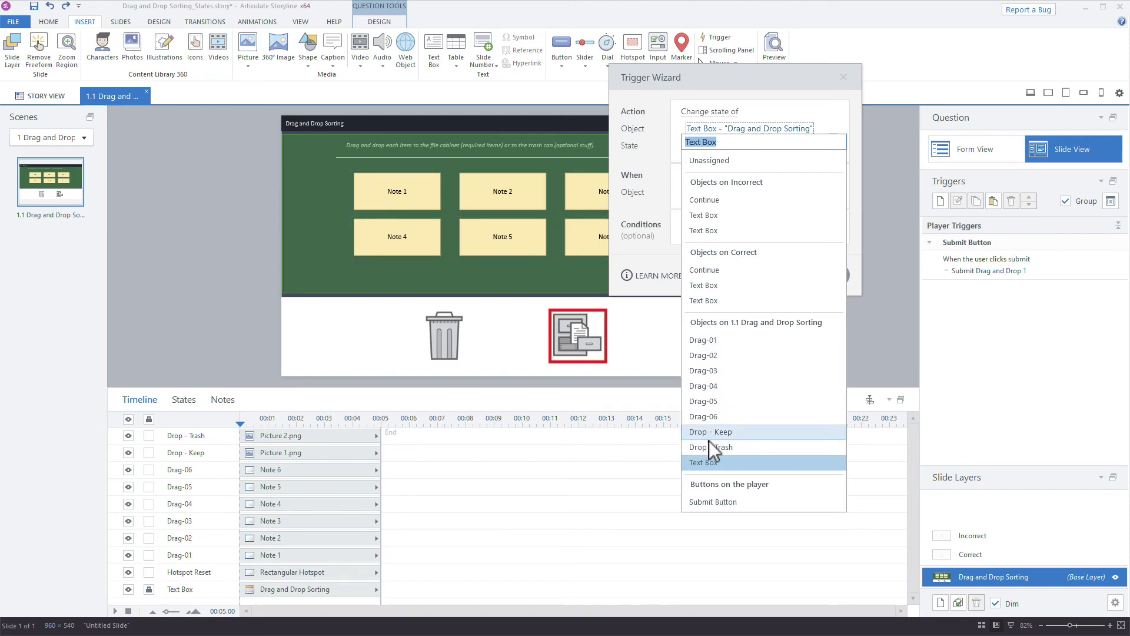
{"action": "left_click", "coordinate": [721, 338]}
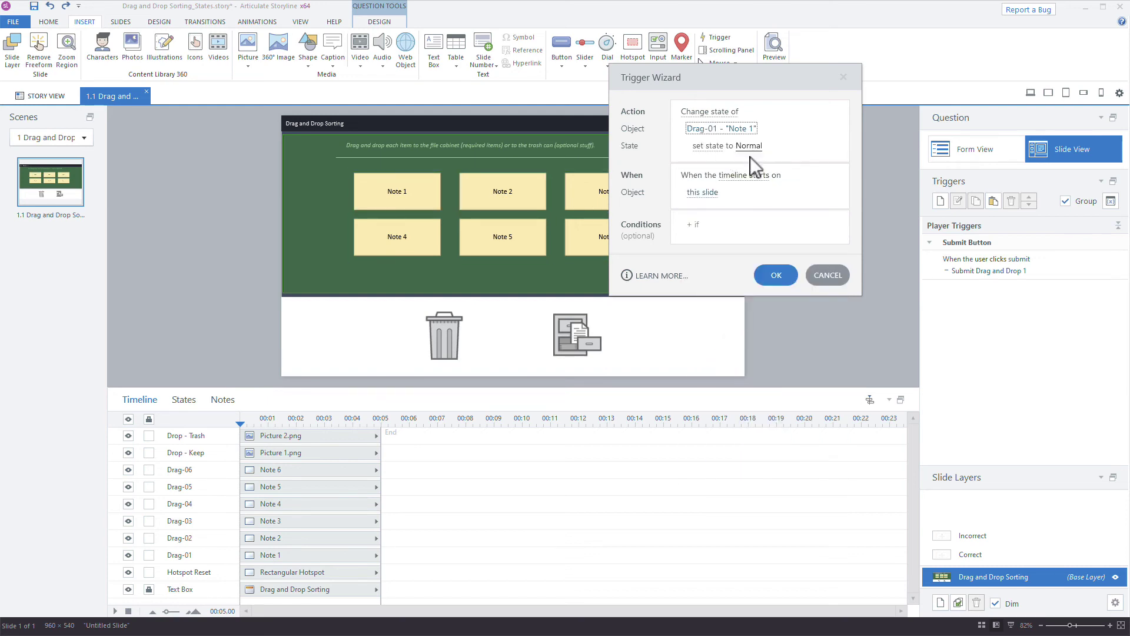
Step: Set the trigger to run when the user drops Drag-01 on Hotspot Reset, and save it
{"action": "left_click", "coordinate": [733, 176]}
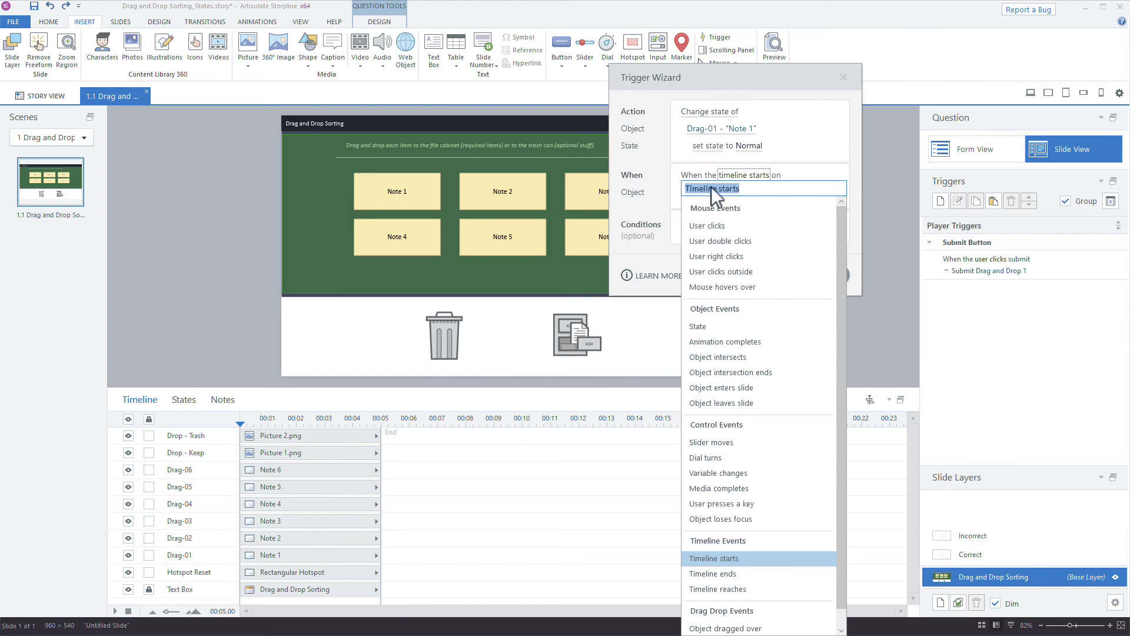
{"action": "scroll", "coordinate": [753, 239], "scroll_direction": "down", "scroll_amount": 1}
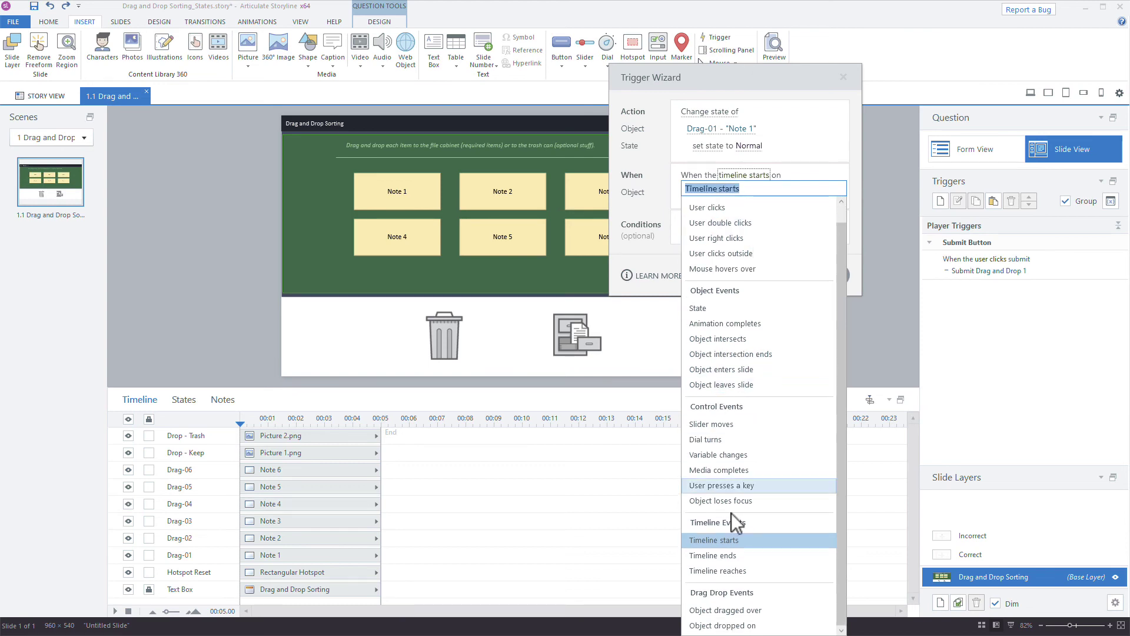
{"action": "left_click", "coordinate": [743, 625]}
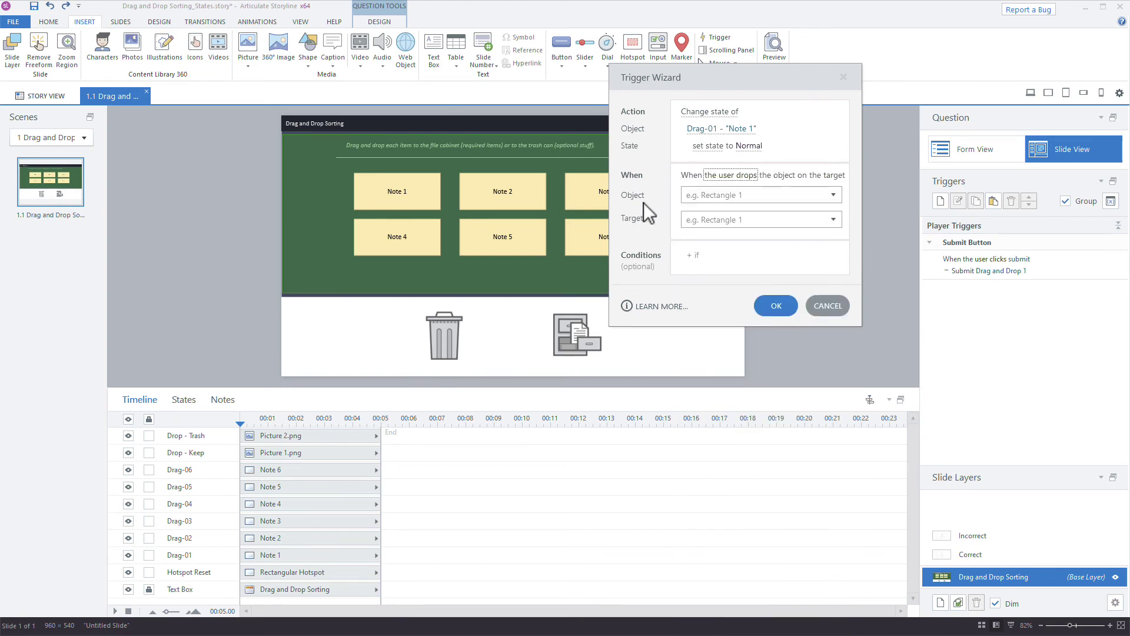
{"action": "left_click", "coordinate": [713, 197]}
{"action": "left_click", "coordinate": [730, 265]}
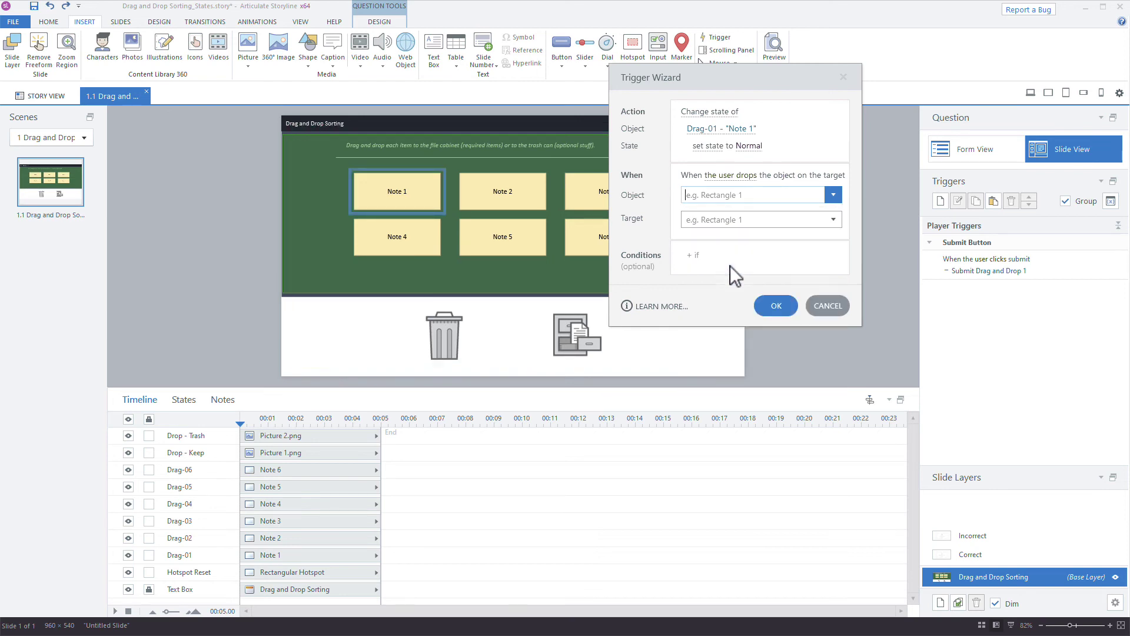
{"action": "left_click", "coordinate": [723, 214]}
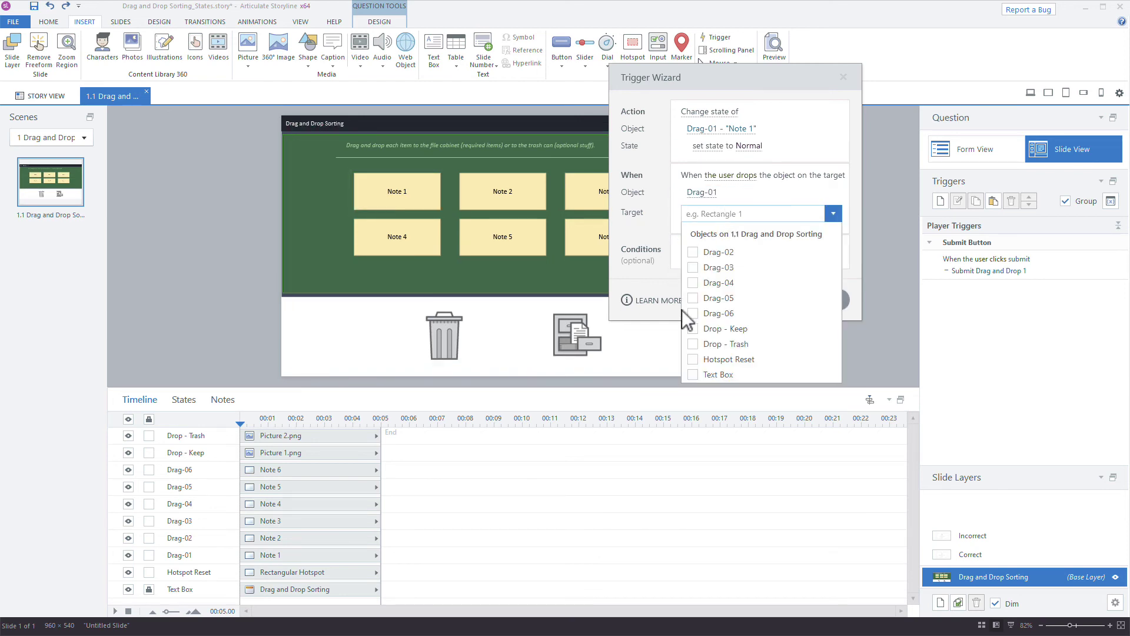
{"action": "left_click", "coordinate": [725, 358]}
{"action": "left_click", "coordinate": [658, 210]}
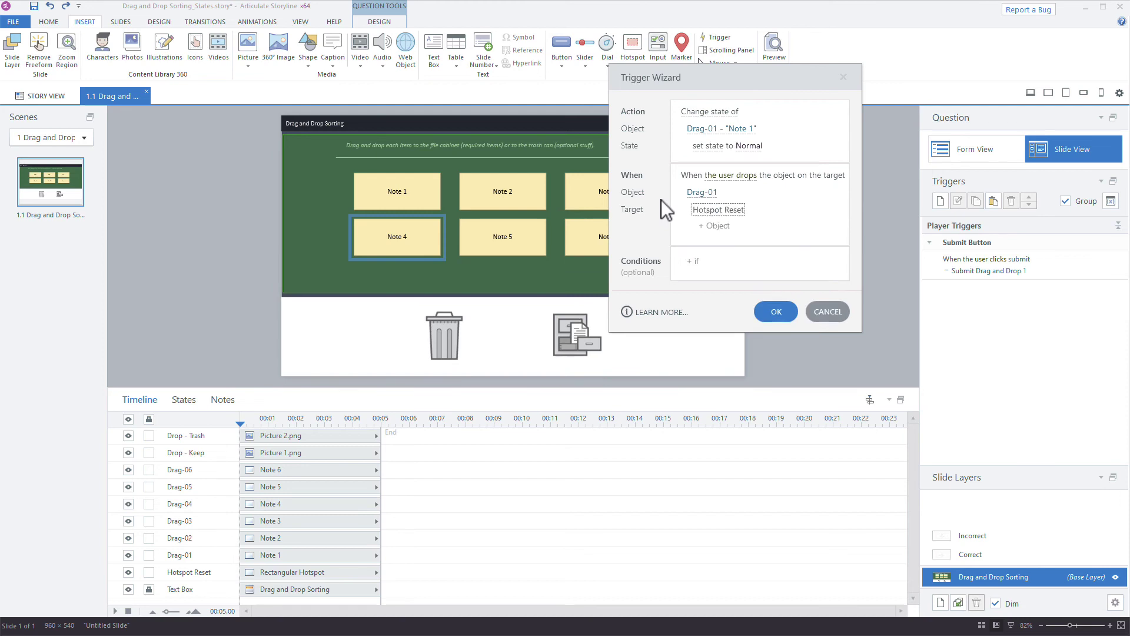
{"action": "left_click", "coordinate": [775, 310]}
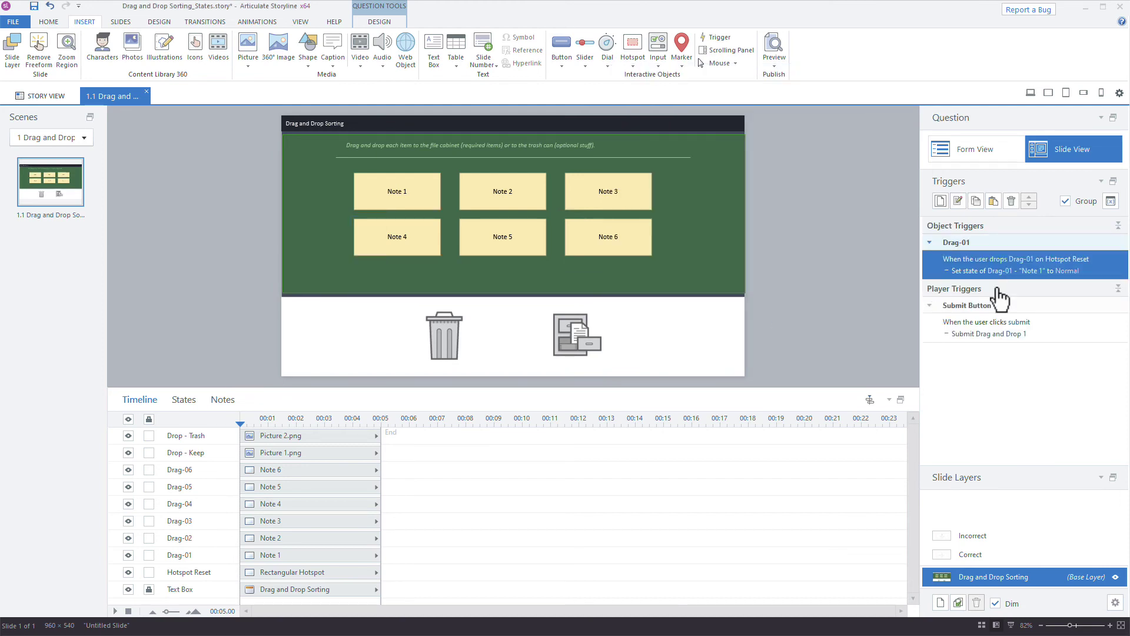
Step: Copy Drag-01's reset trigger and paste it onto Notes 2, 3, 4, 5 and 6 together
{"action": "left_click", "coordinate": [1091, 274]}
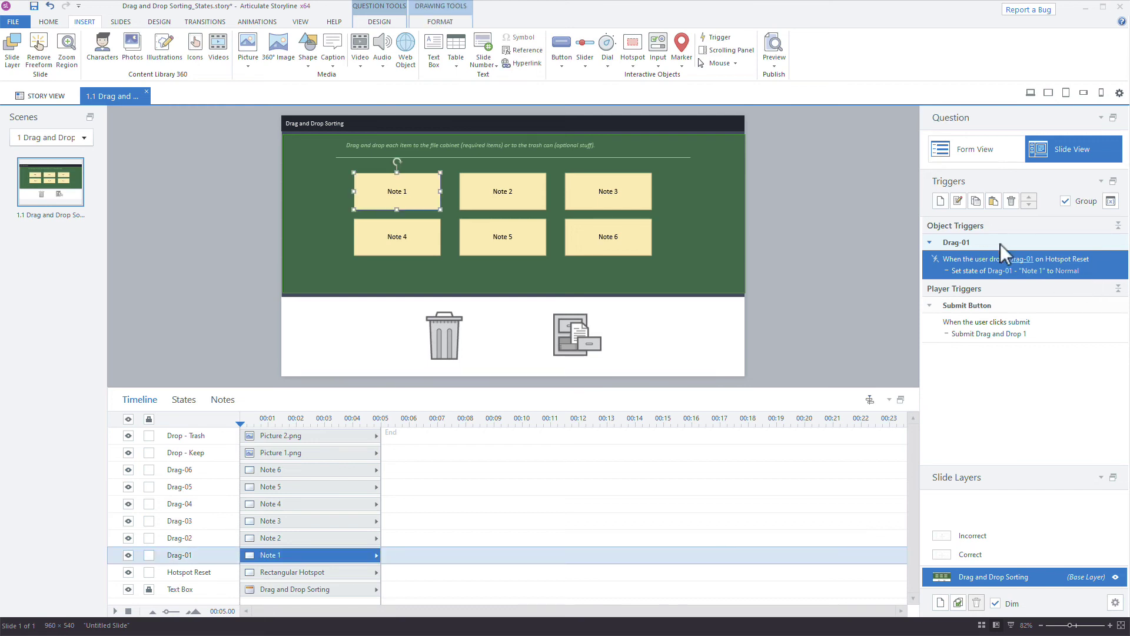
{"action": "left_click", "coordinate": [977, 201]}
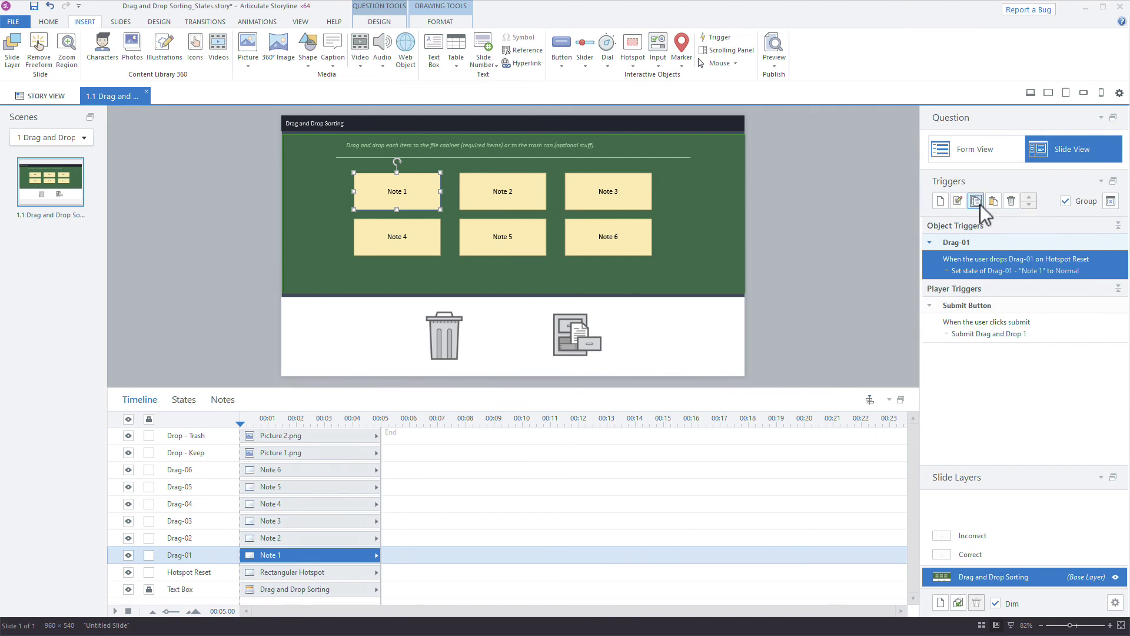
{"action": "left_click", "coordinate": [493, 198]}
{"action": "left_click", "coordinate": [592, 187], "text": "ctrl"}
{"action": "left_click", "coordinate": [595, 230], "text": "ctrl"}
{"action": "left_click", "coordinate": [521, 237], "text": "ctrl"}
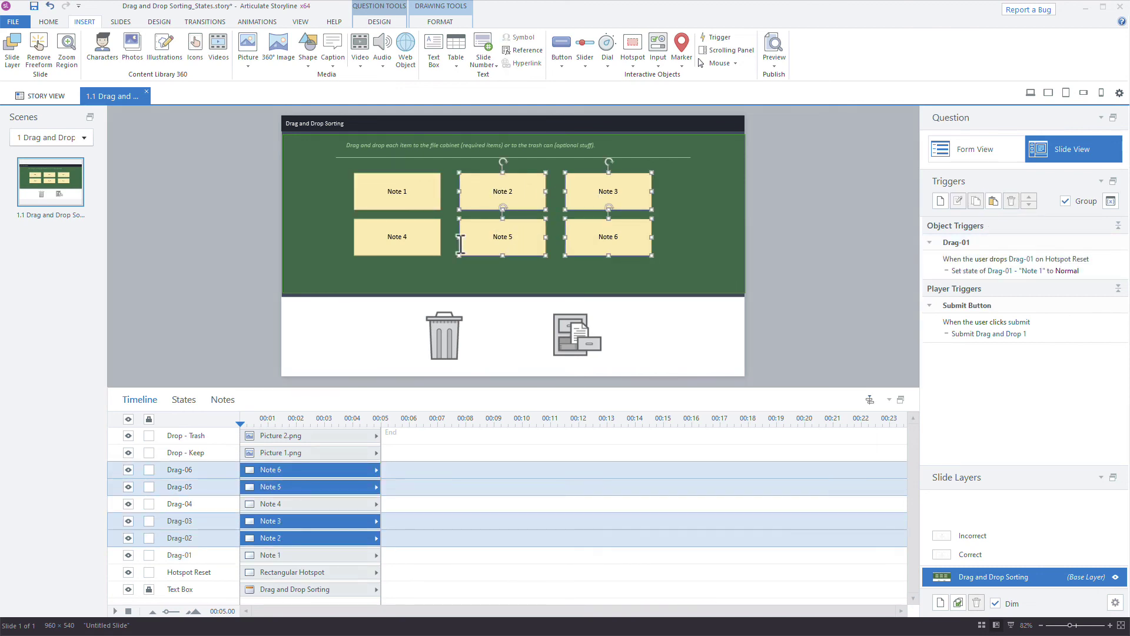
{"action": "left_click", "coordinate": [392, 238], "text": "ctrl"}
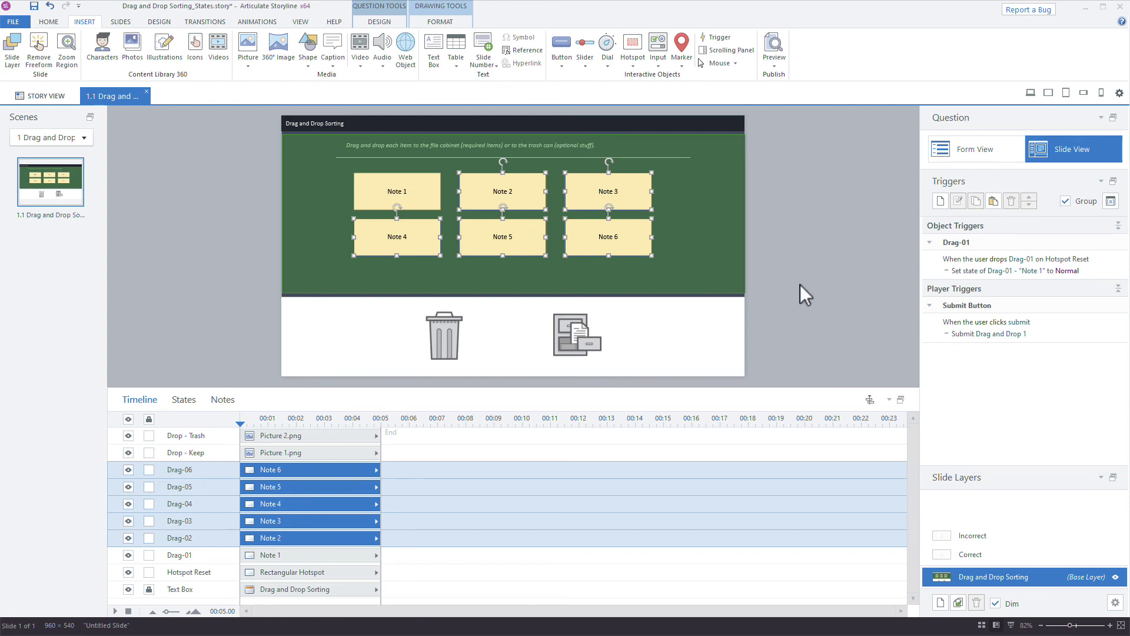
{"action": "left_click", "coordinate": [993, 204]}
{"action": "left_click", "coordinate": [994, 205]}
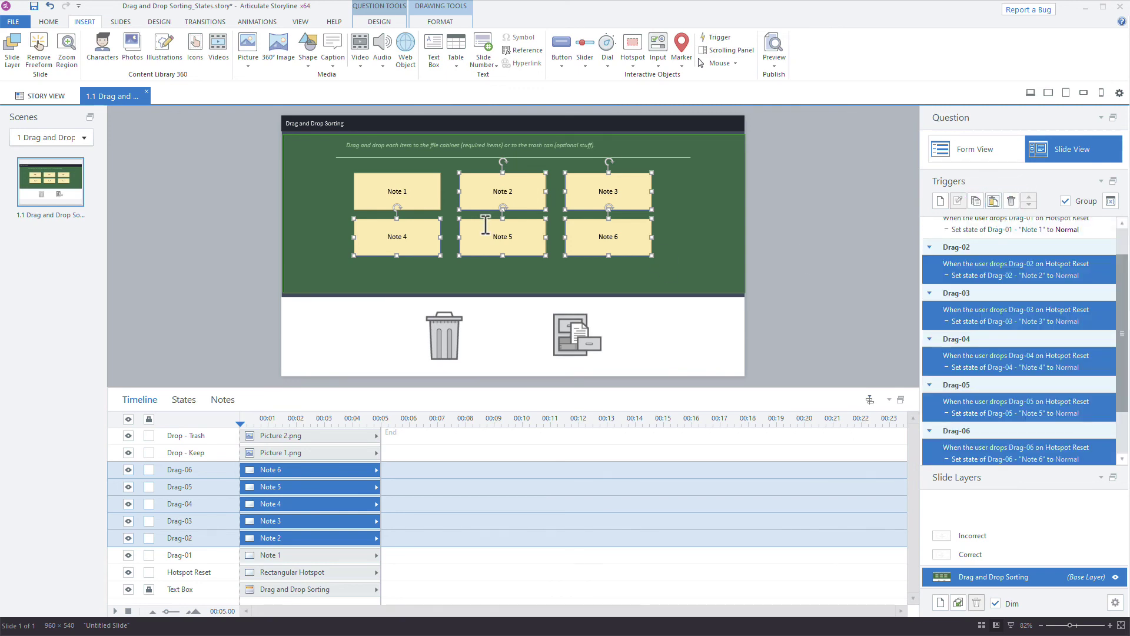
Step: Check the pasted reset triggers of Note 3 and Note 6, and preview the slide
{"action": "left_click", "coordinate": [793, 240]}
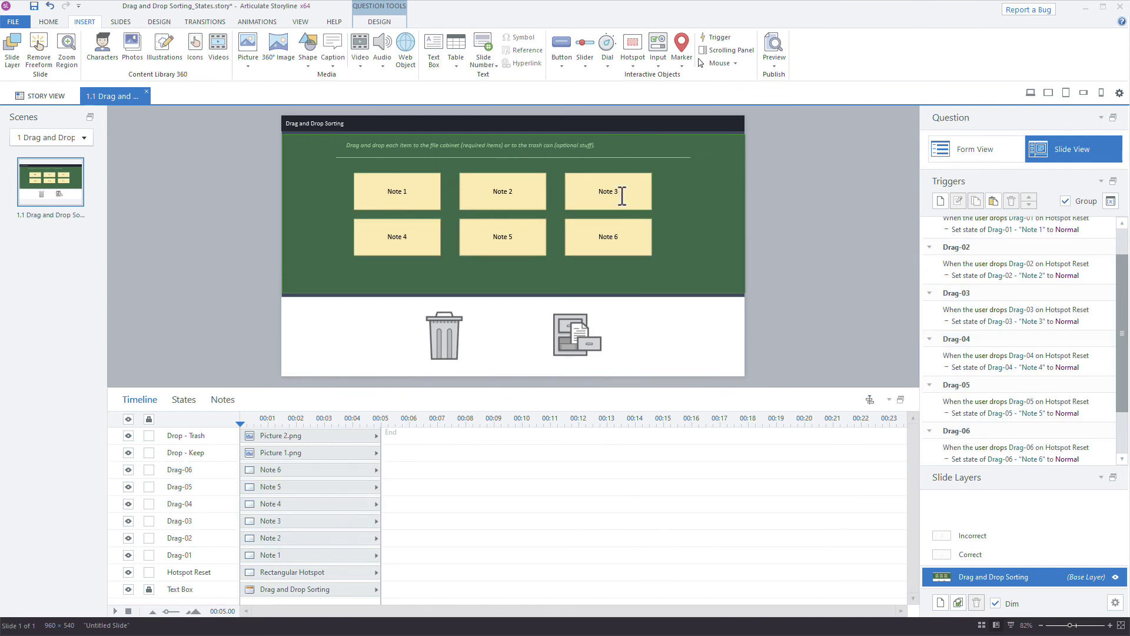
{"action": "left_click", "coordinate": [618, 191]}
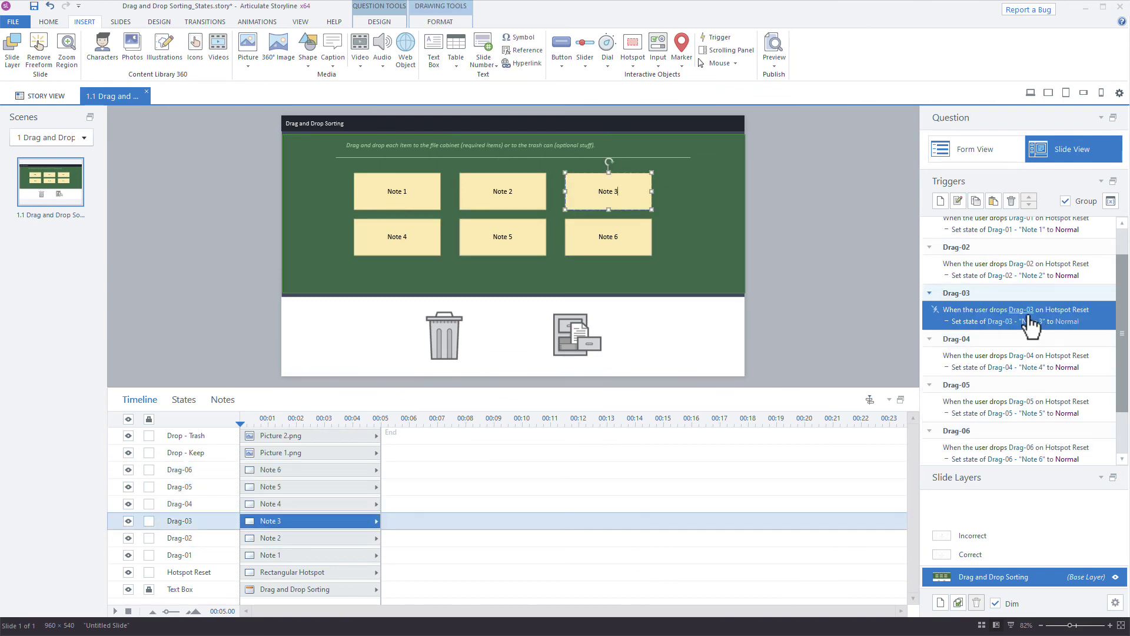
{"action": "left_click", "coordinate": [650, 247]}
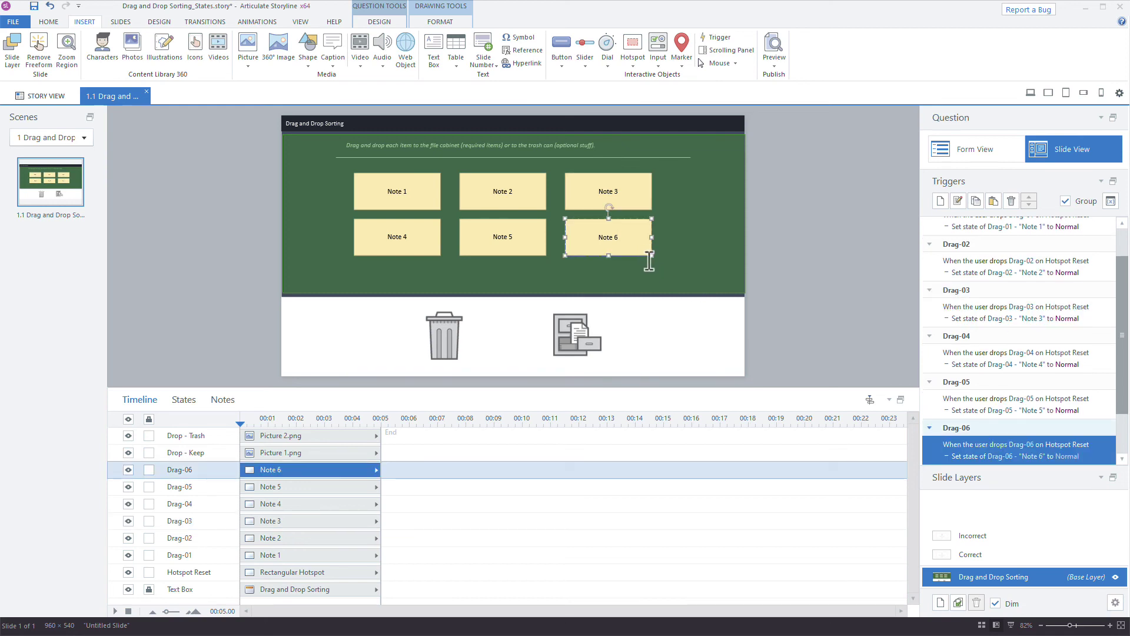
{"action": "left_click", "coordinate": [1031, 95]}
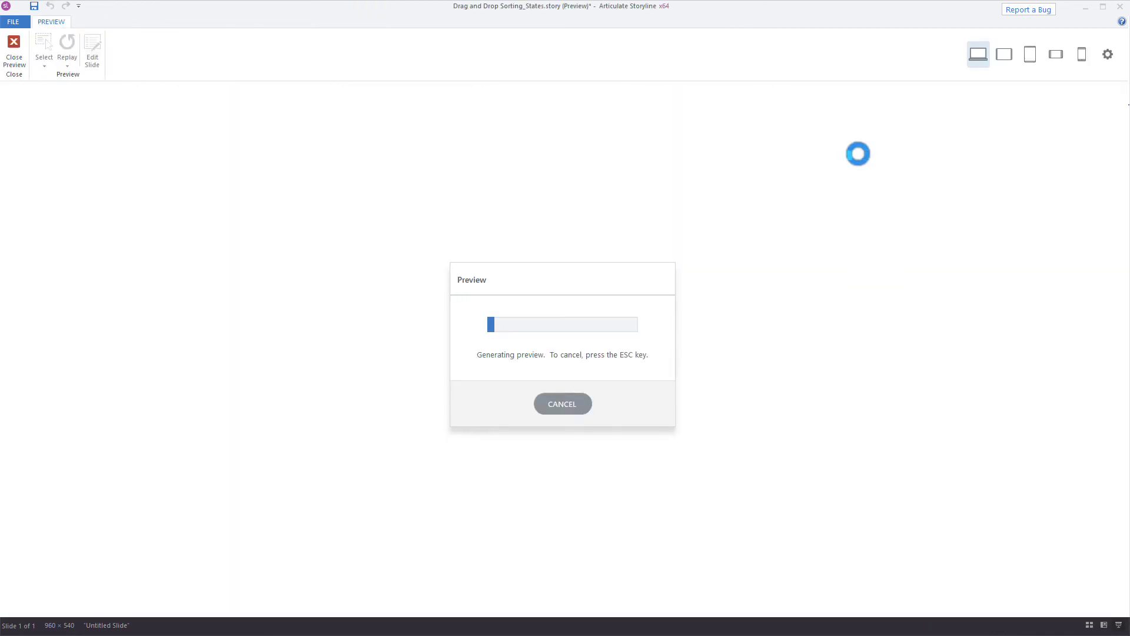